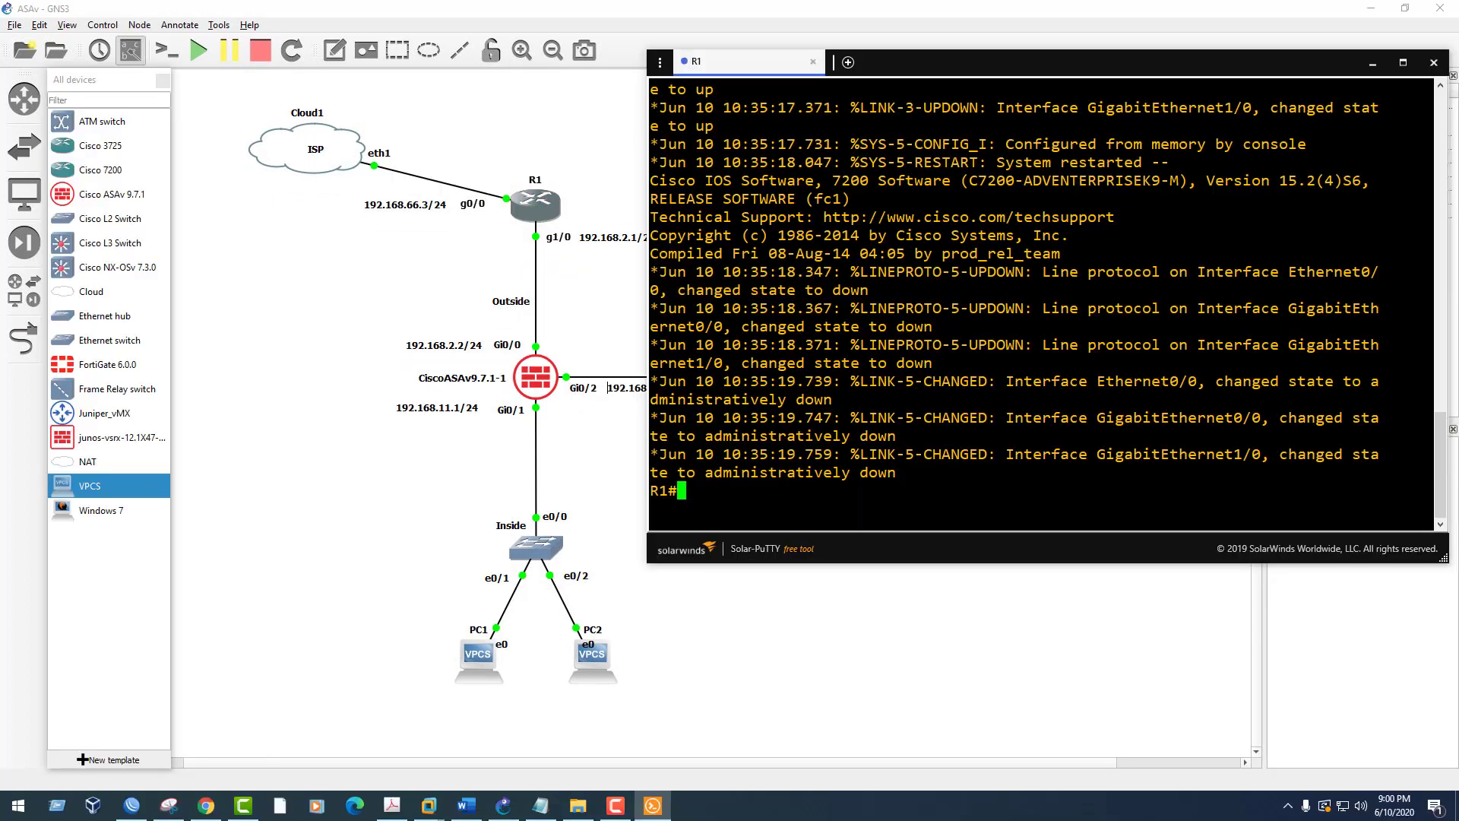
Enter global configuration mode on R1 and select interface GigabitEthernet0/0
type("config t")
key("Return")
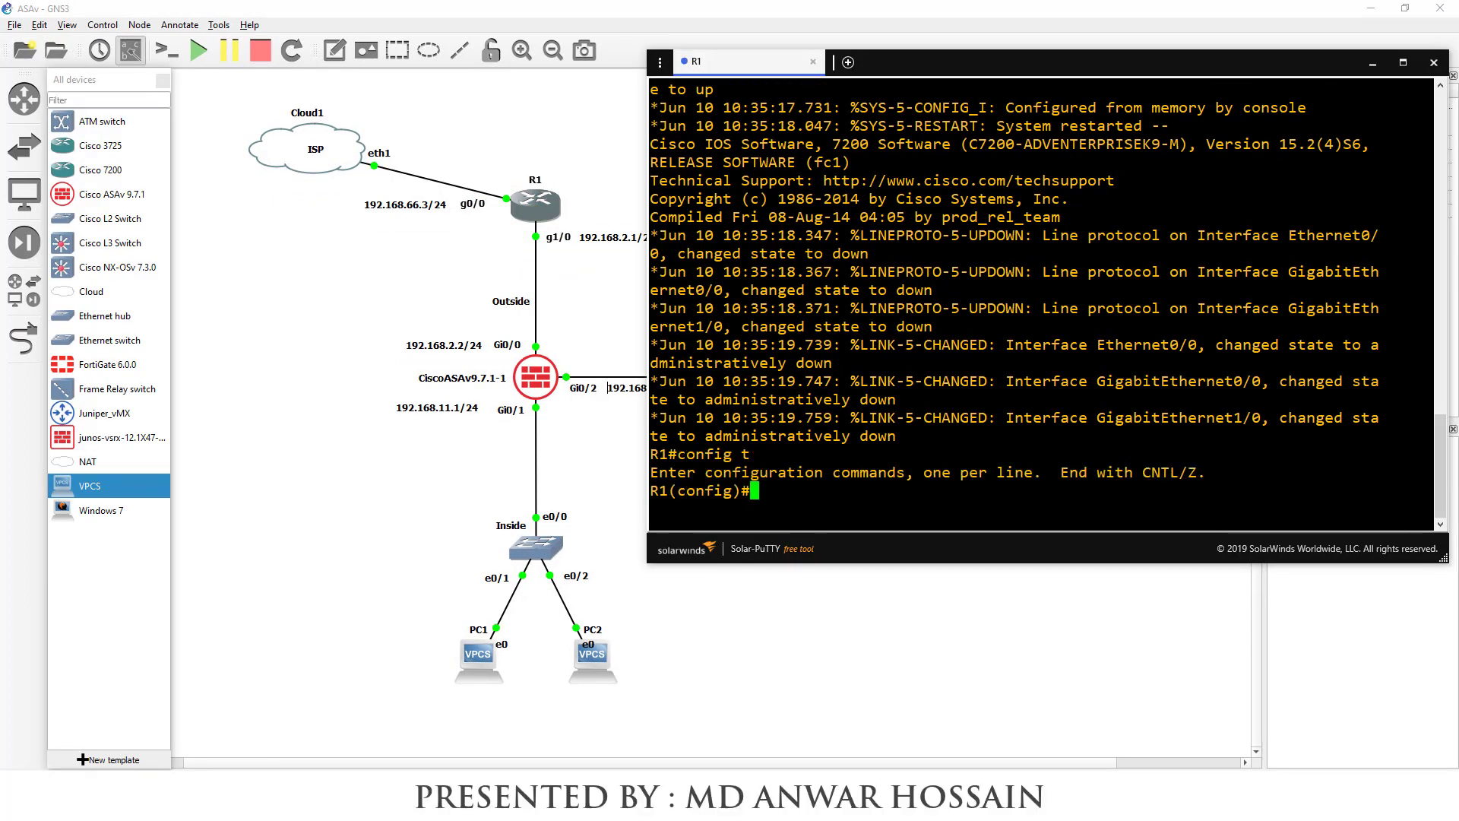
type("inte")
key("Tab")
type("gi")
key("Tab")
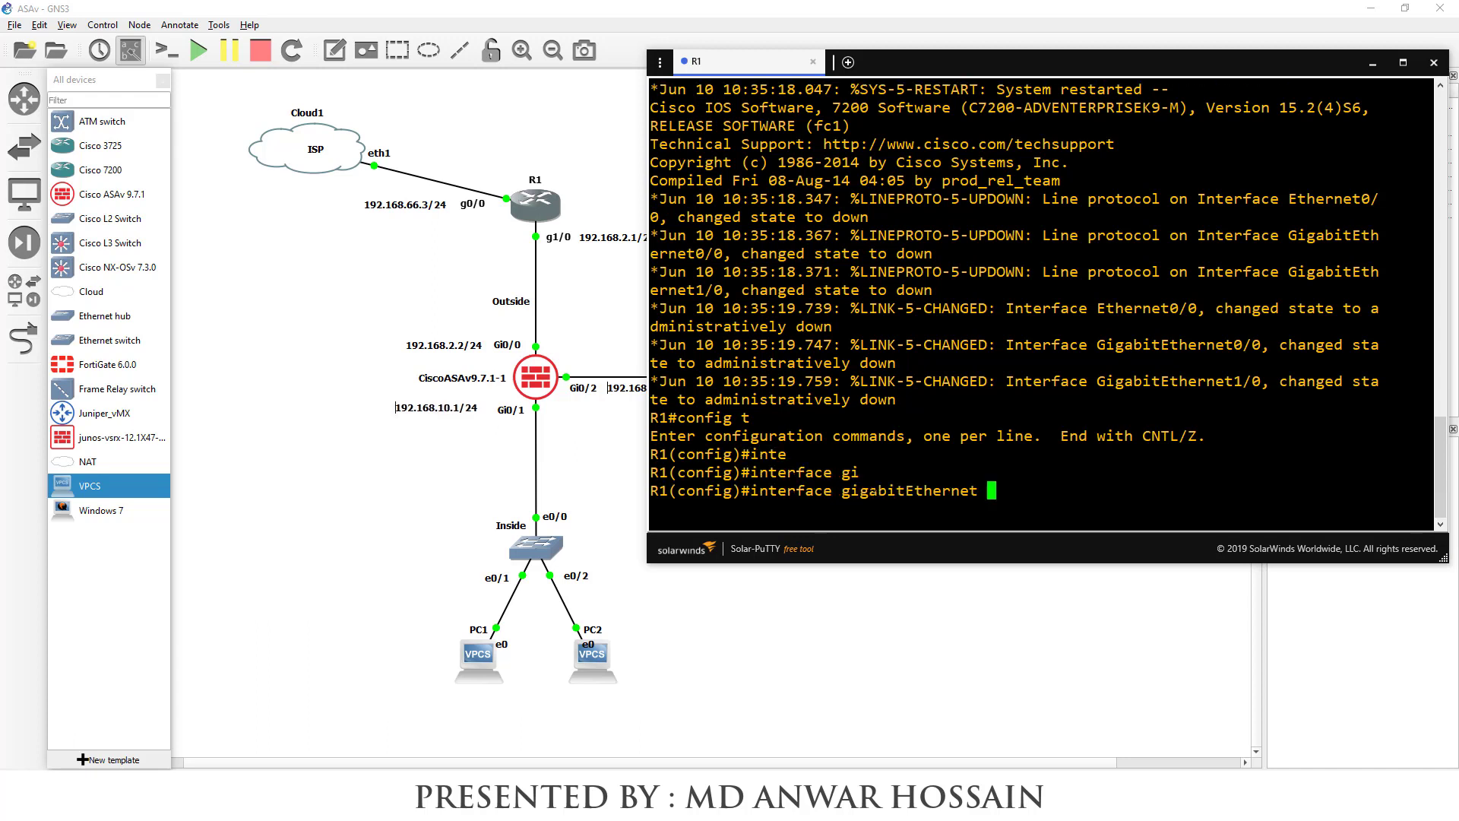
type("0/0")
key("Return")
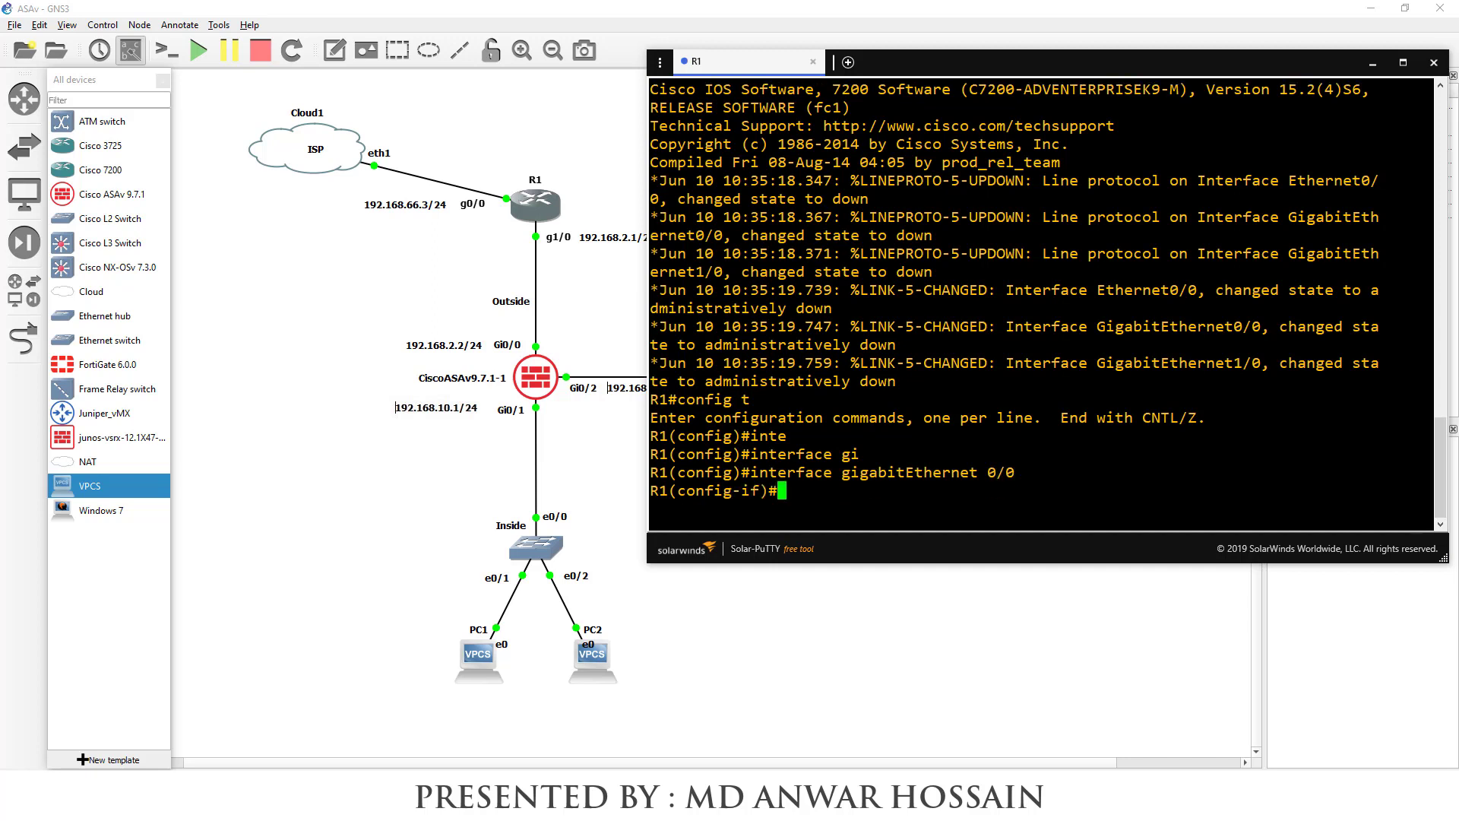
Assign 192.168.61.3 255.255.255.0 to GigabitEthernet0/0 and enable it with no shut
type("ip add")
key("Tab")
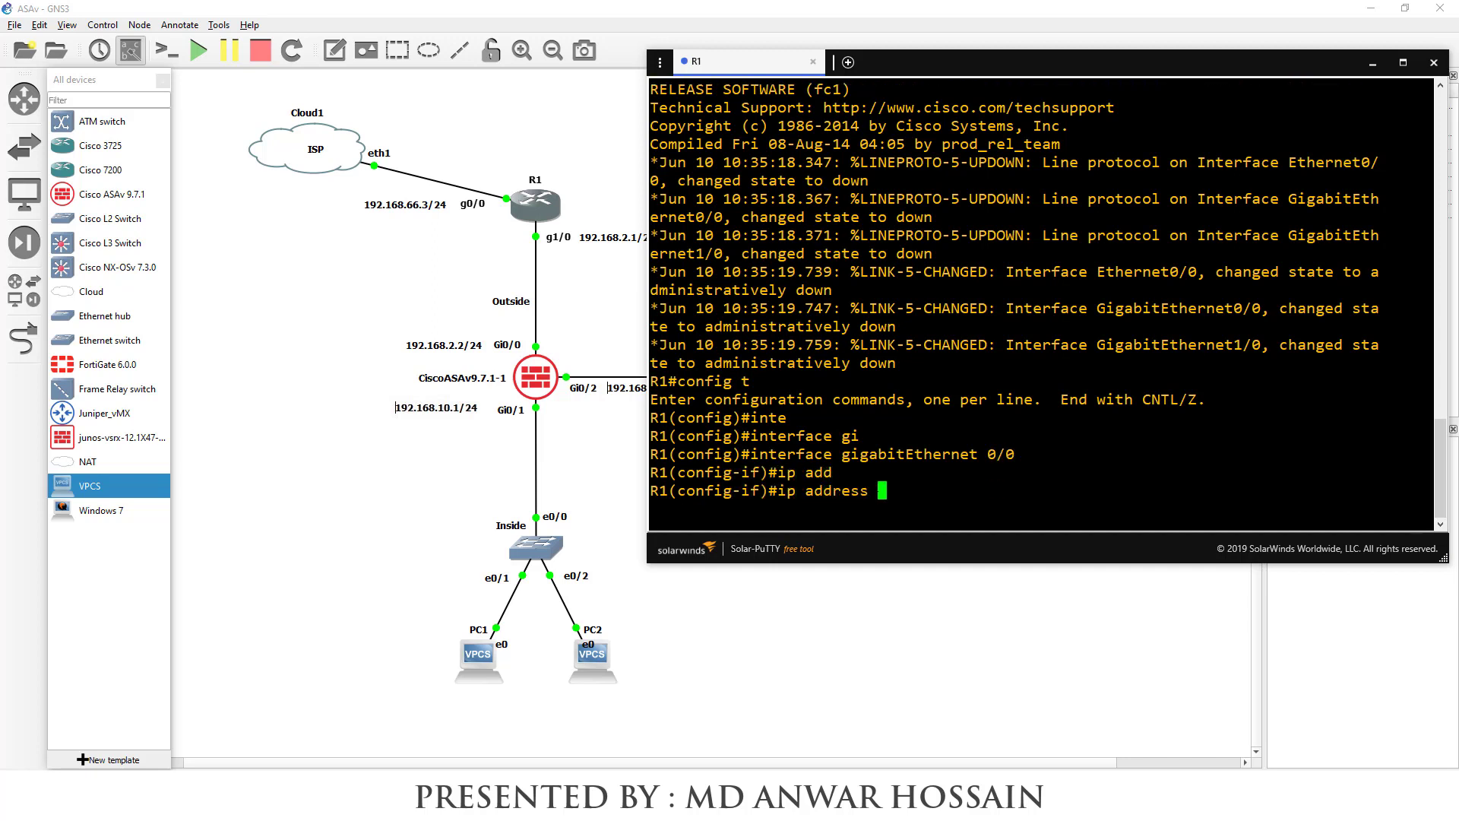
type("192.168.61.3")
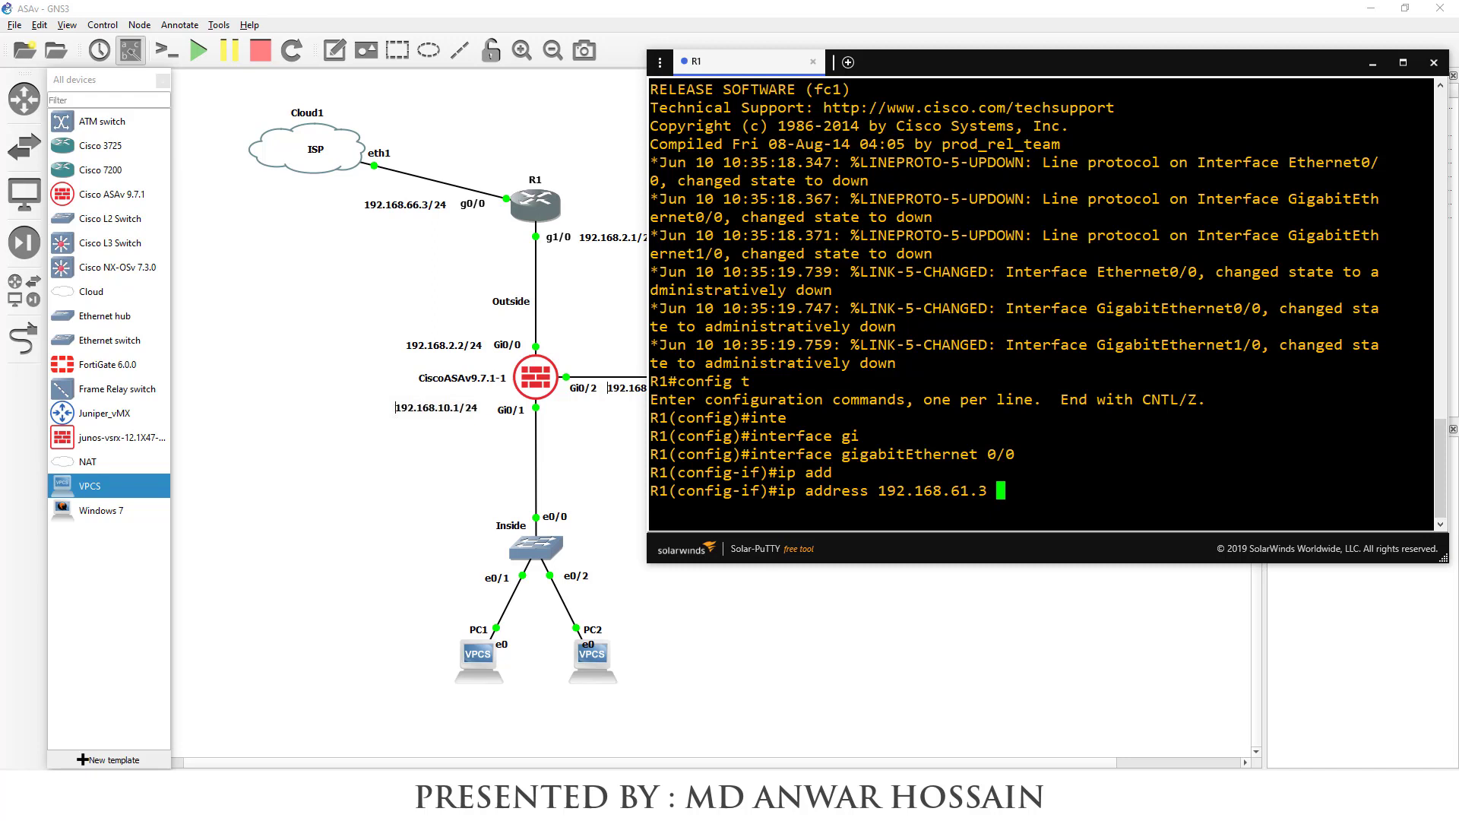
type(" 255.255.255.0")
key("Return")
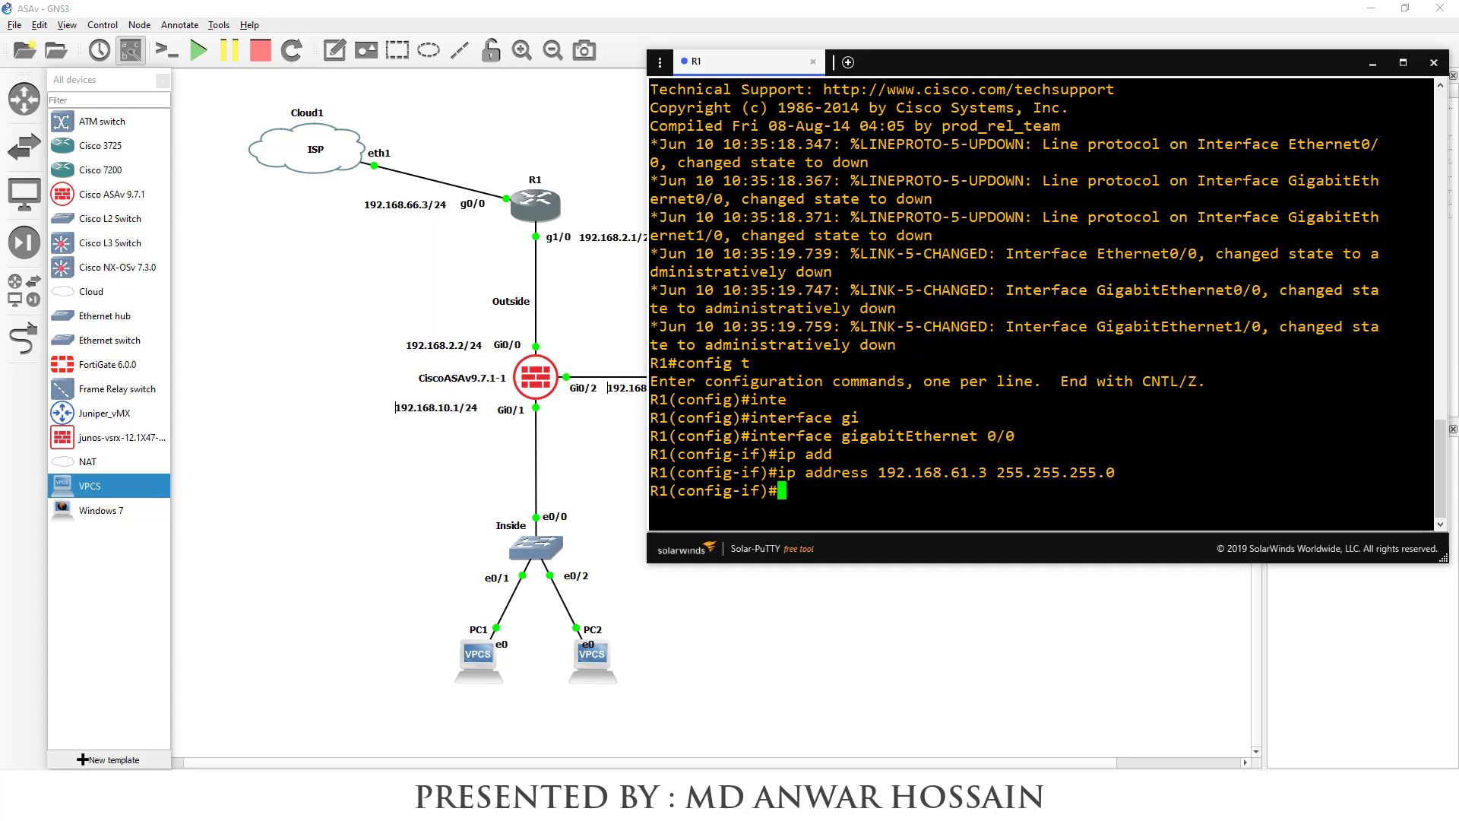
type("no shut")
key("Return")
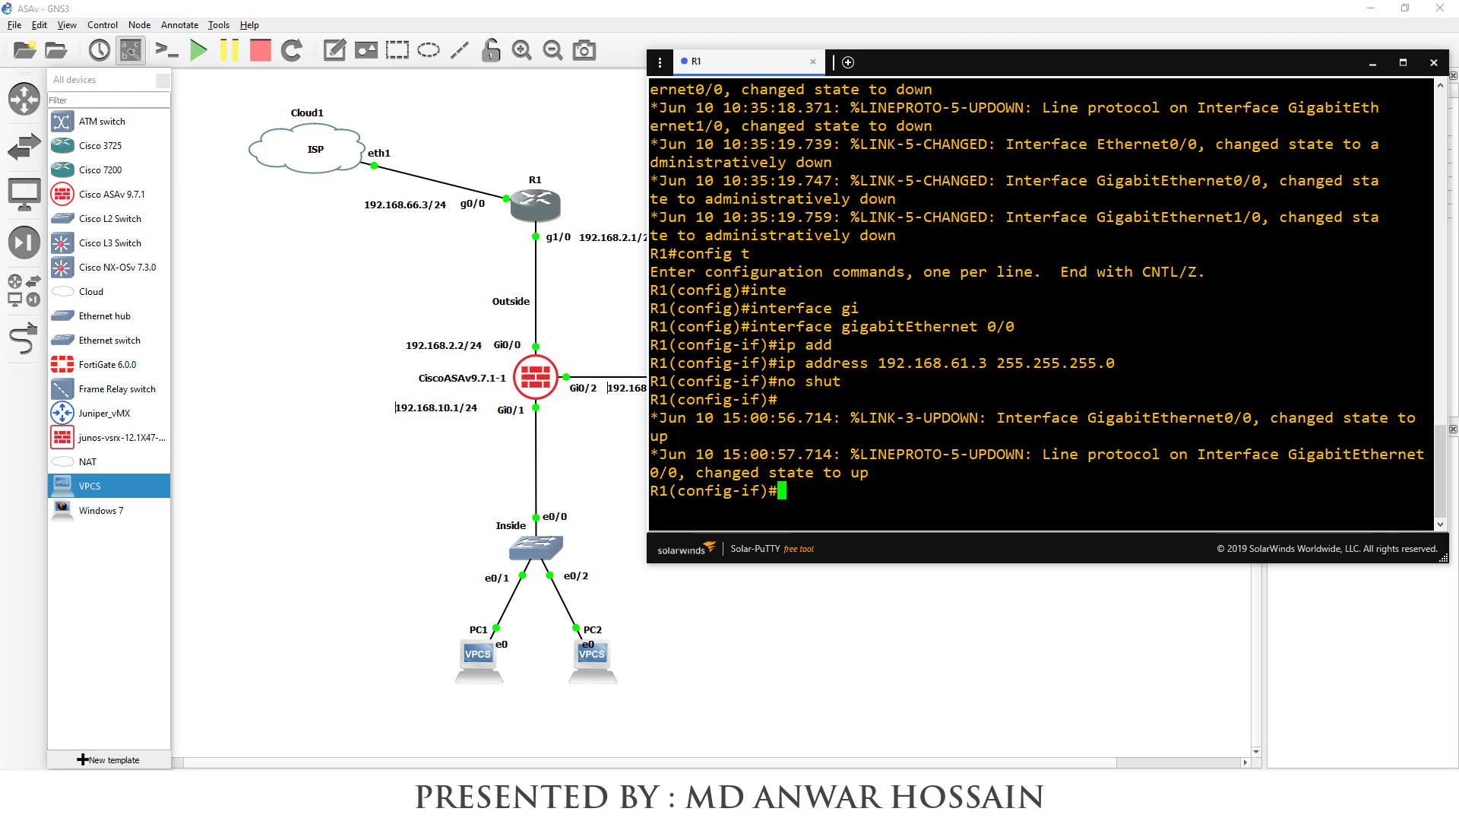
Give R1's GigabitEthernet1/0 192.168.2.1 255.255.255.0 and bring it up
type("interface gi")
key("Tab")
type("g")
key("Tab")
type("abitethernet 1/0")
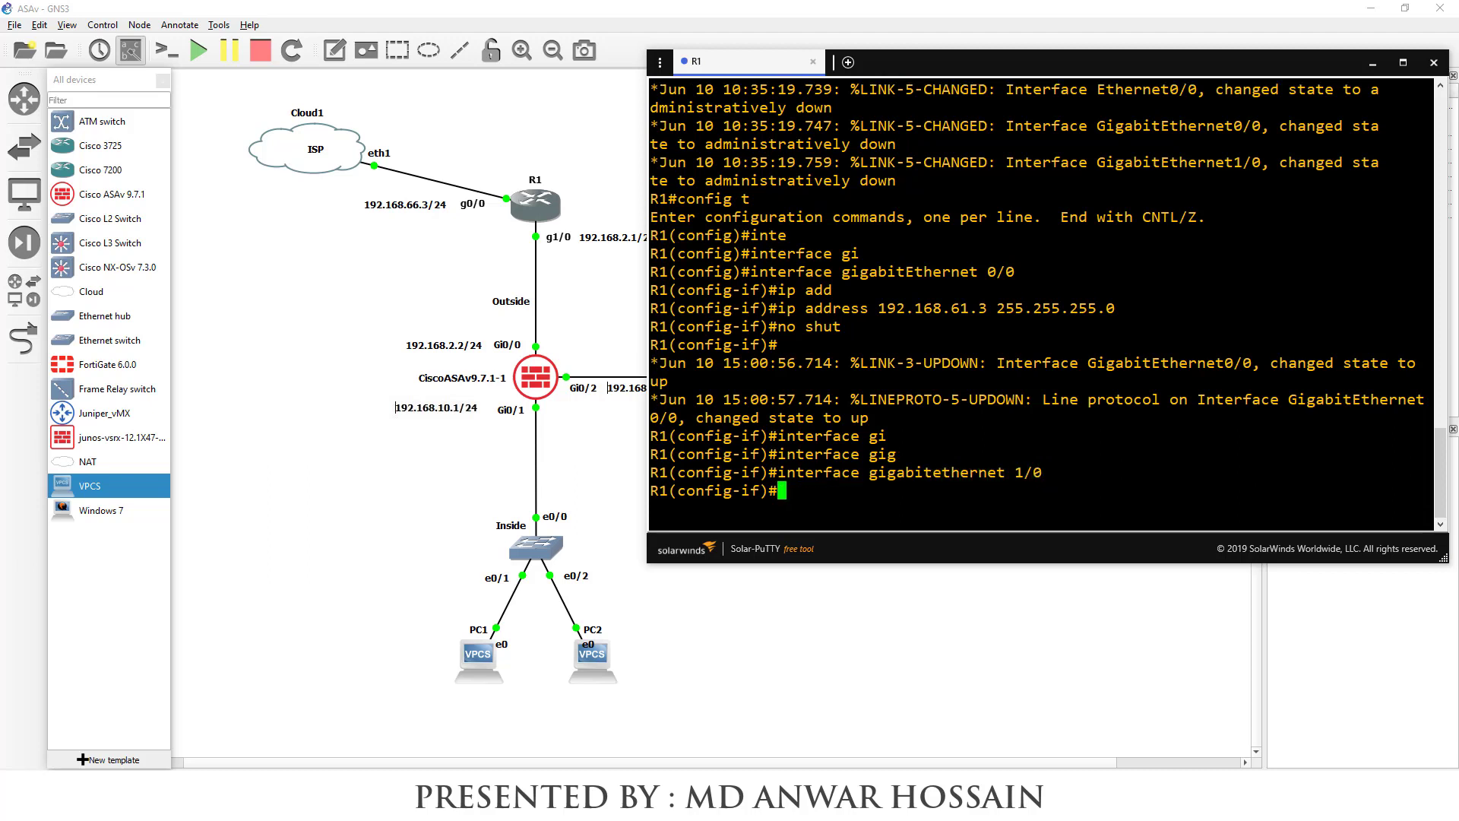
type("ip address 192.")
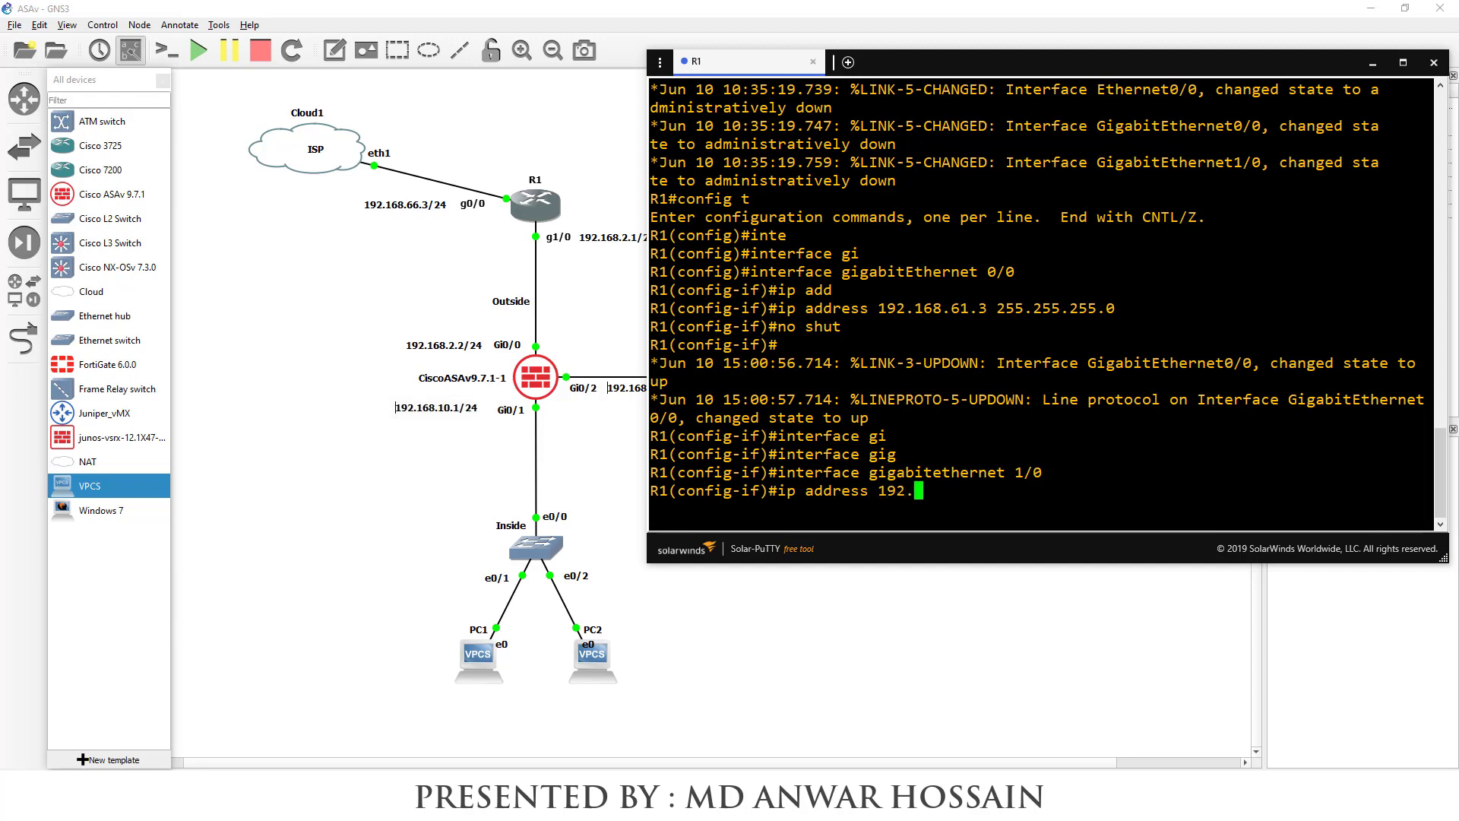
type("168.2.1 255.255.")
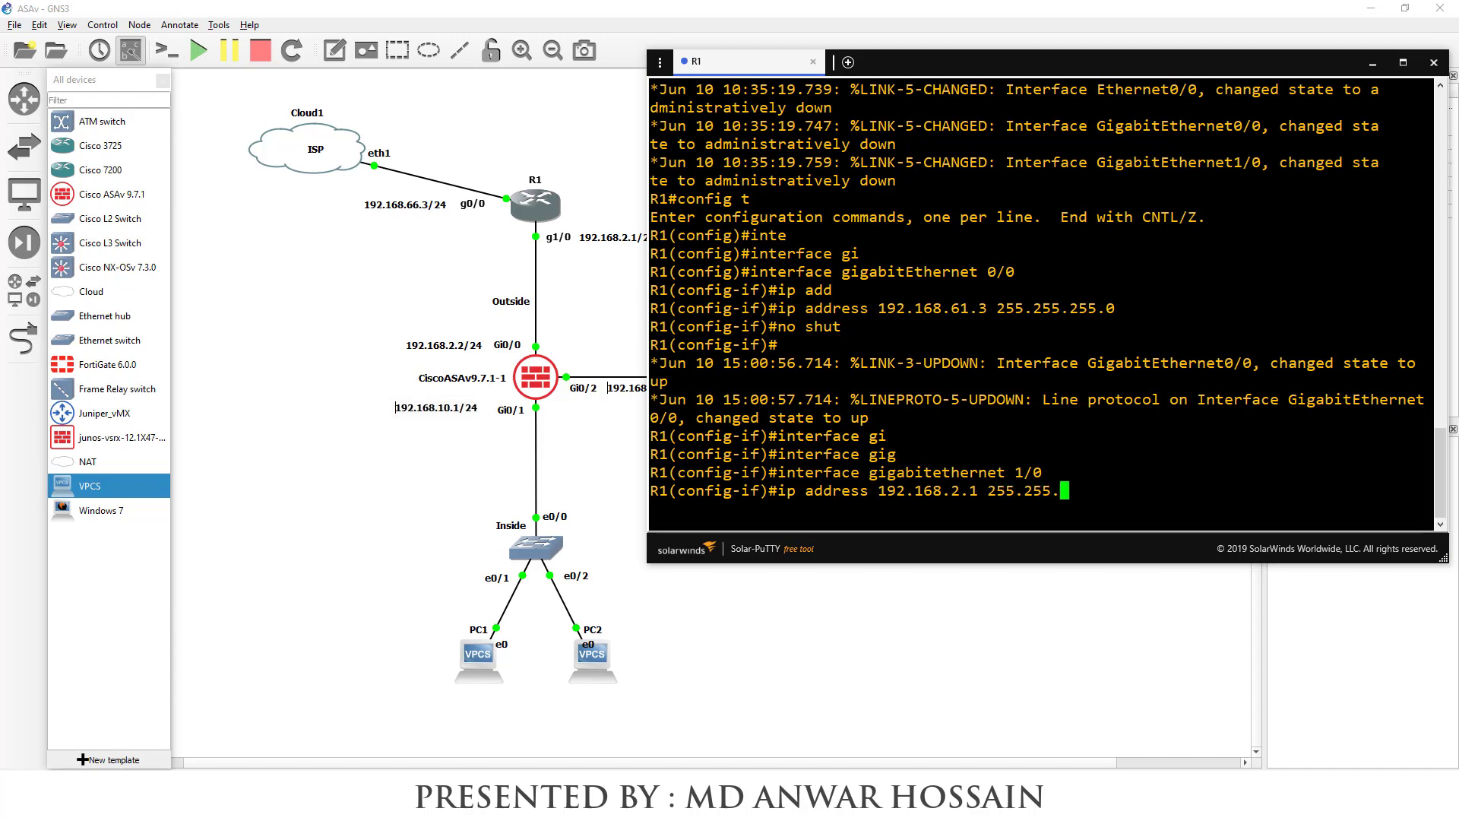
type("255.0")
key("Return")
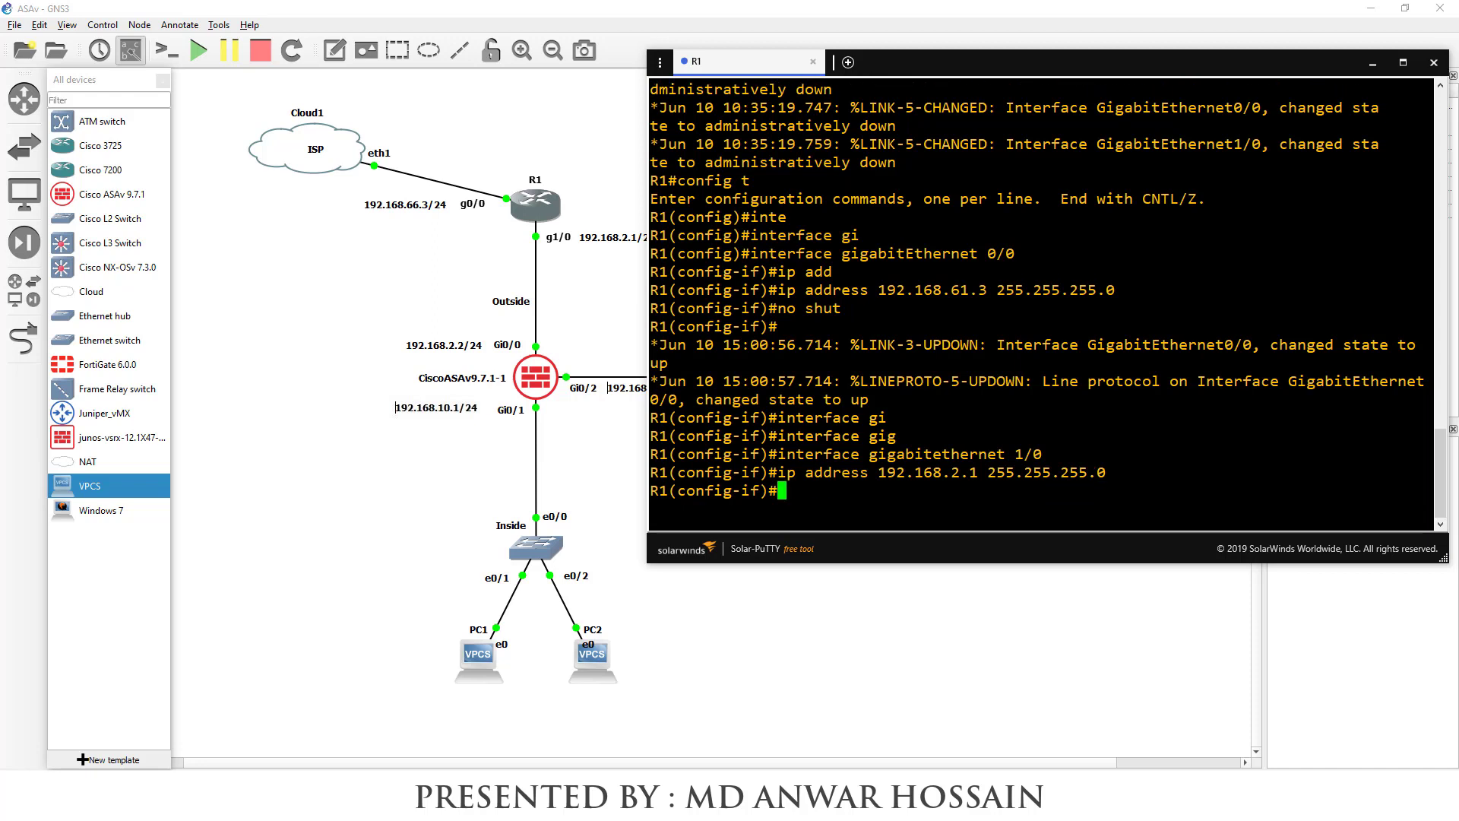
type("no shut")
key("BackSpace")
key("Return")
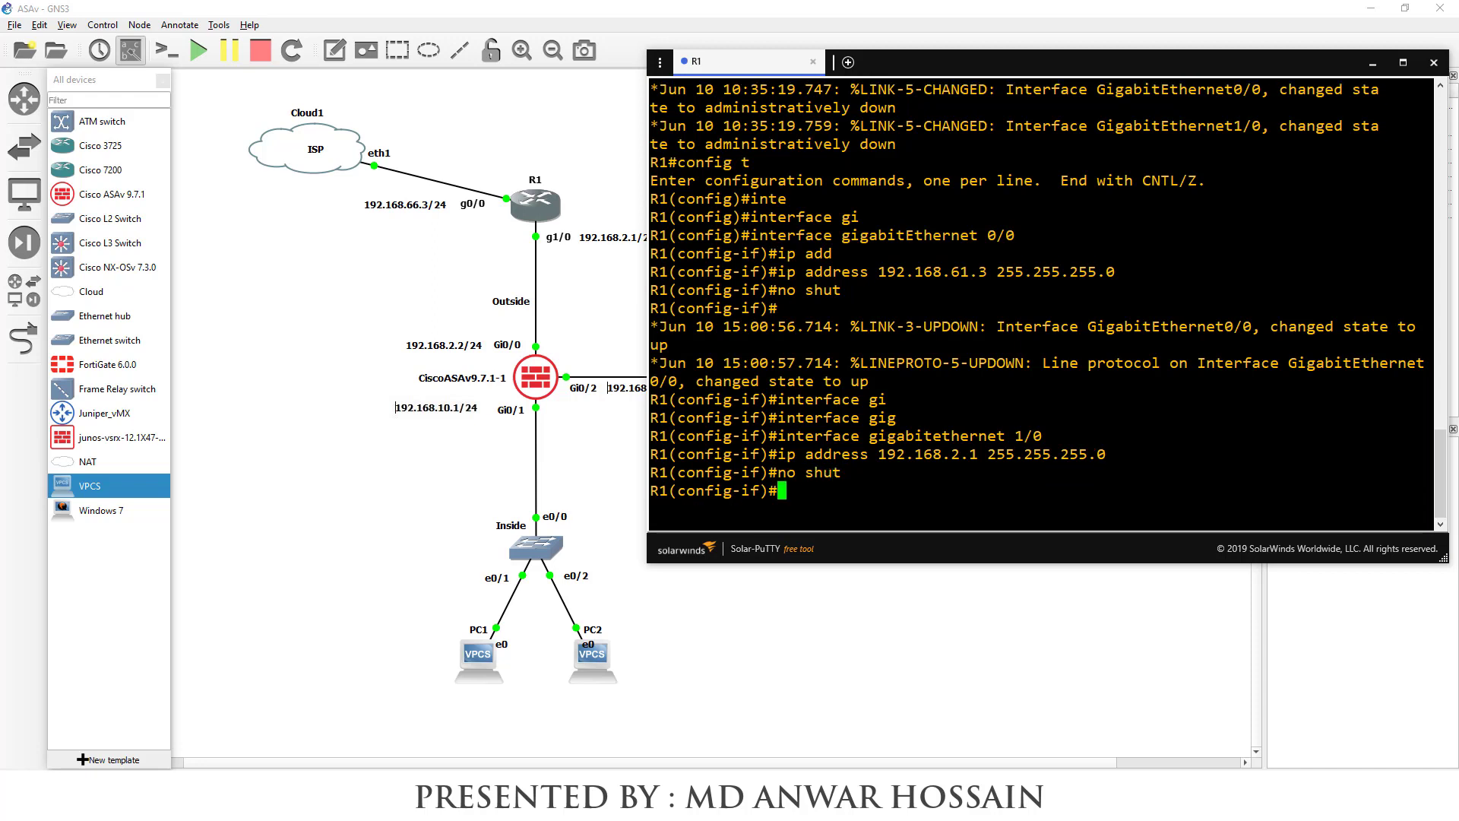
Leave configuration mode and save R1's running configuration with wr
type("end")
key("Return")
type("wr")
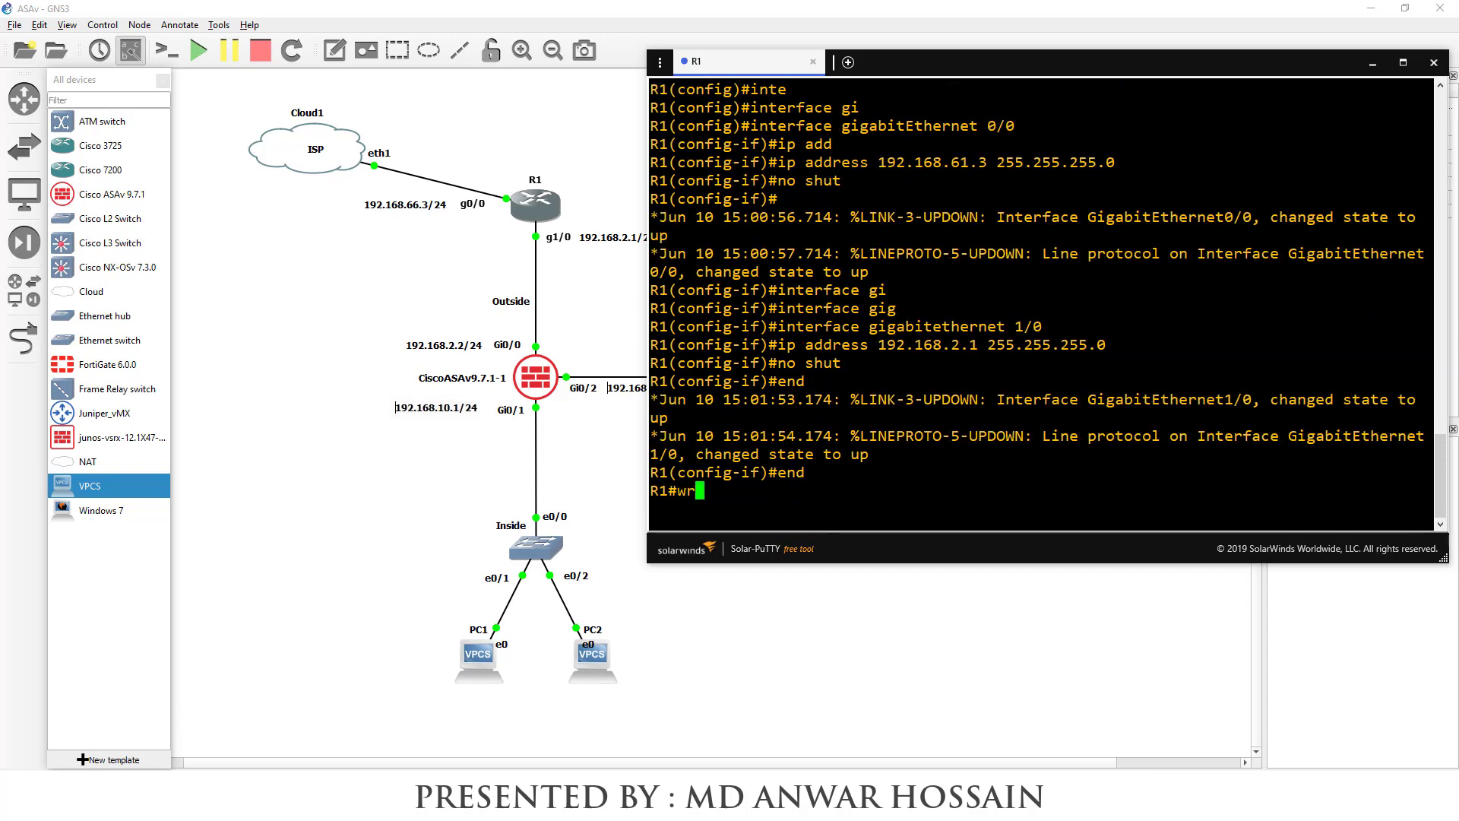
key("Return")
key("Return")
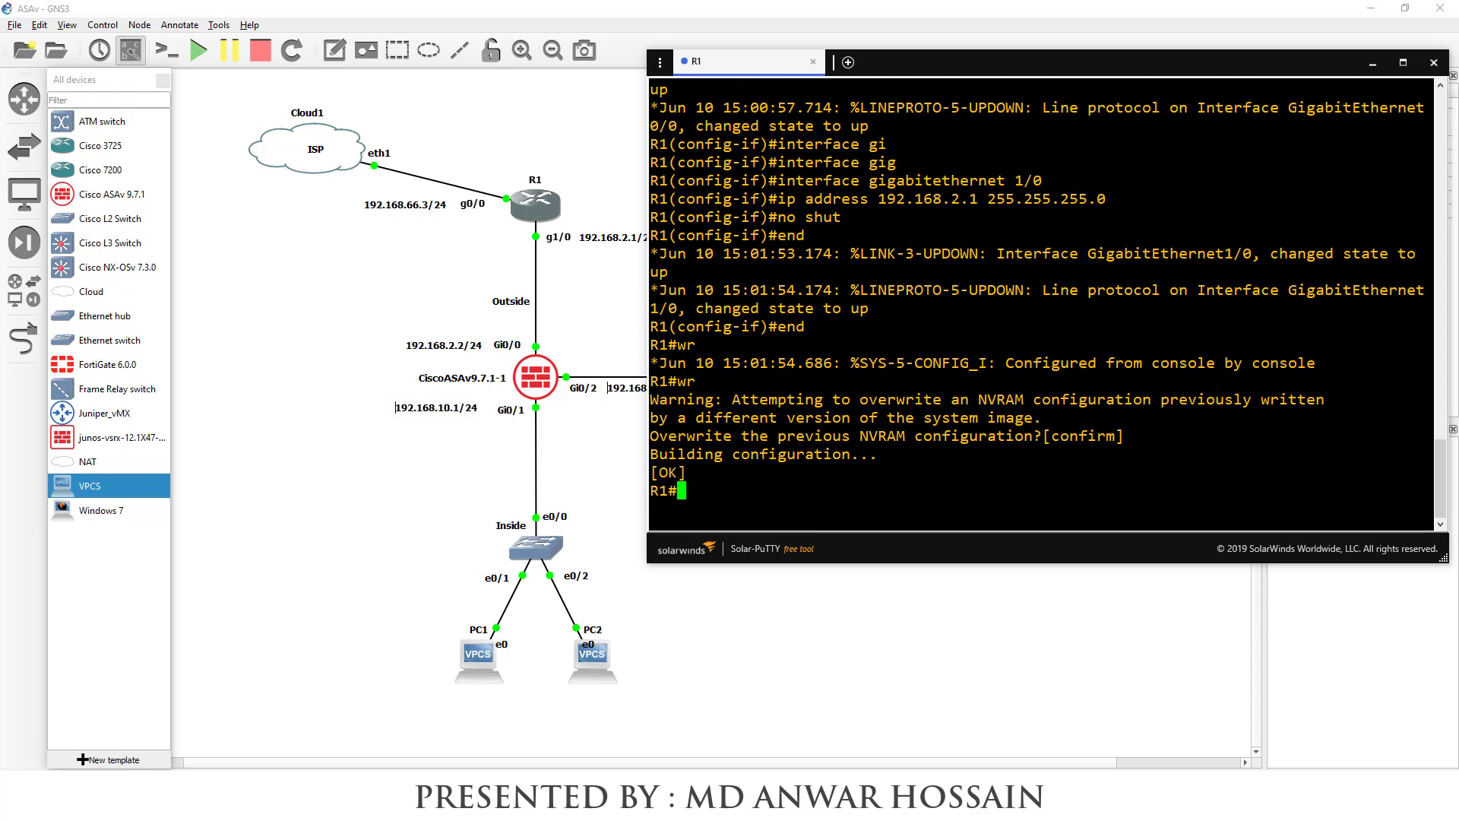
Ping 192.168.61.2 from R1 and highlight the 80 percent success rate
type("ping 192.168.")
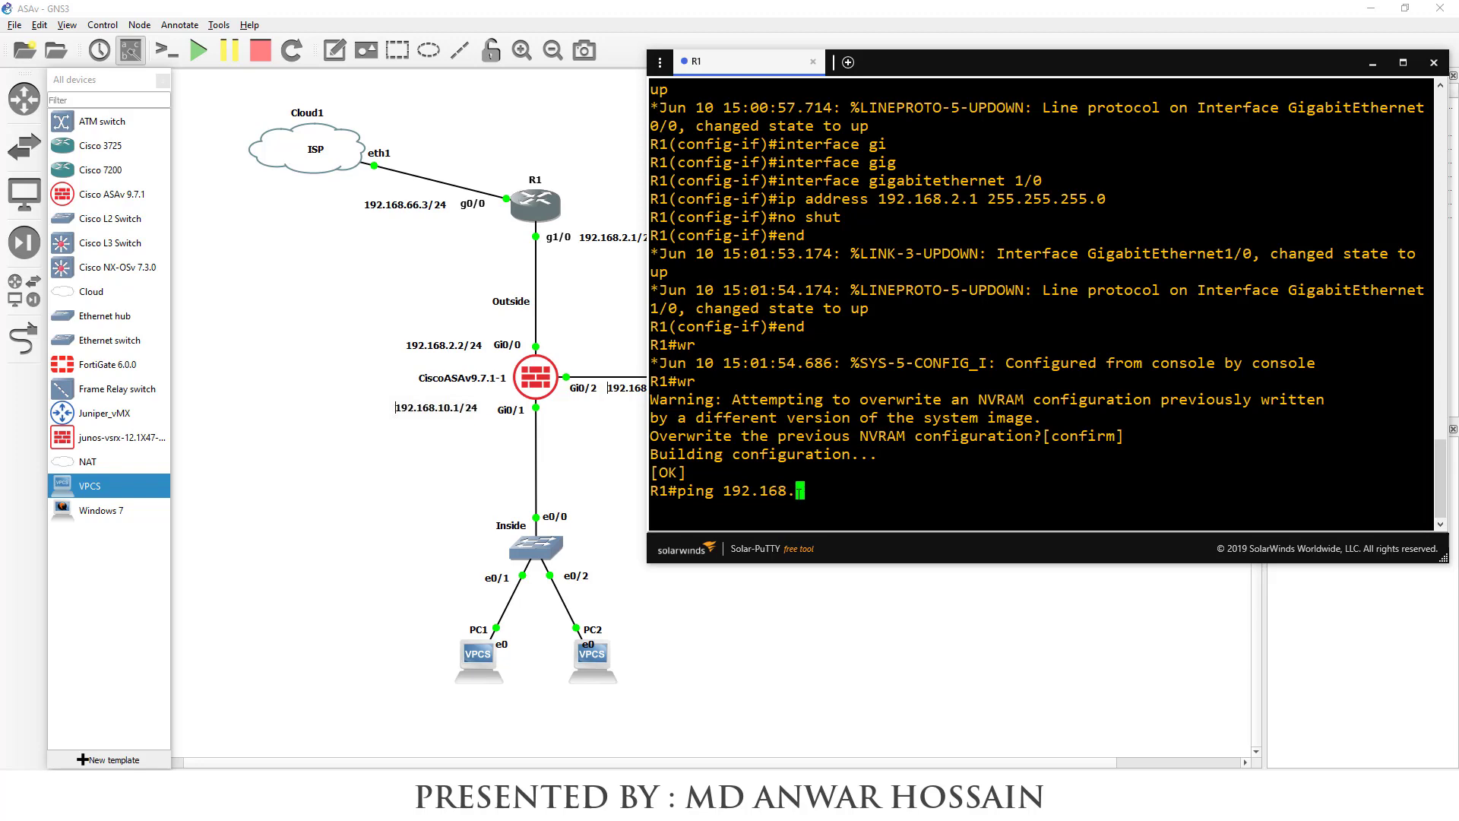
type("61.2")
key("Return")
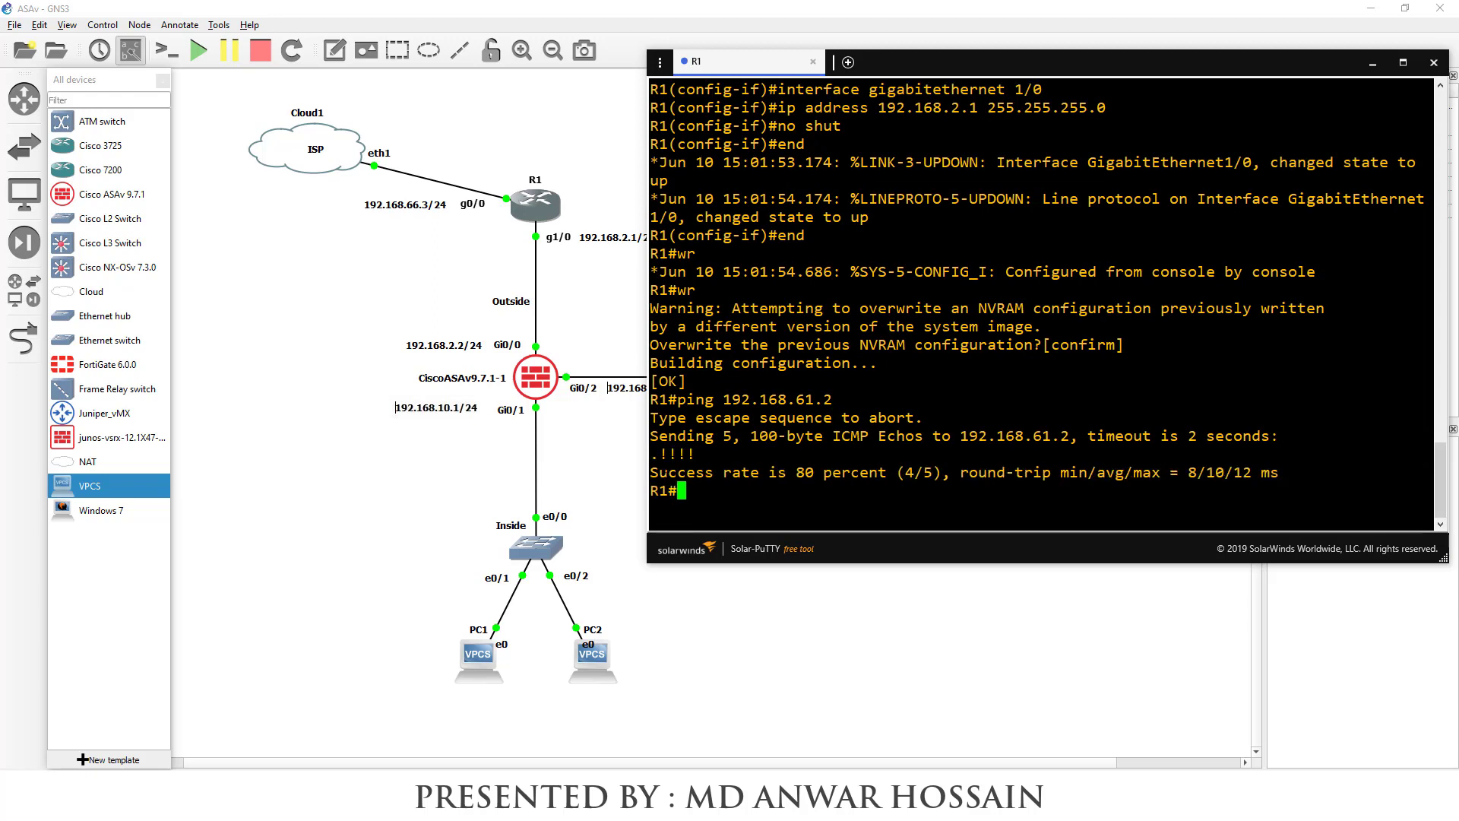
left_click_drag(651, 471, 1297, 477)
left_click(1296, 477)
Ping 8.8.8.8 from R1, which fails, and enter show ip route
type("ping 8.8.8.8")
key("Return")
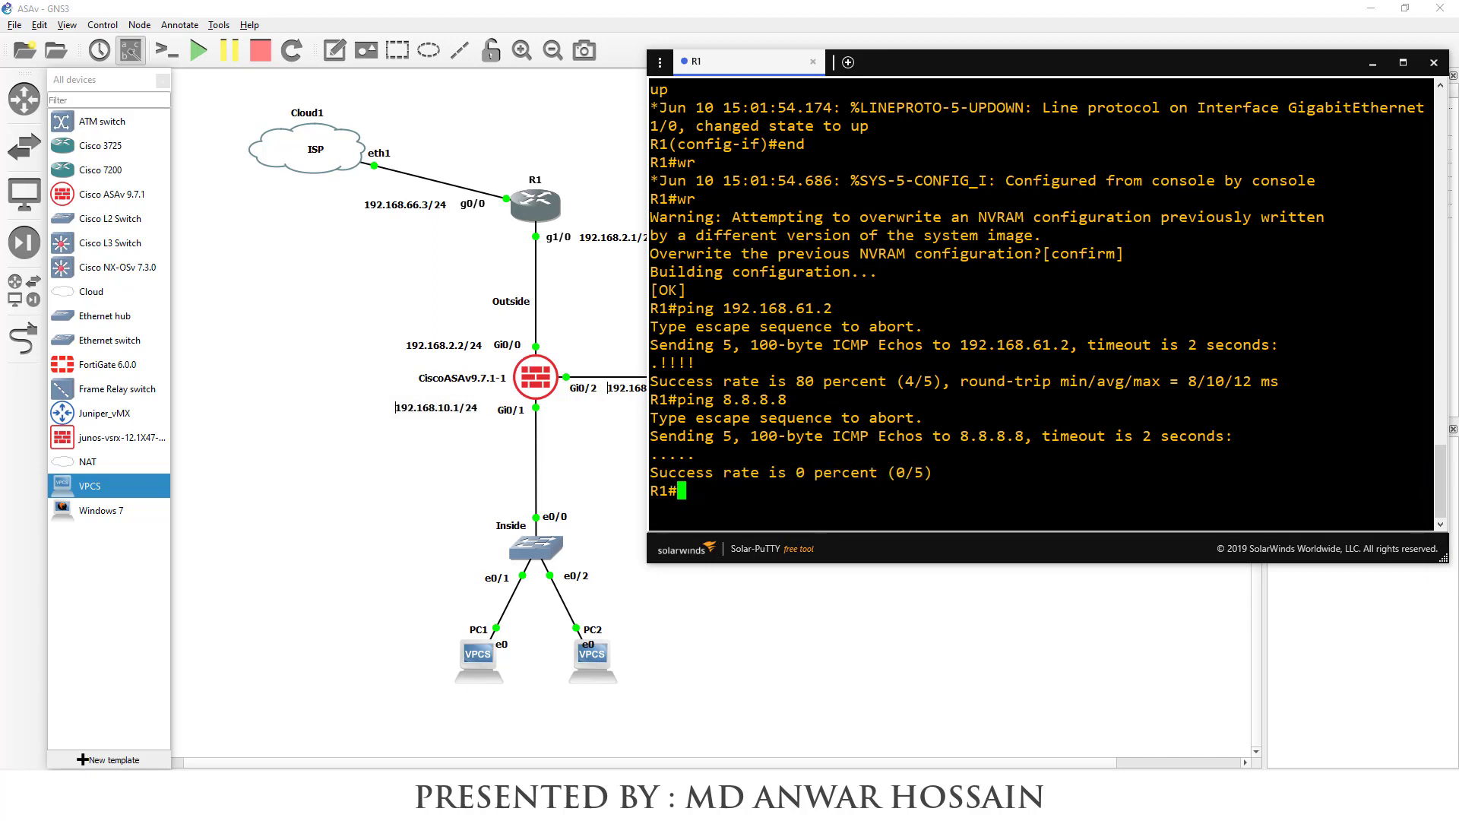
type("show ip route")
Display R1's routing table and highlight the gateway of last resort line
key("Return")
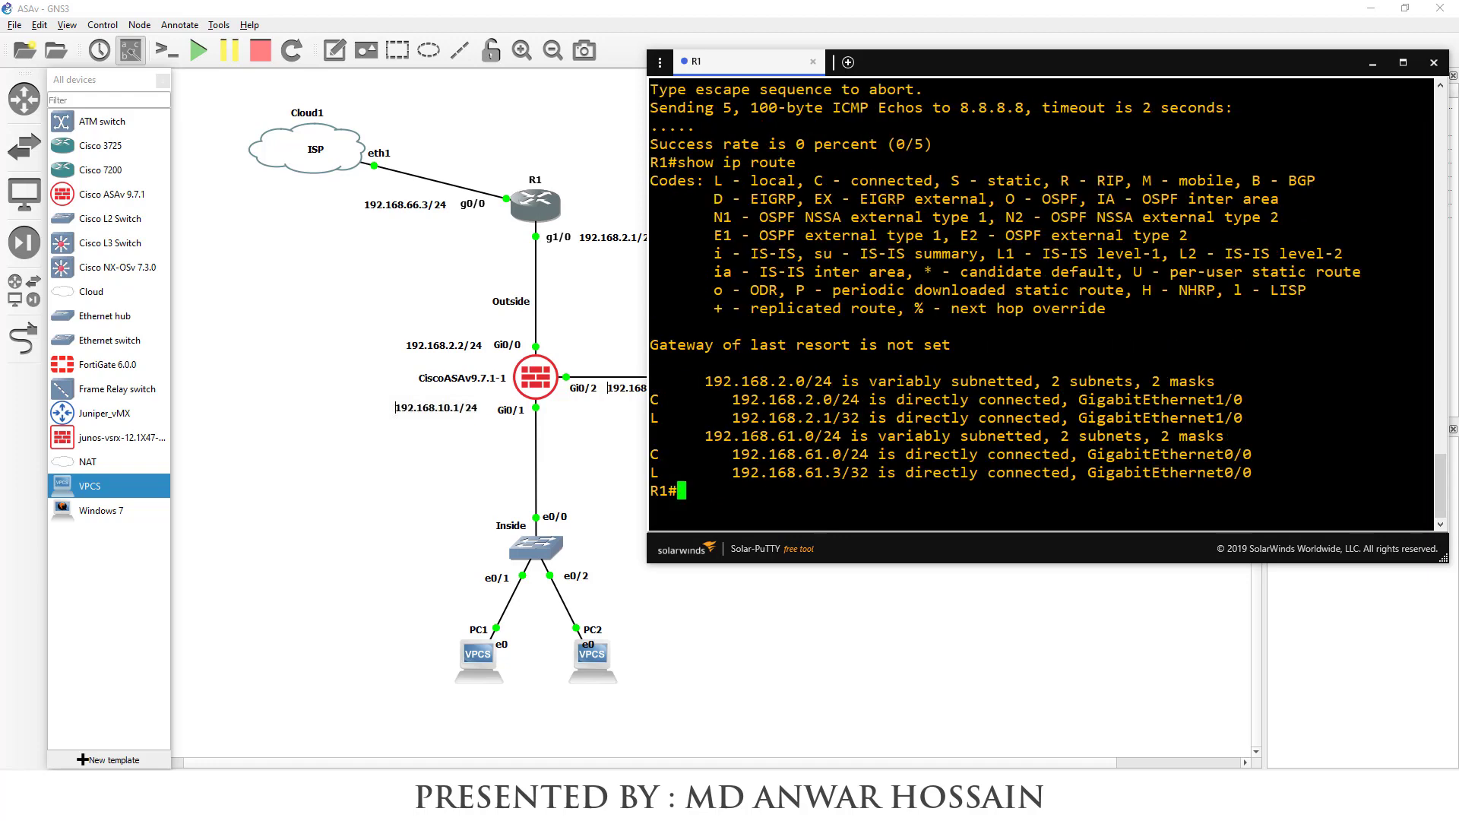
left_click_drag(650, 345, 767, 357)
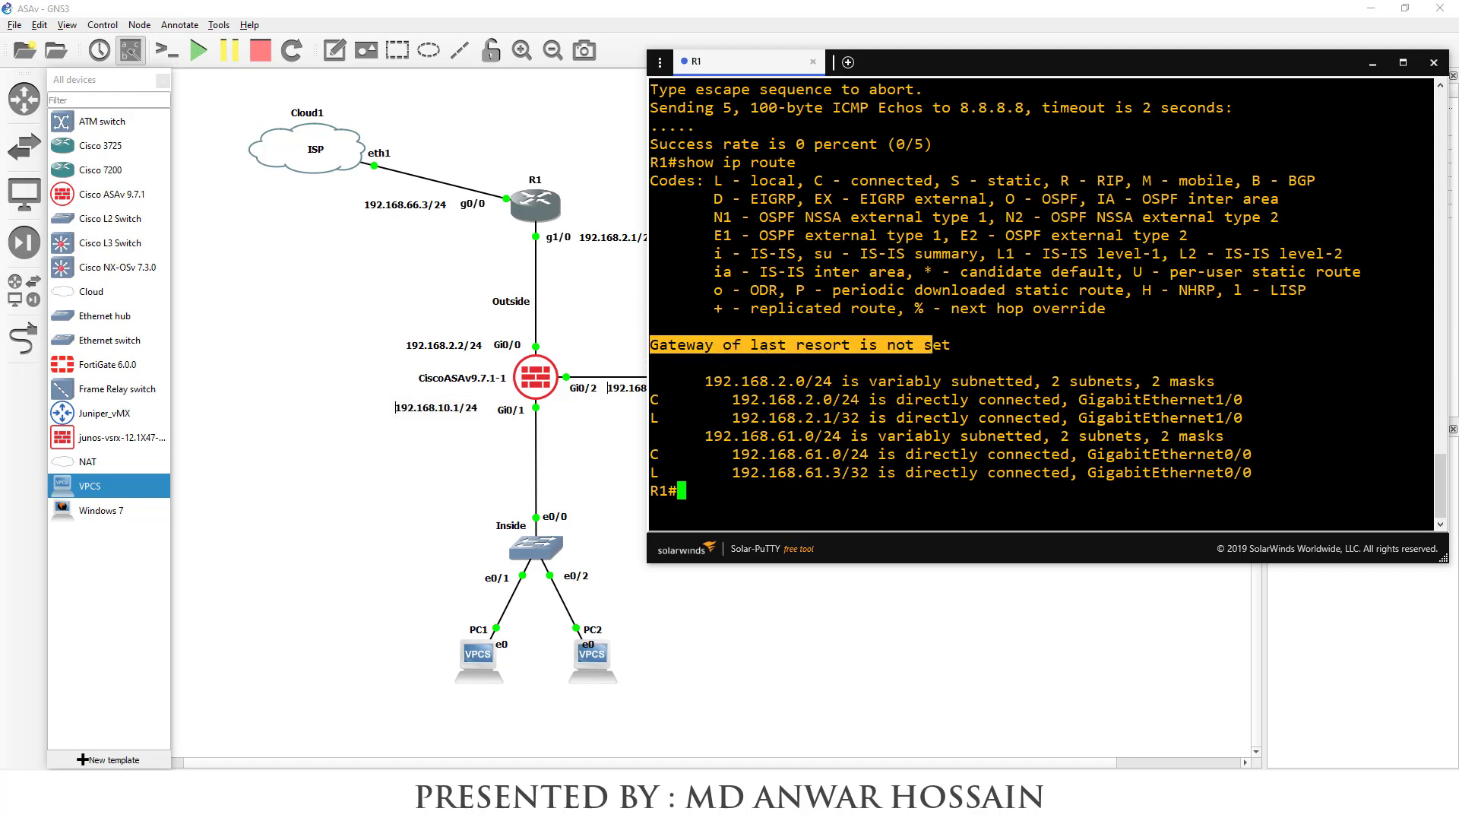
left_click(767, 357)
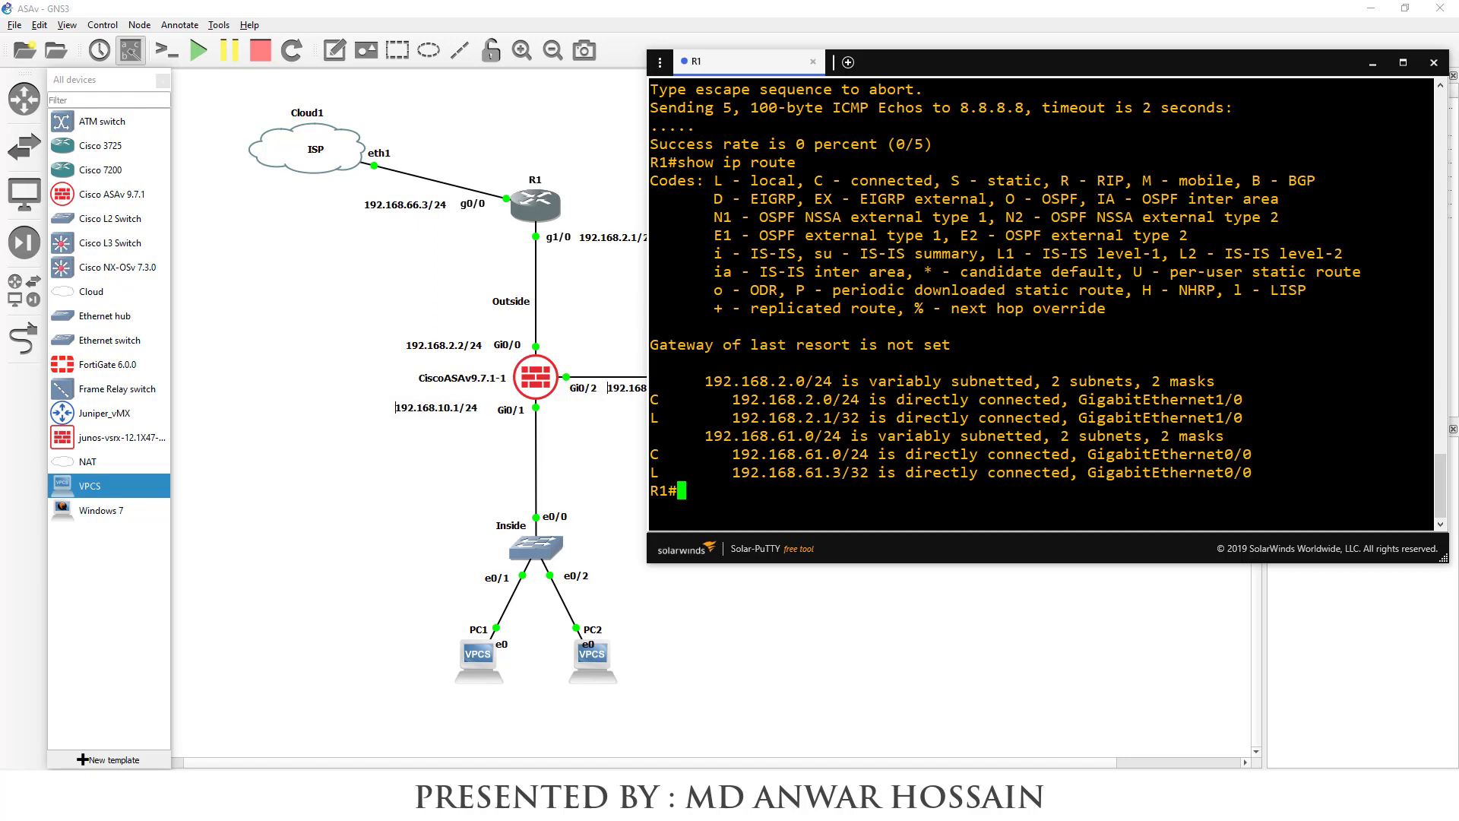
Add a default route 0.0.0.0 0.0.0.0 via 192.168.61.2 on R1 and save
type("config t")
key("Return")
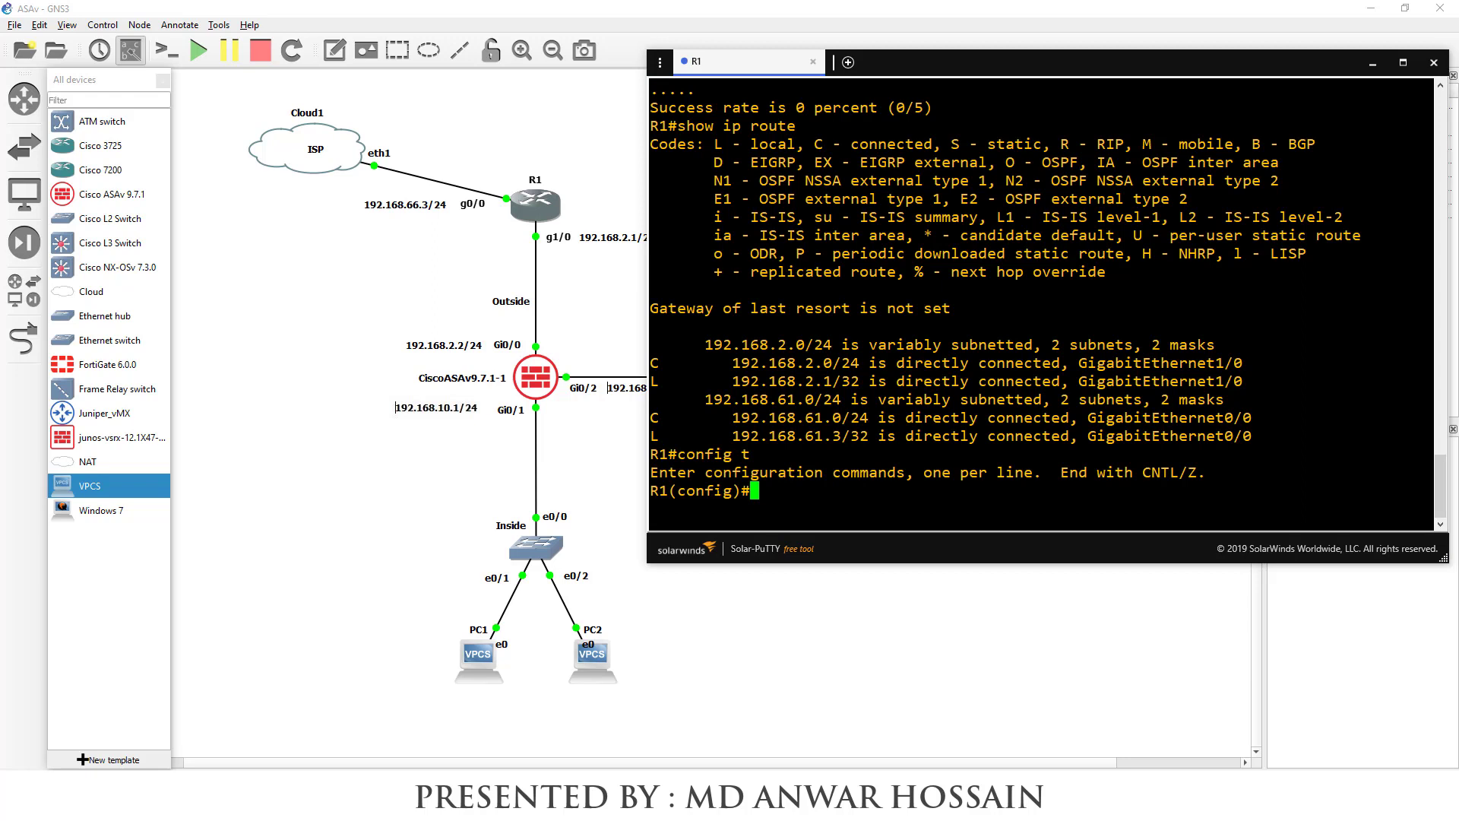
type("ip route 0.0.0.0 ")
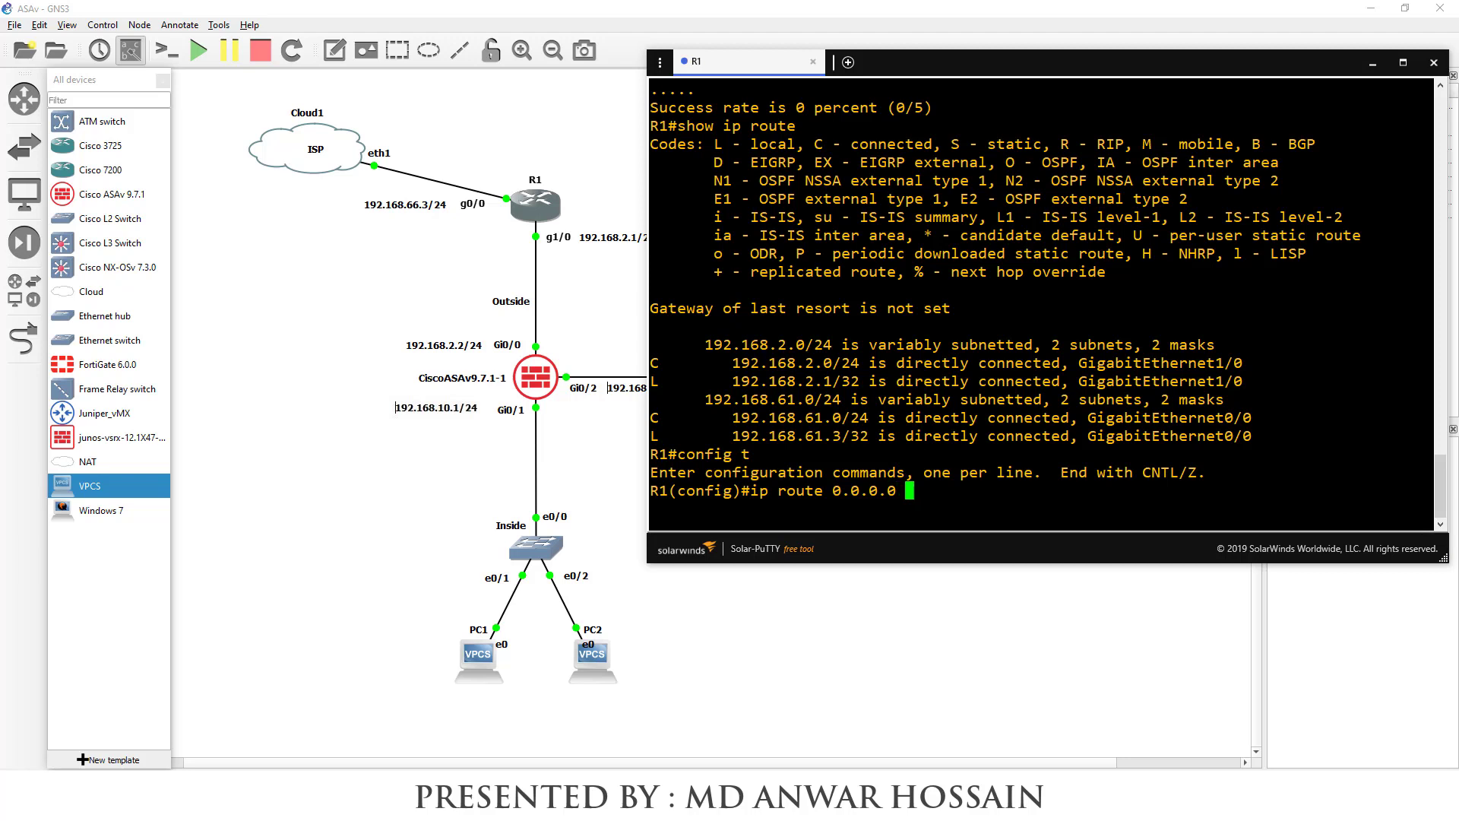
type("0.0.0.0 192.168.6")
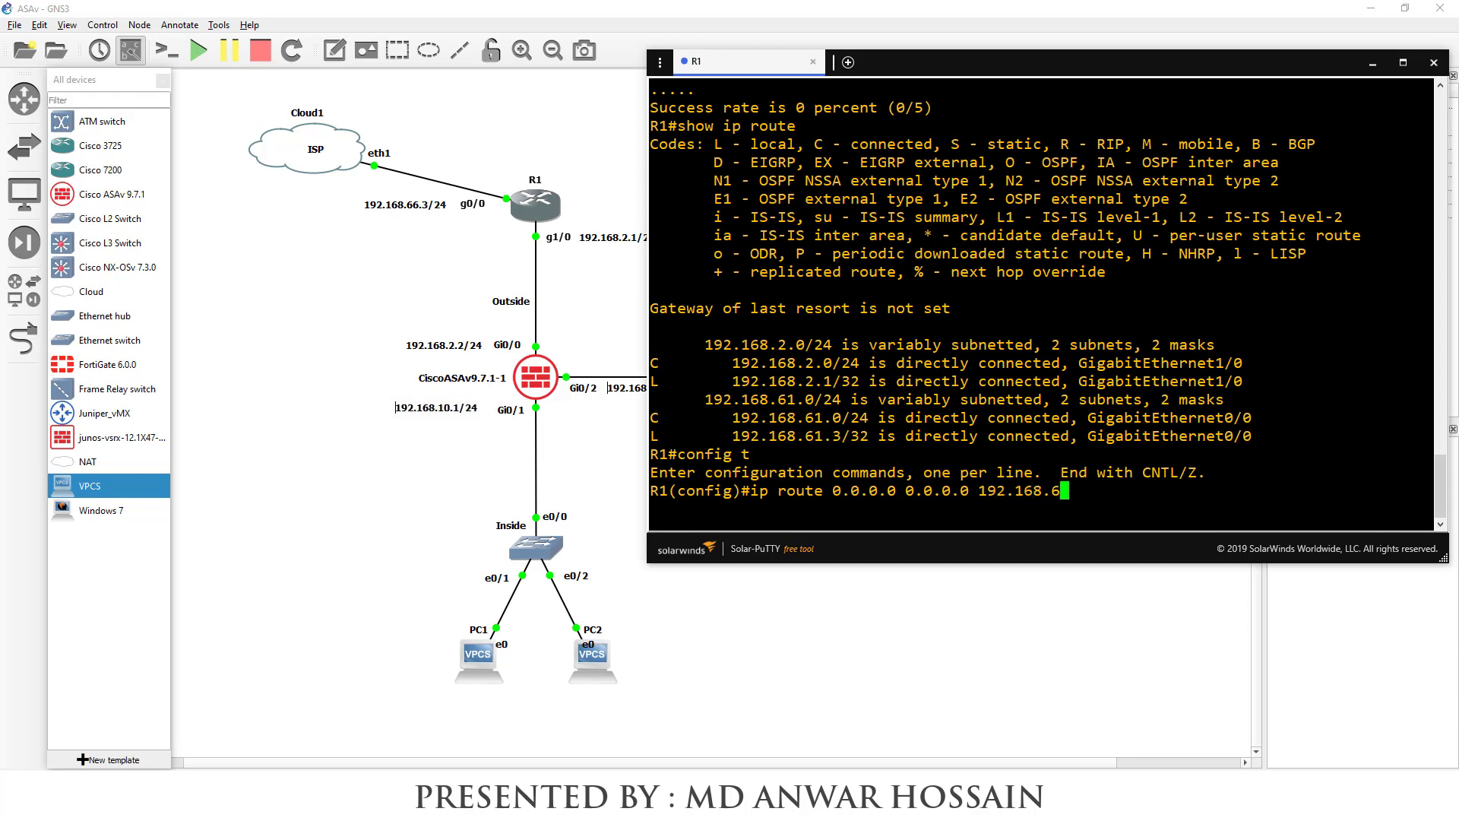
type("1.2")
key("Return")
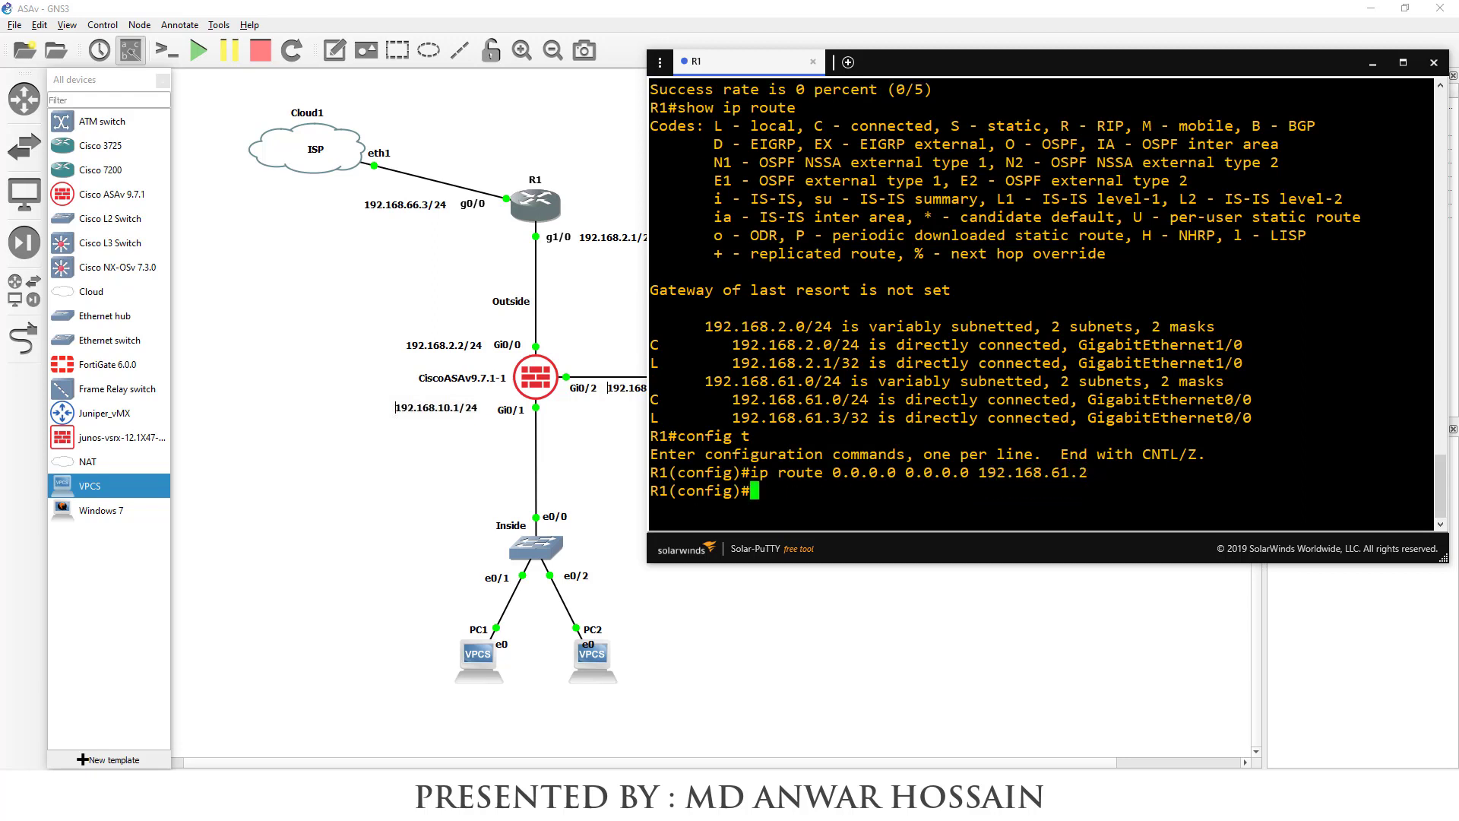
type("end")
key("Return")
type("wr")
key("Return")
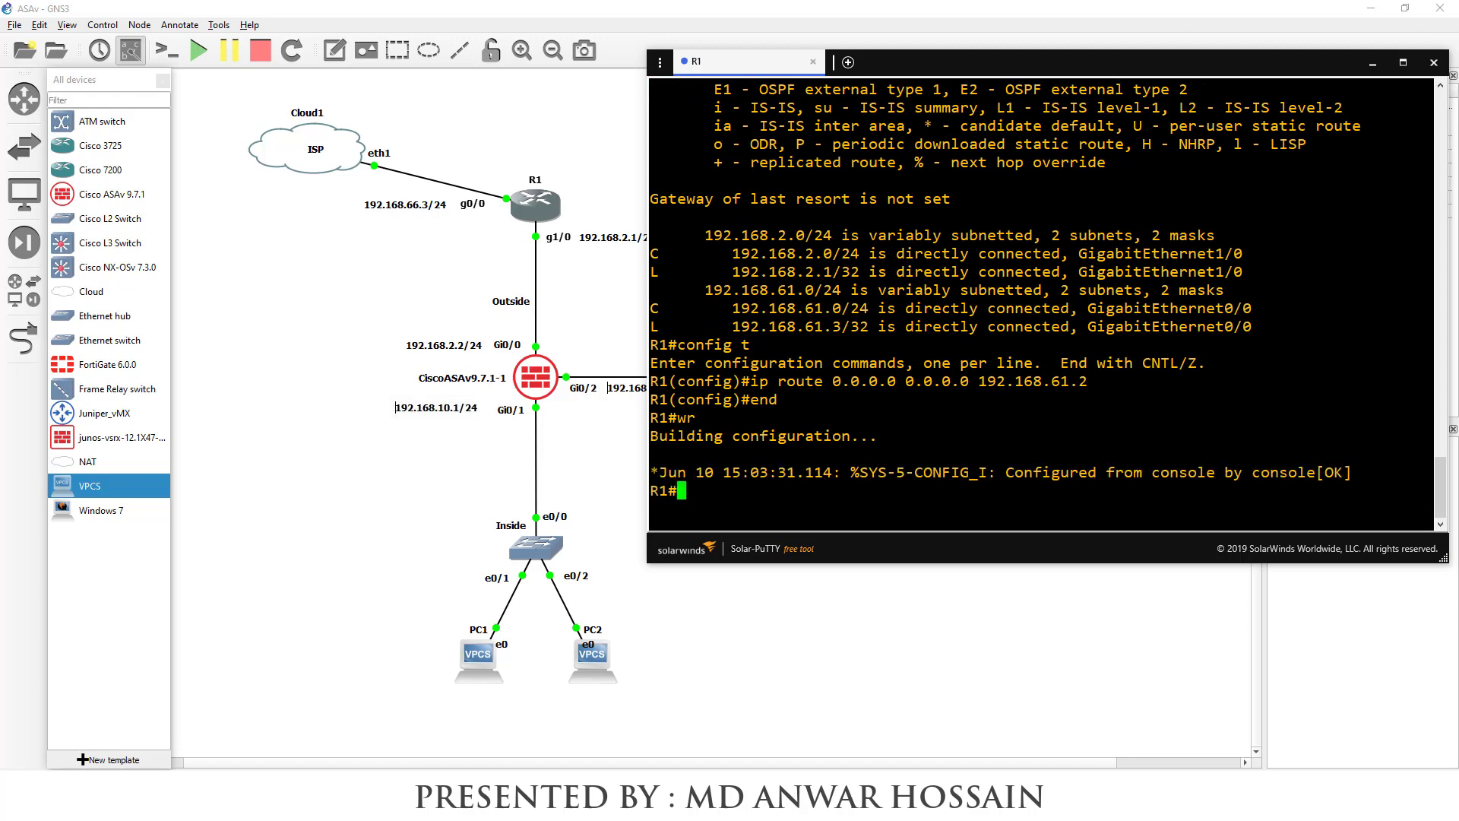
Ping 8.8.8.8 from R1 and highlight the 100 percent success rate
type("ping 8.8.8.8")
key("Return")
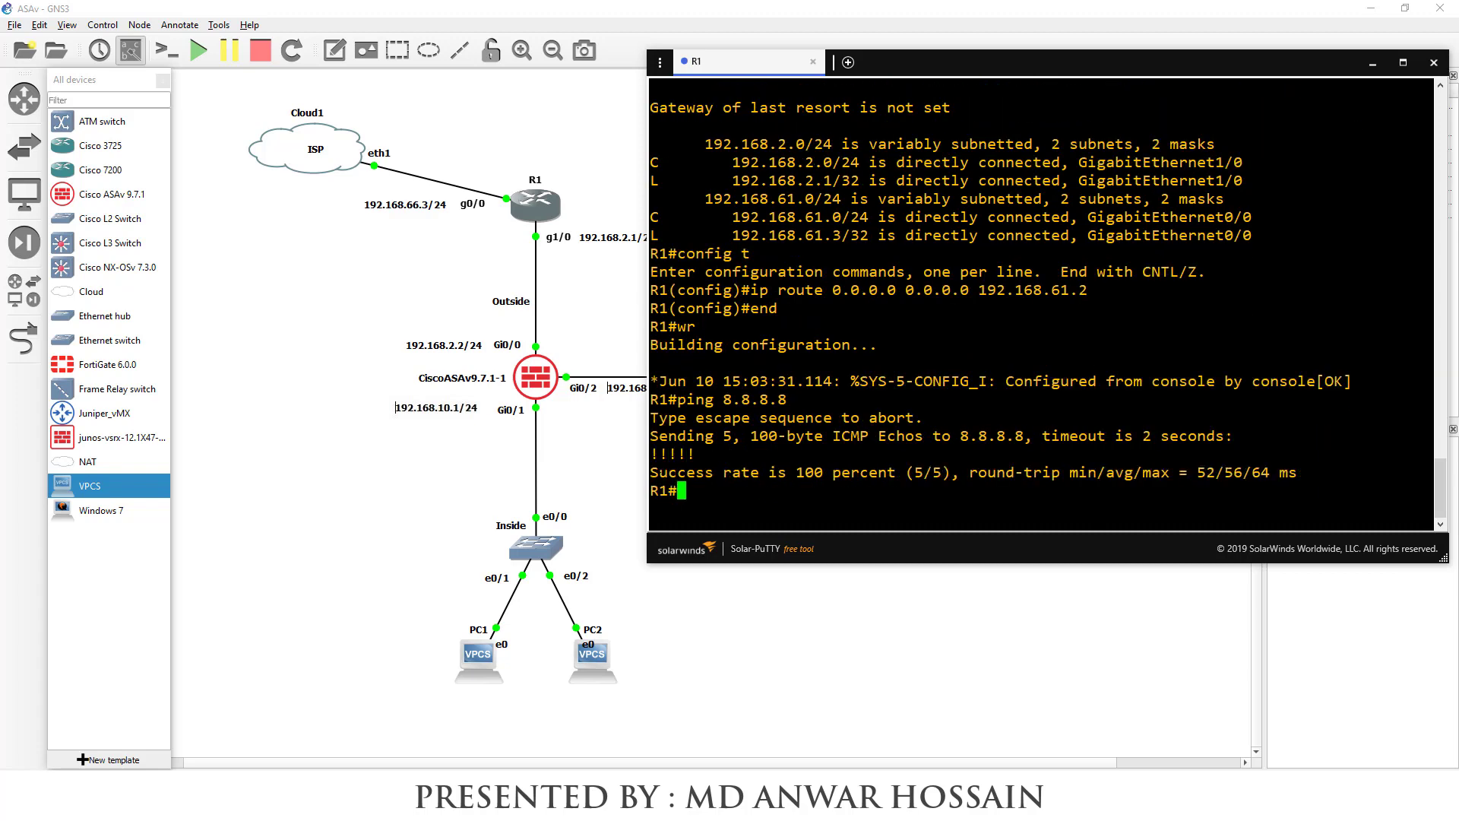
left_click_drag(651, 472, 1309, 477)
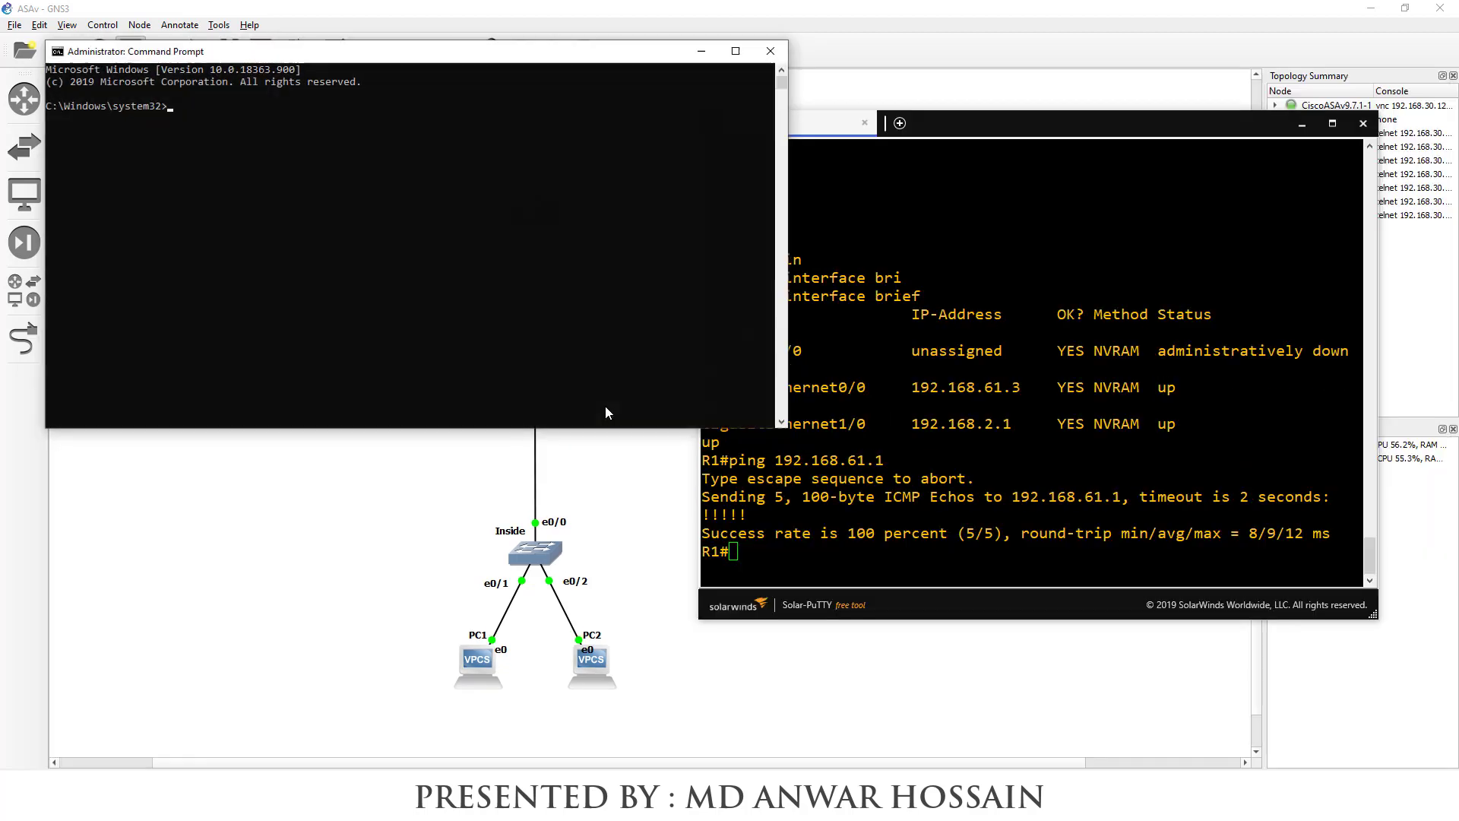
From Command Prompt, ping 192.168.61.3 and then 192.168.2.1
left_click_drag(521, 63, 611, 404)
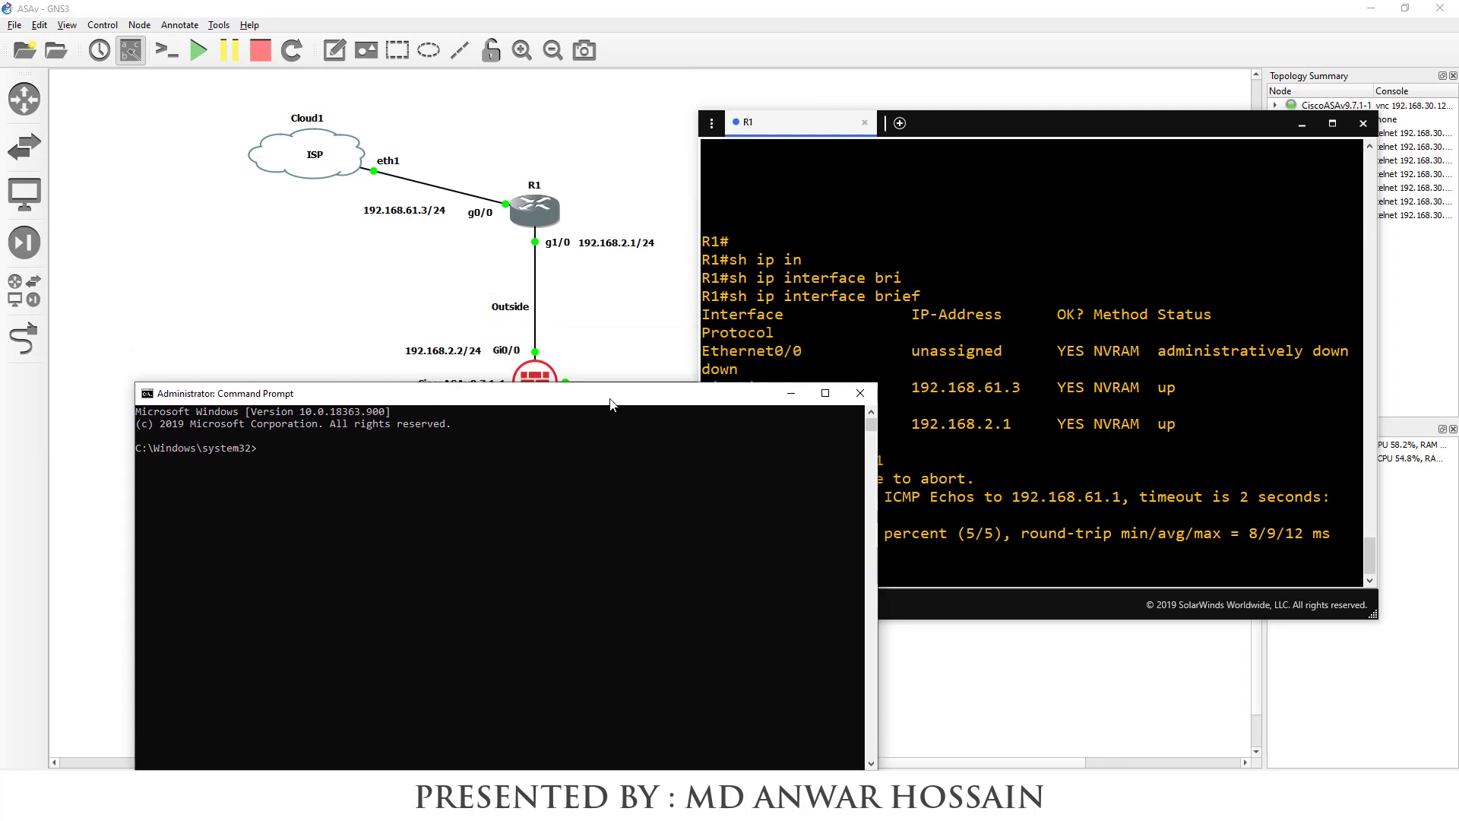
type("ping 192.168.61.3")
key("Return")
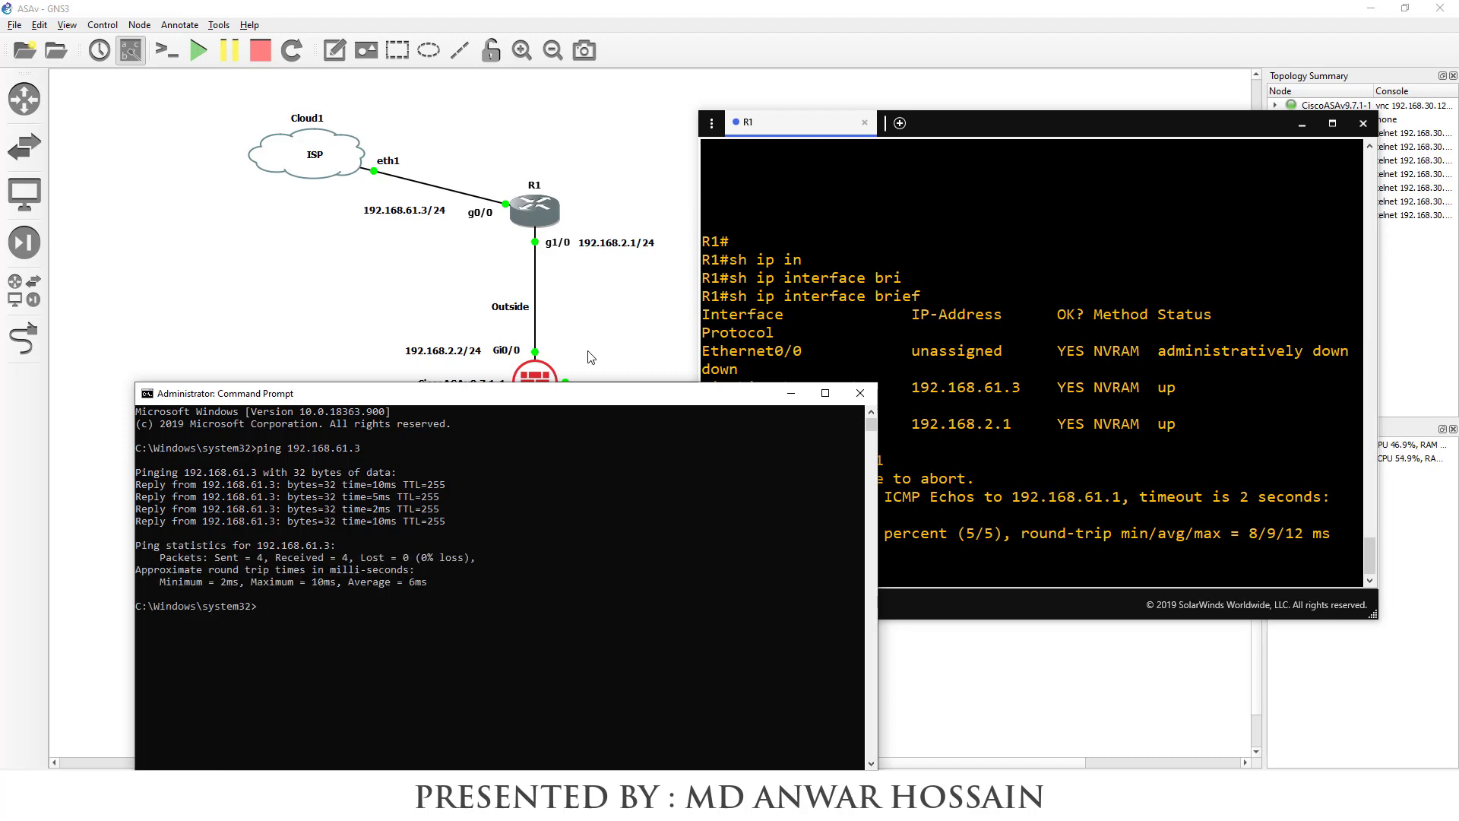
key("Up")
type("2.1")
key("Return")
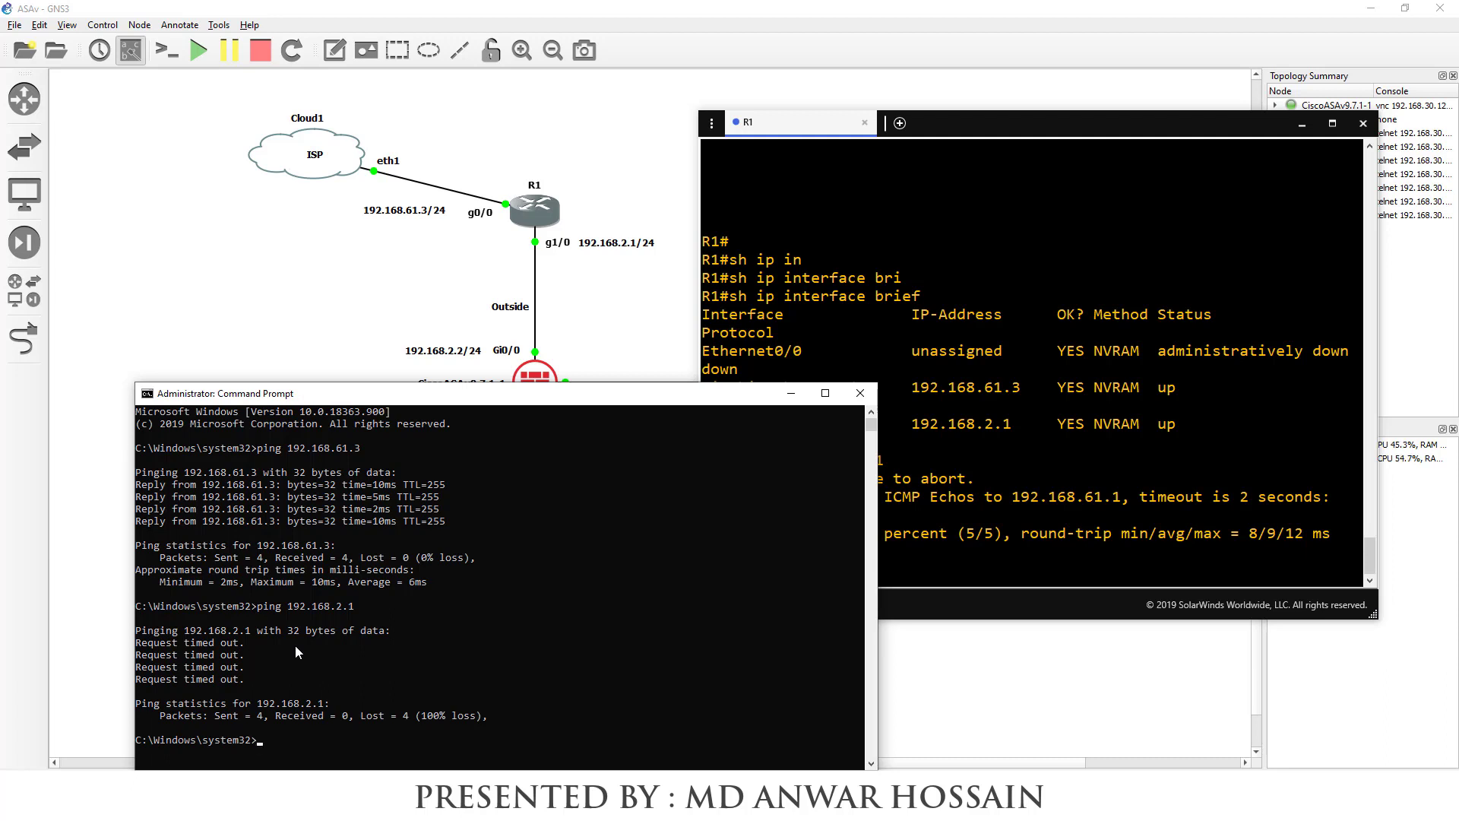
Add persistent route 192.168.2.0 mask 255.255.255.0 via 192.168.61.1, then ping 192.168.2.1 again
type("route add -p 192.168.2.0 mask 255.255.255.0 192.168.61.1")
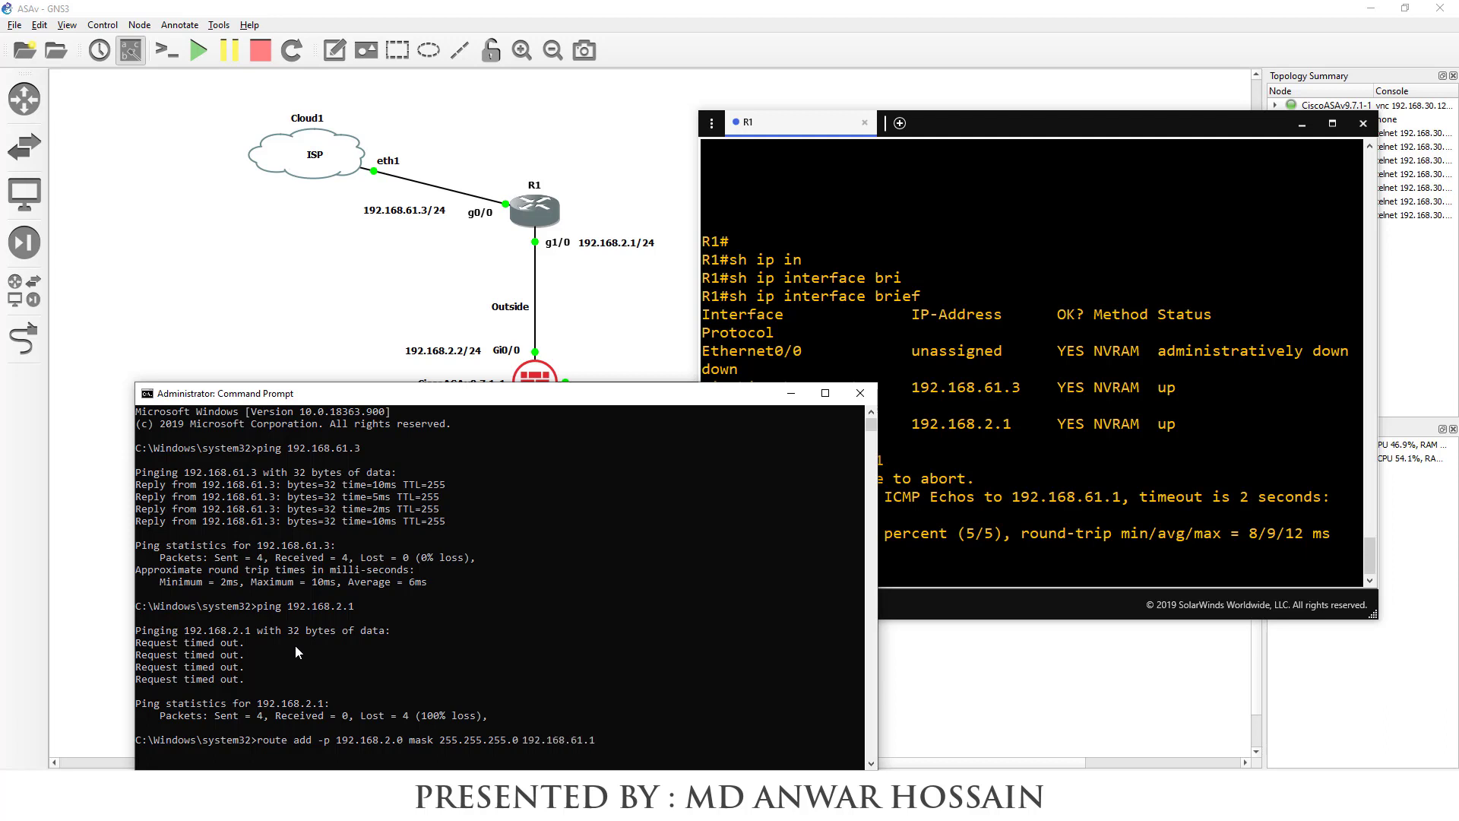
key("Return")
left_click_drag(166, 742, 142, 739)
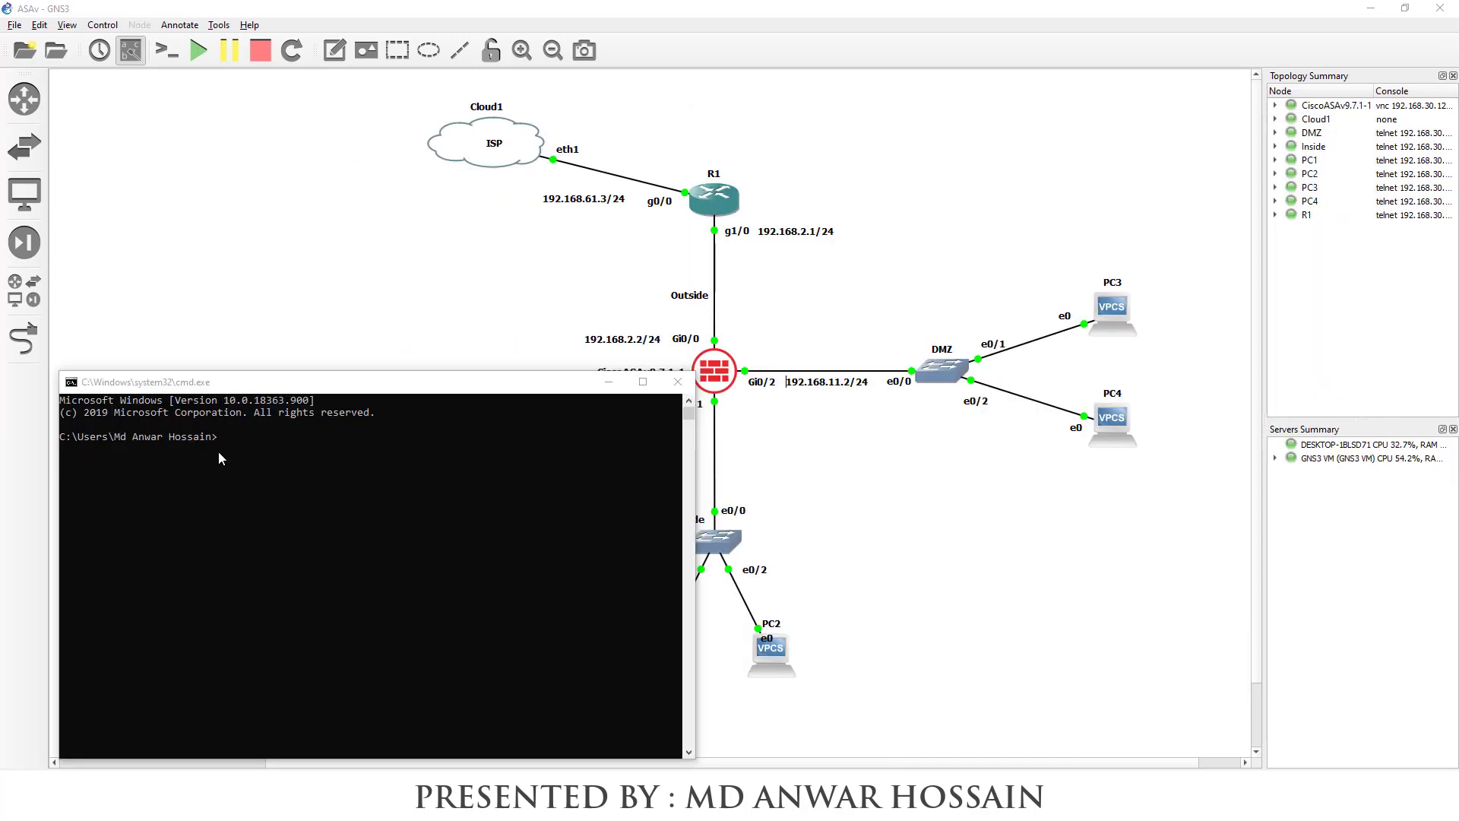
left_click(216, 440)
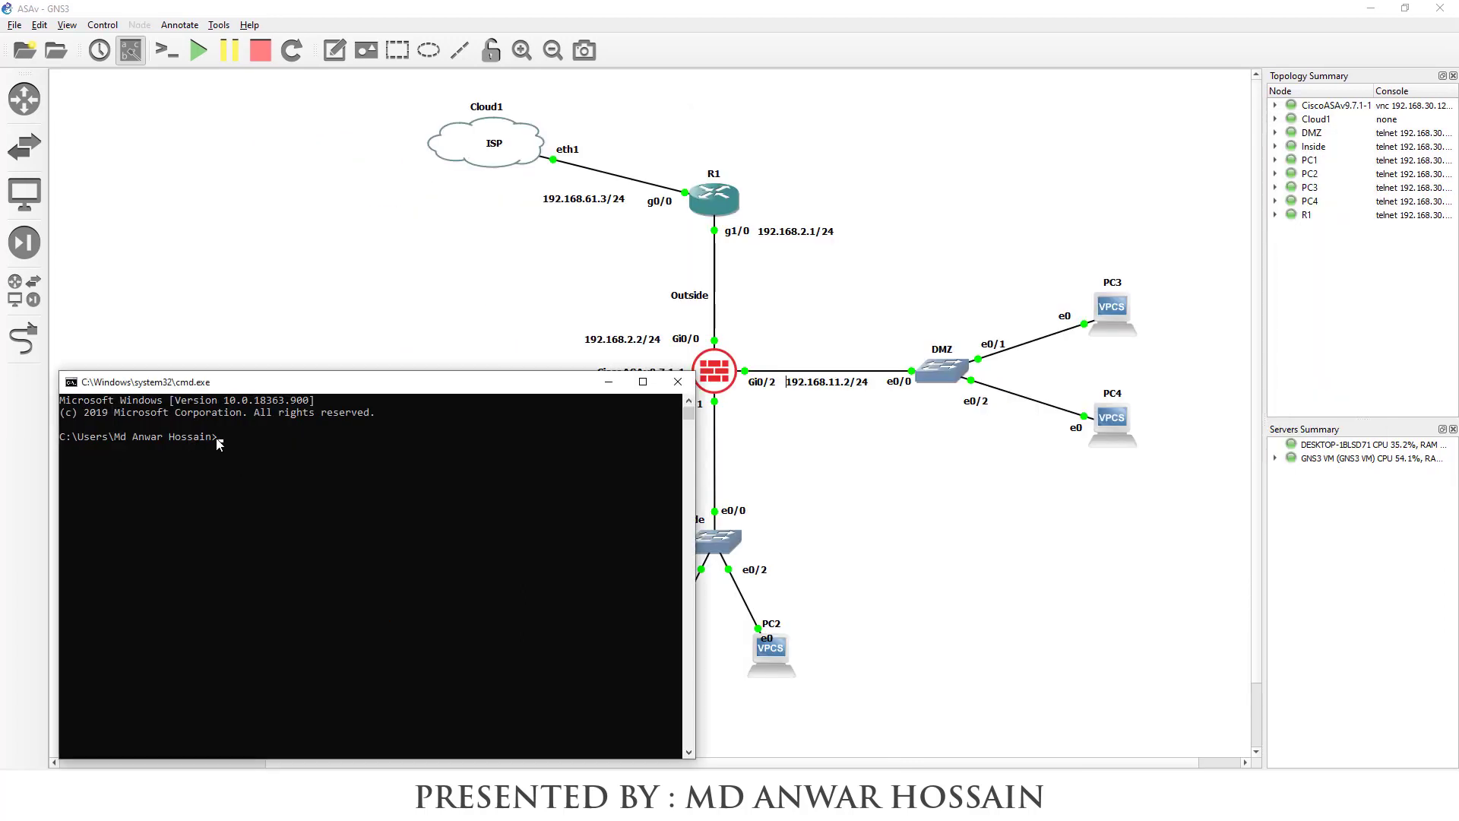
type("ping 192.168.2.1")
key("Return")
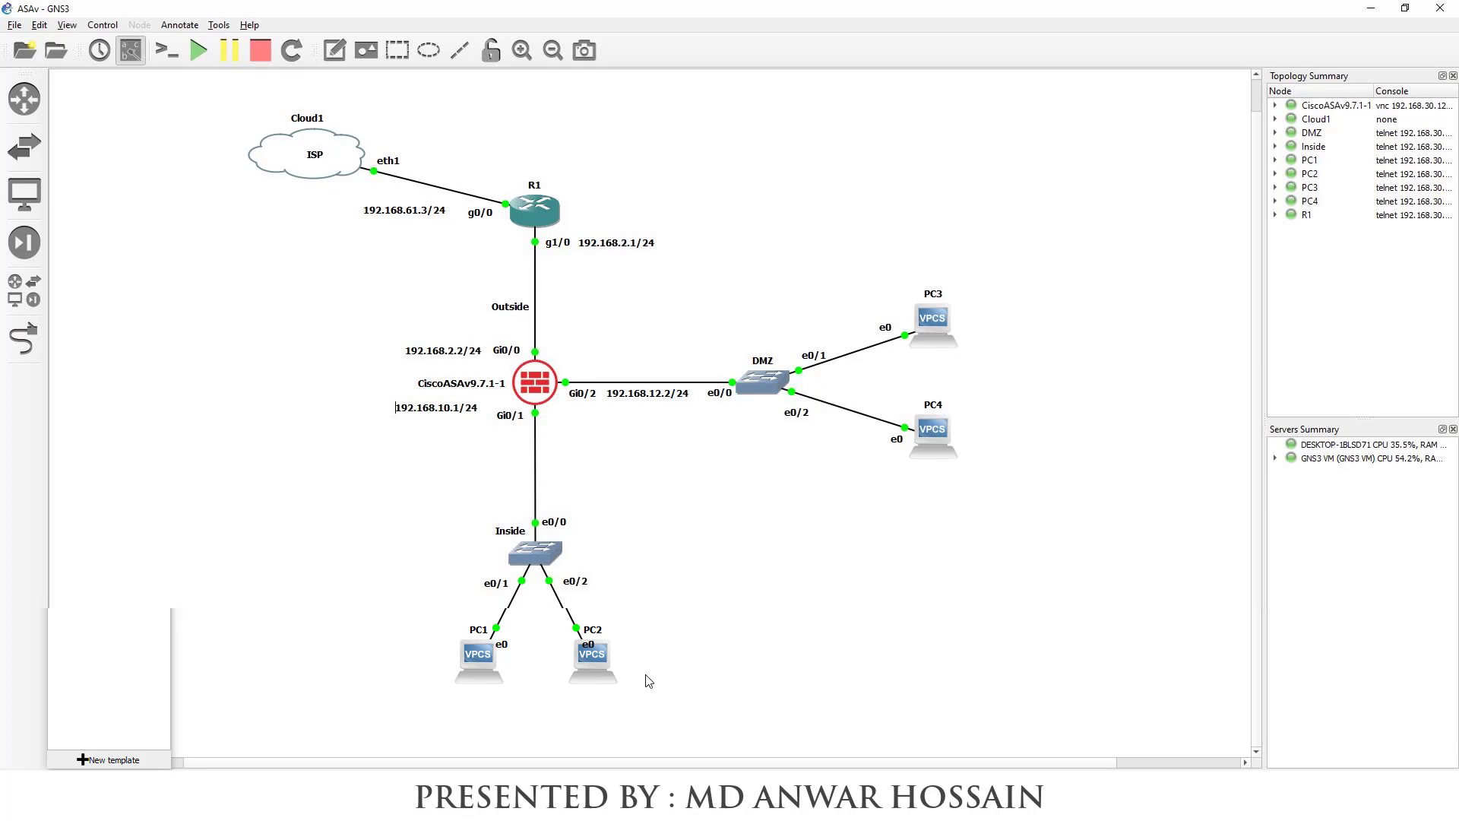
Check VMnet8's NAT settings in VMware's Virtual Network Editor, confirming gateway 192.168.61.2, then close it
mouse_move(414, 742)
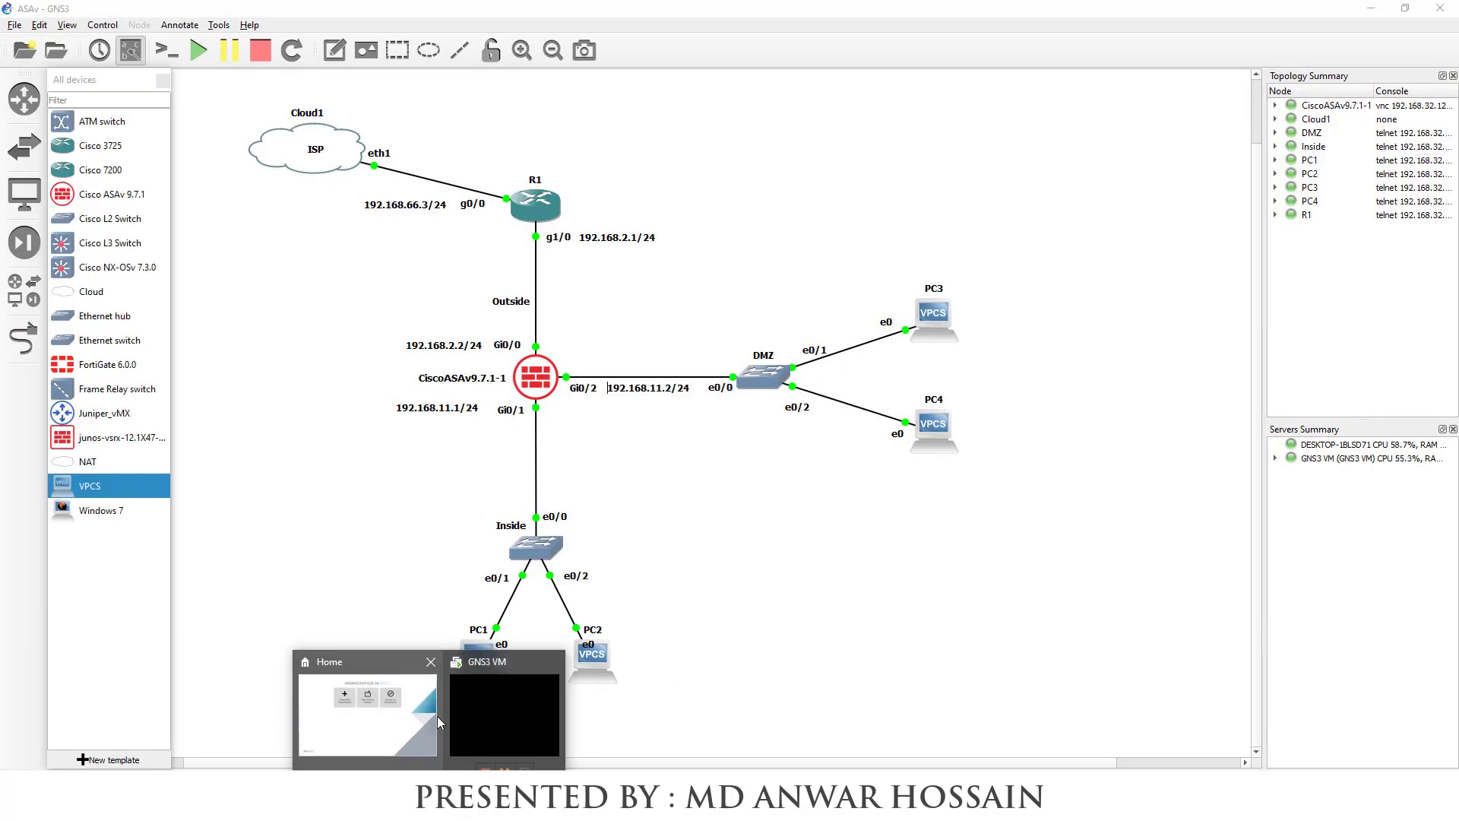
left_click(497, 688)
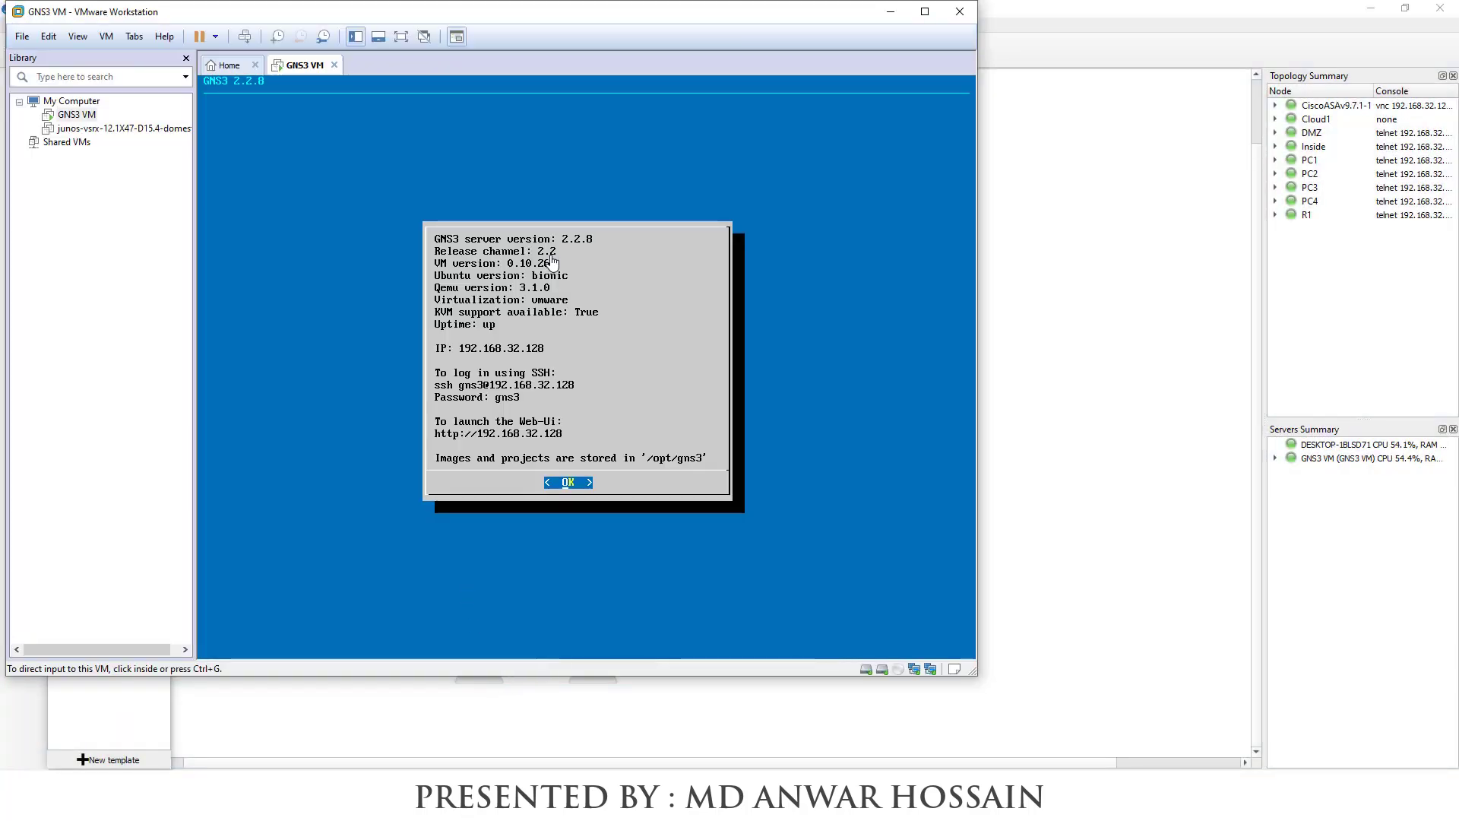
left_click(55, 37)
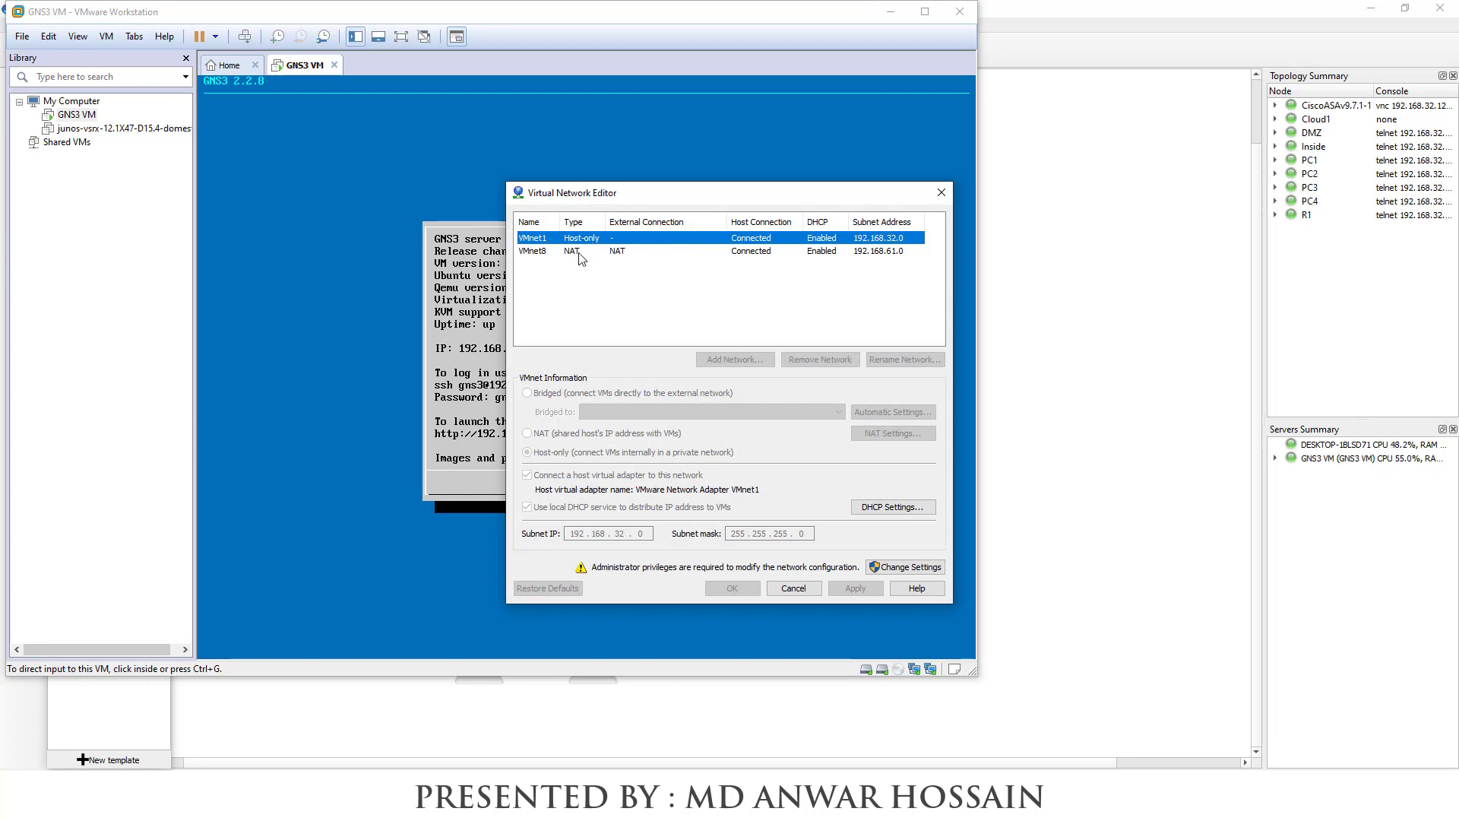
left_click(767, 256)
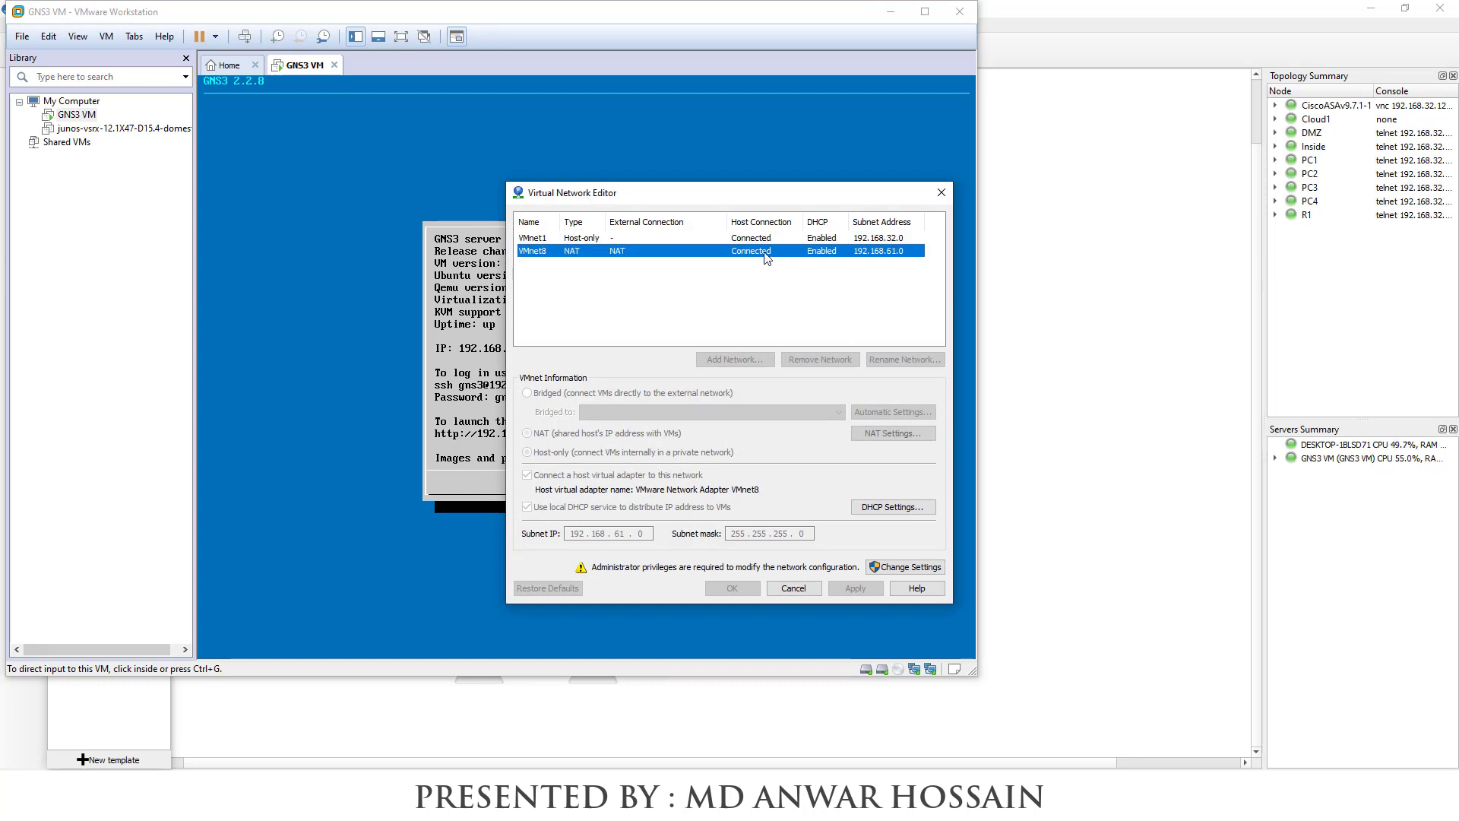
left_click(907, 433)
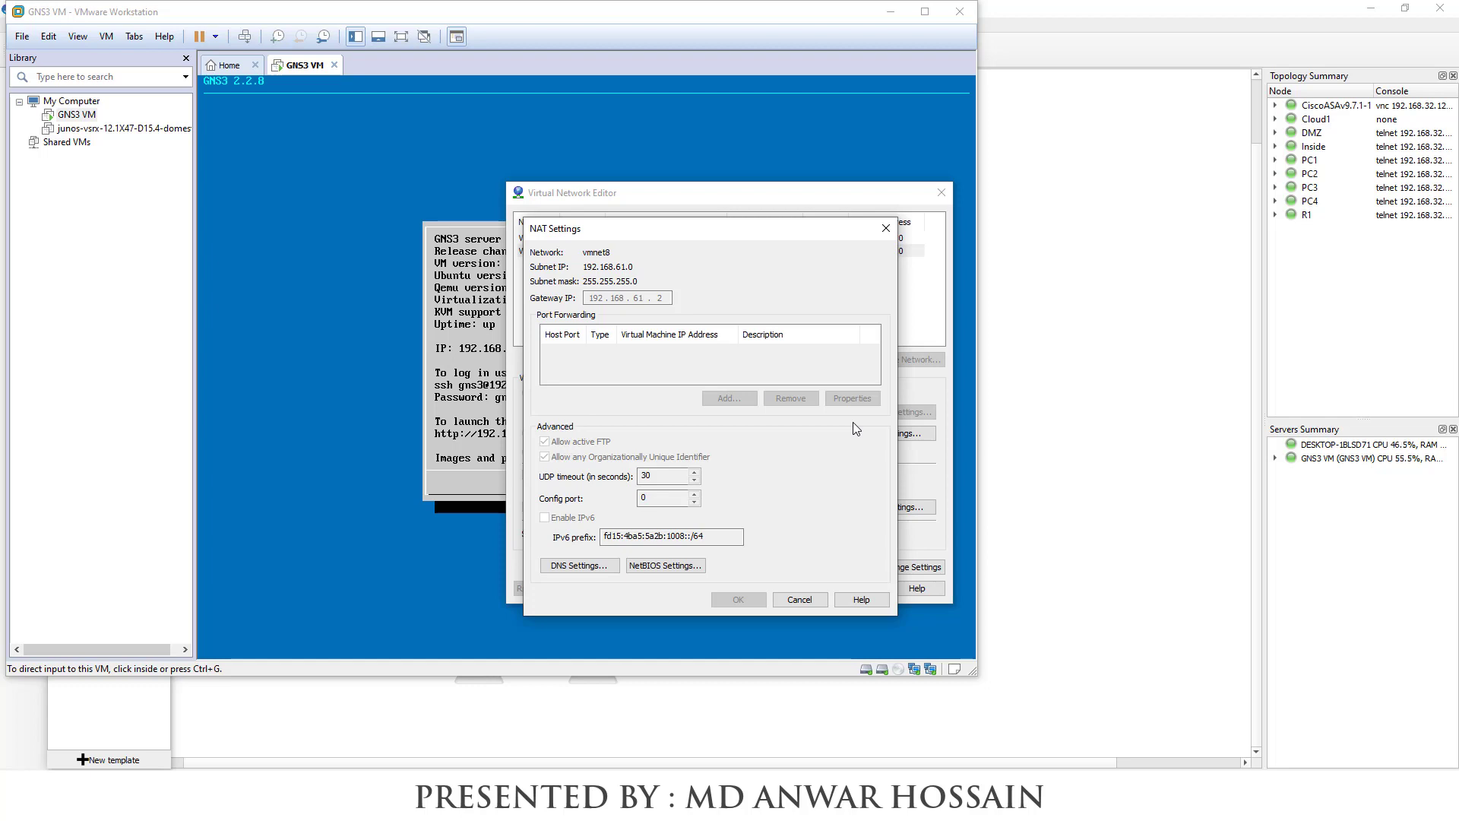
left_click(885, 228)
left_click(941, 192)
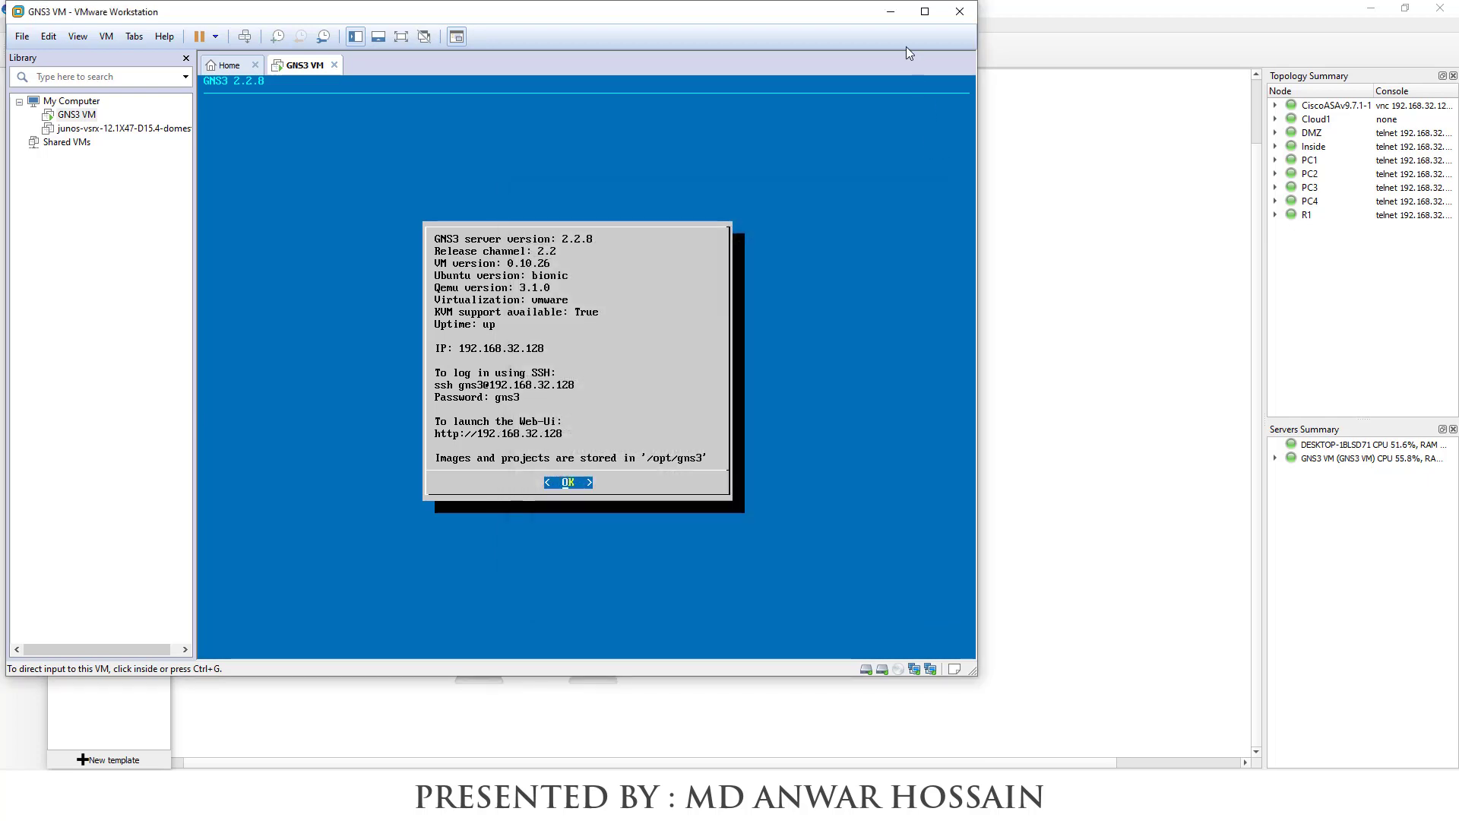
Return to the GNS3 project and open the CiscoASAv9.7.1-1 node's console
left_click(905, 47)
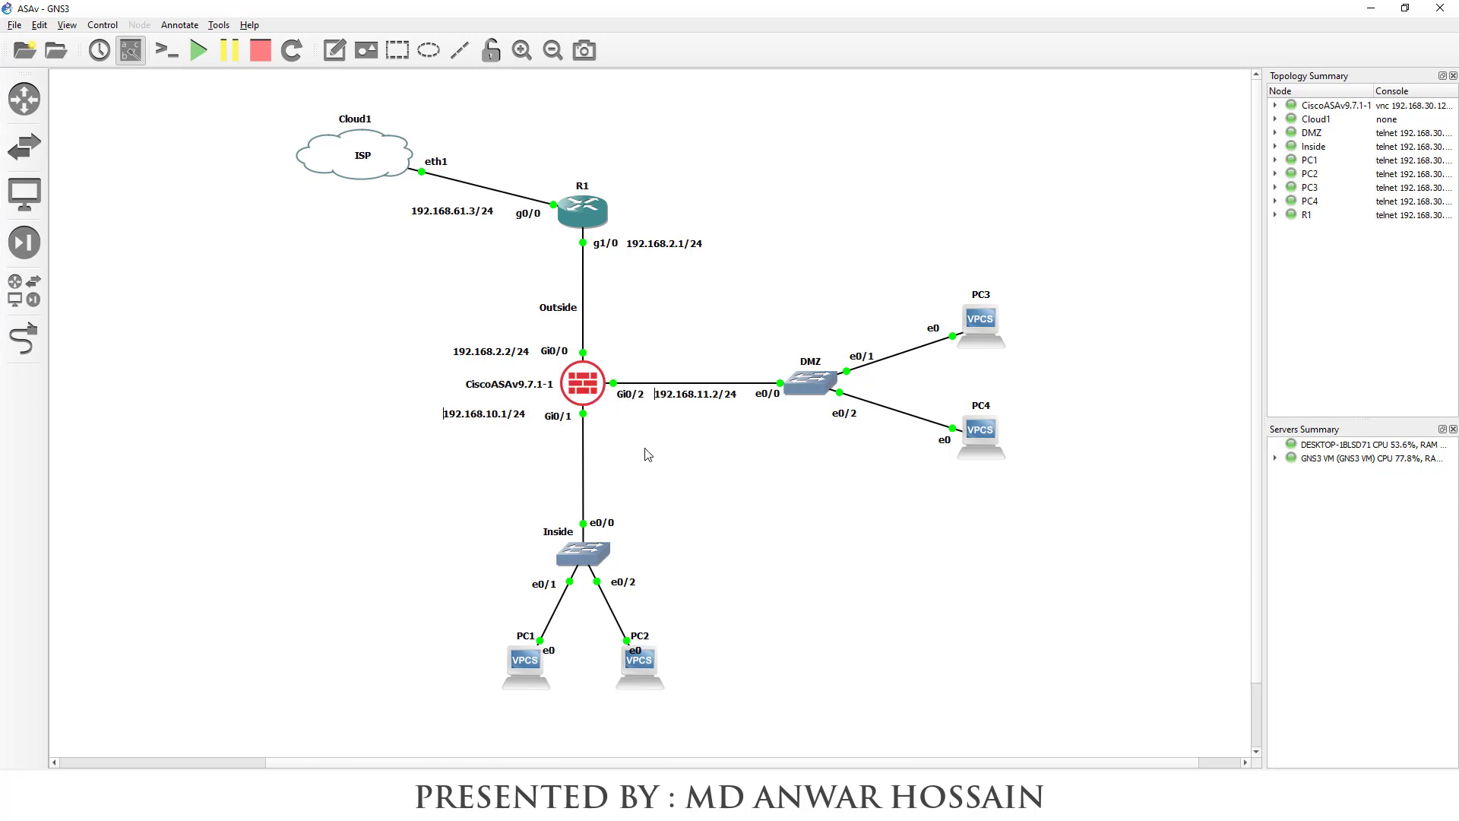
right_click(585, 390)
left_click(767, 435)
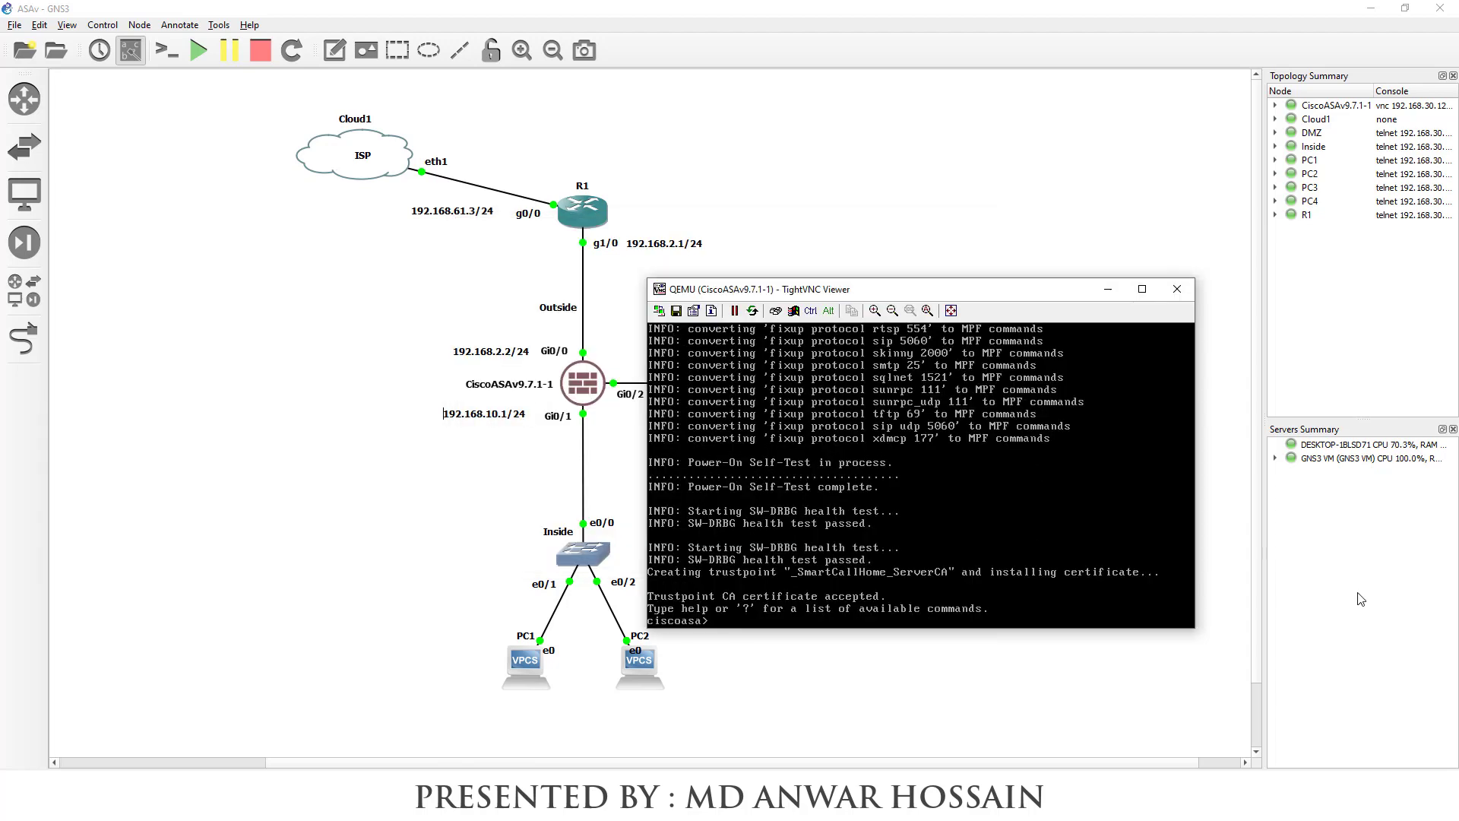
Enter configuration mode on the ASA and select interface GigabitEthernet0/0
key("Return")
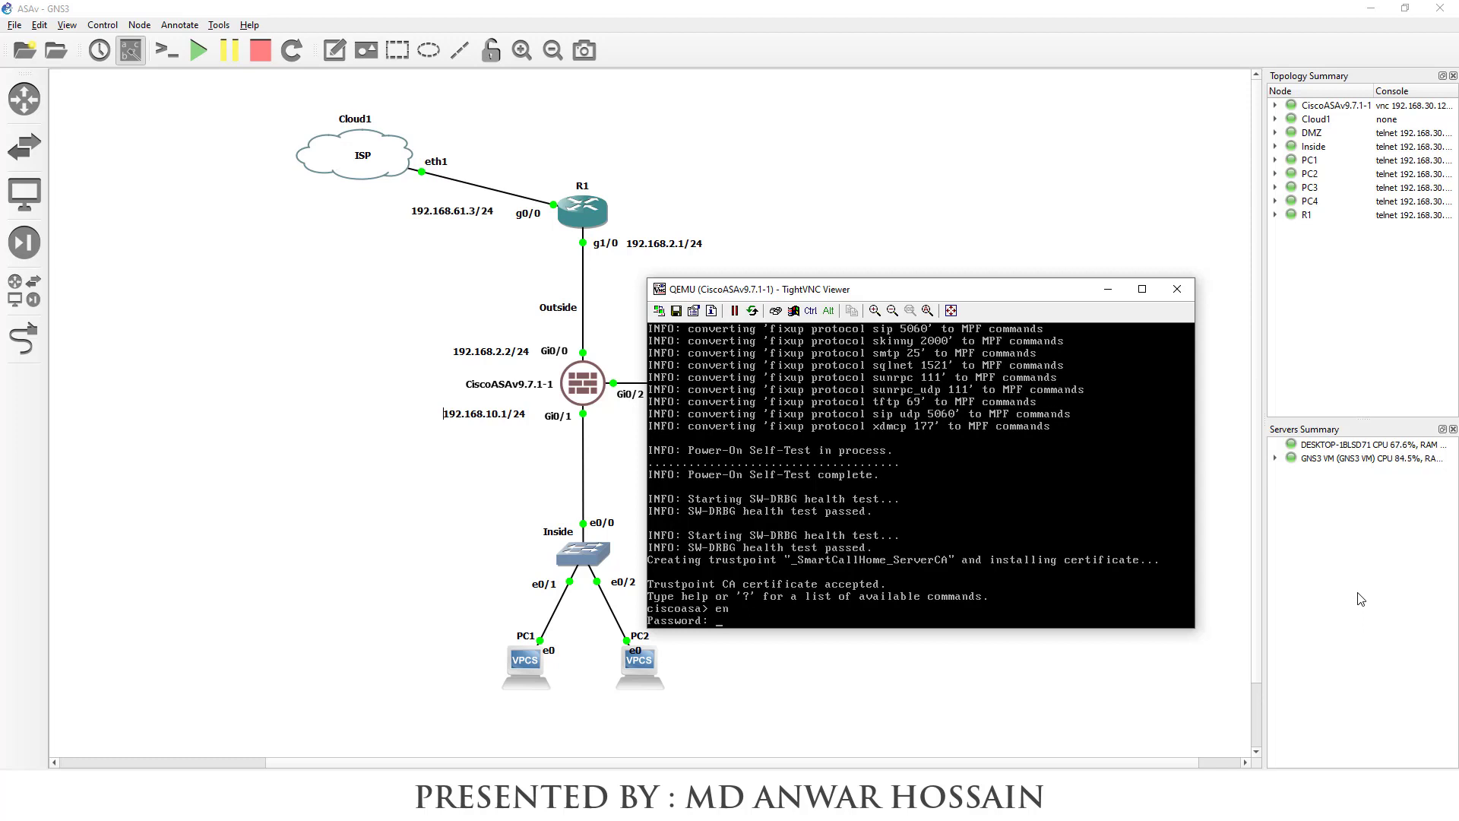
key("Return")
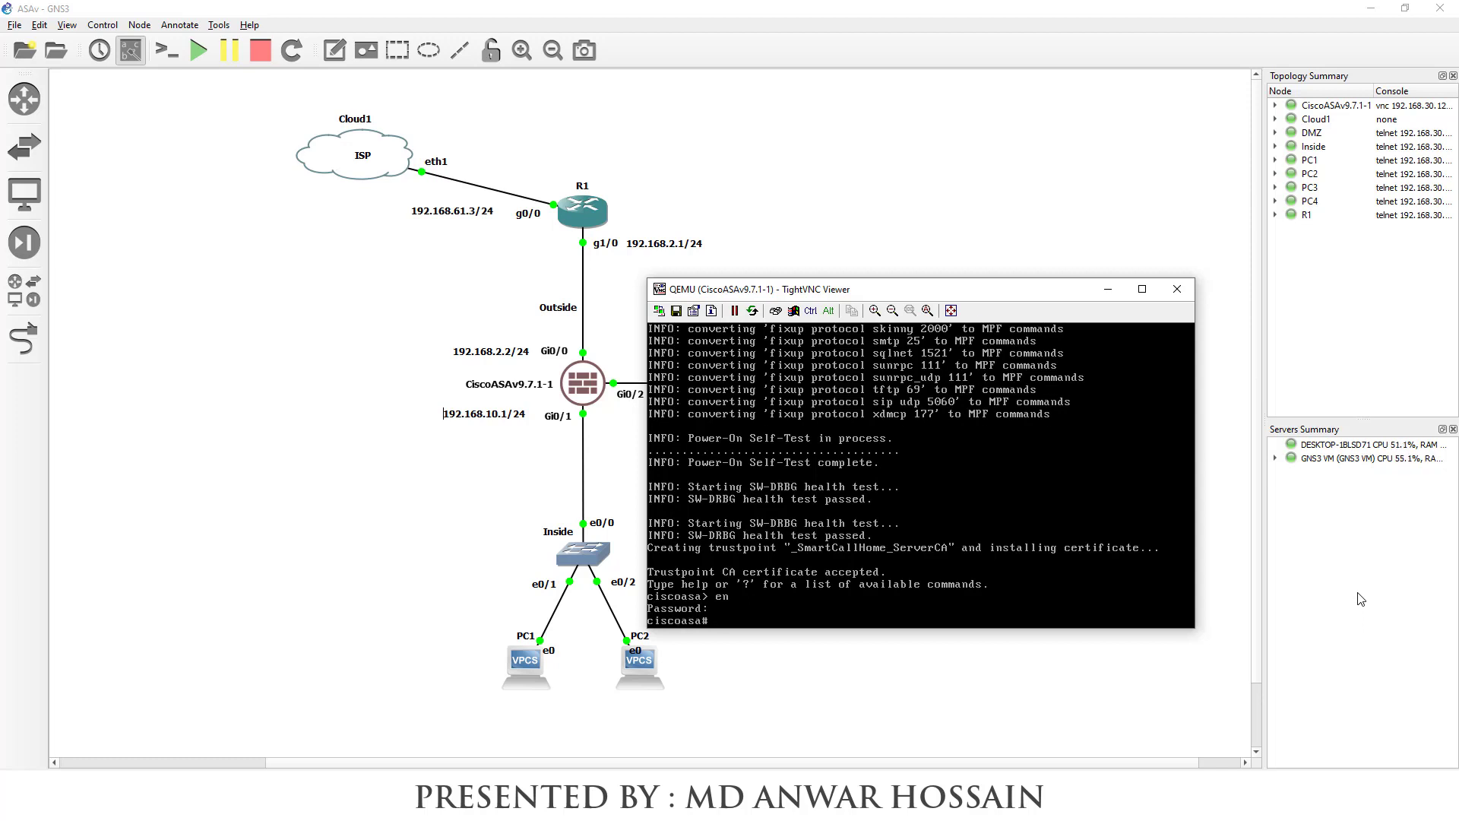
type("config t")
key("Return")
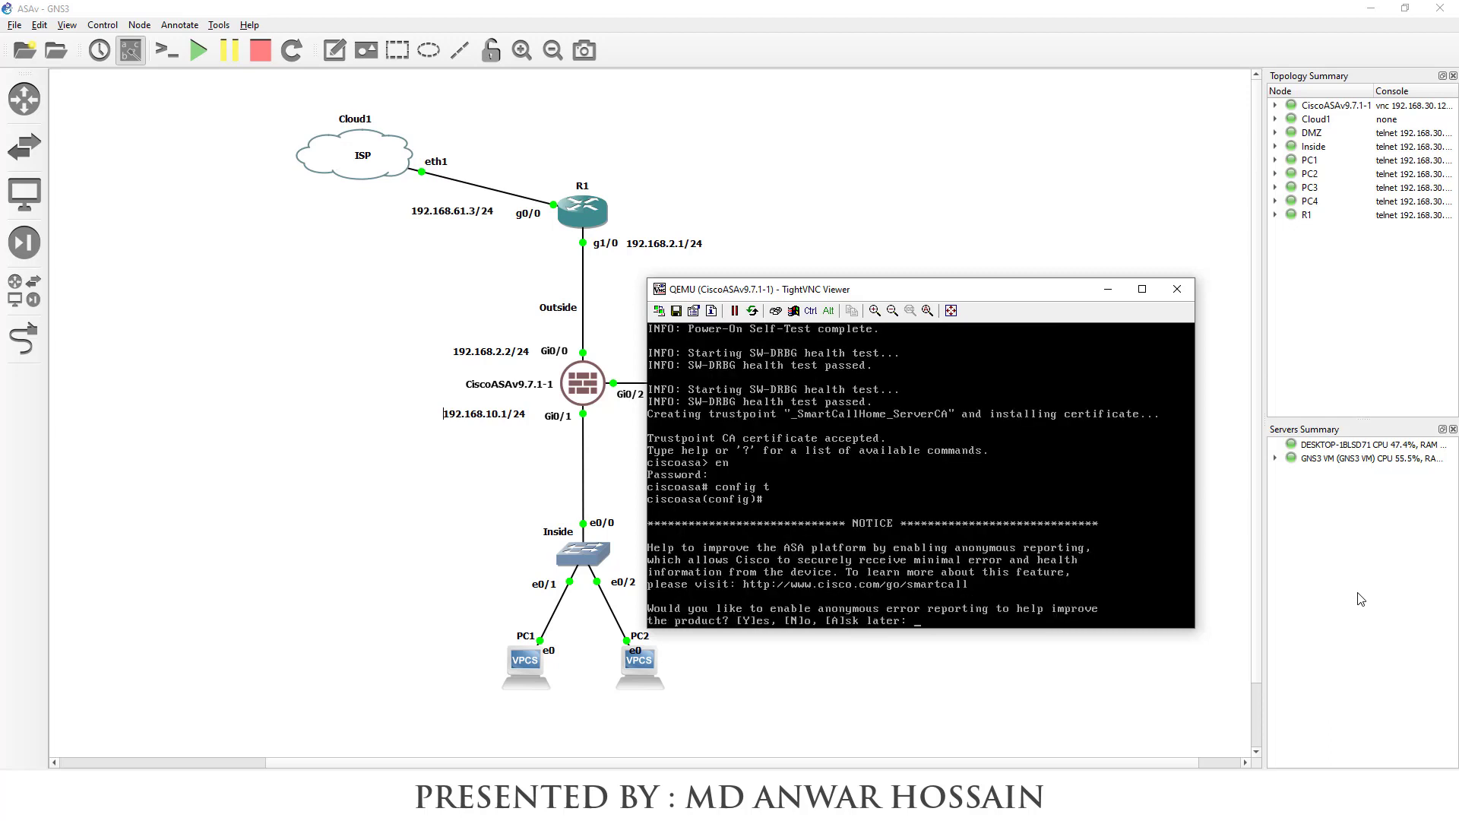
key("Return")
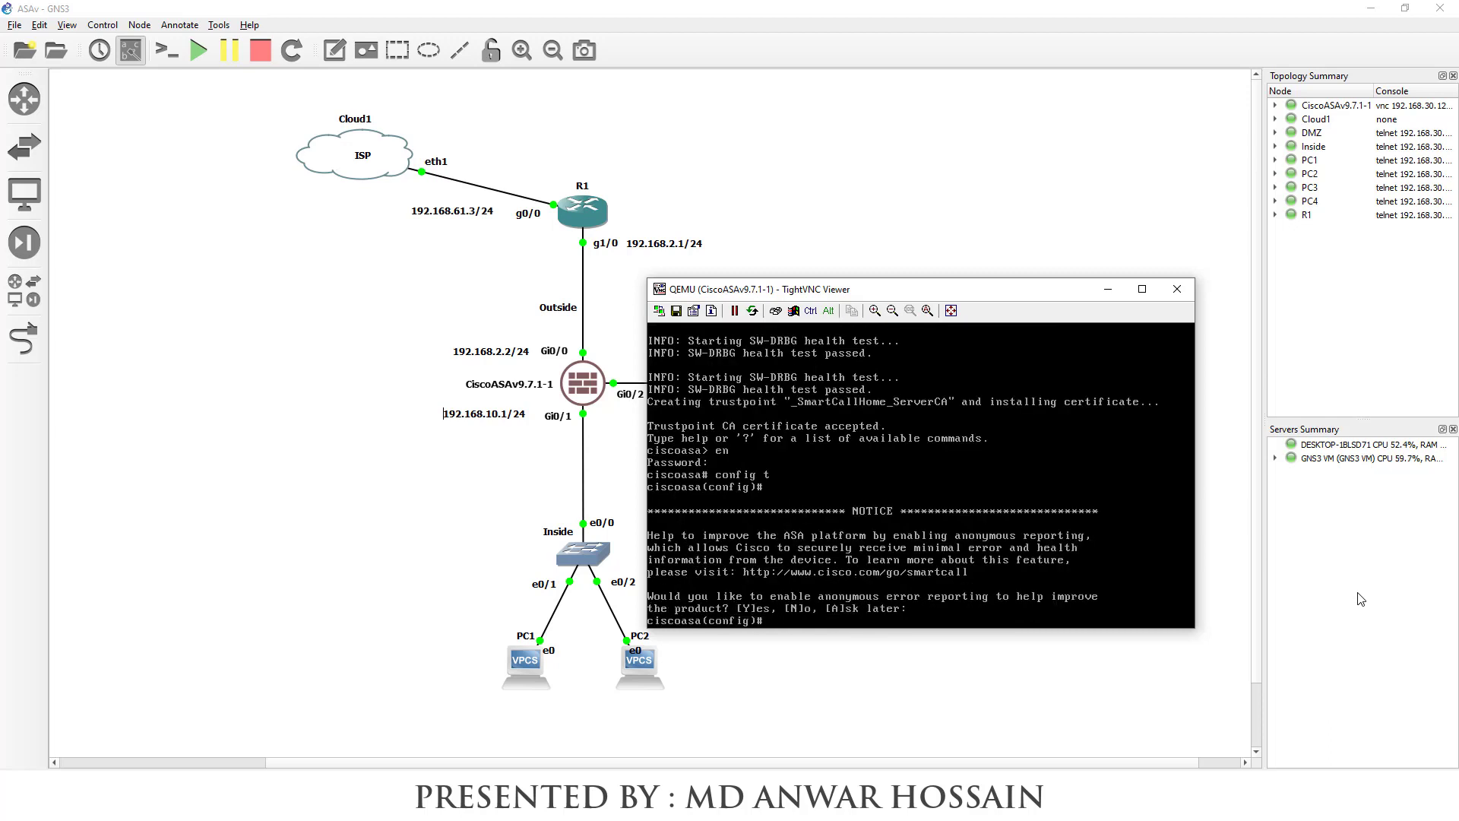
type("interface")
type("giga")
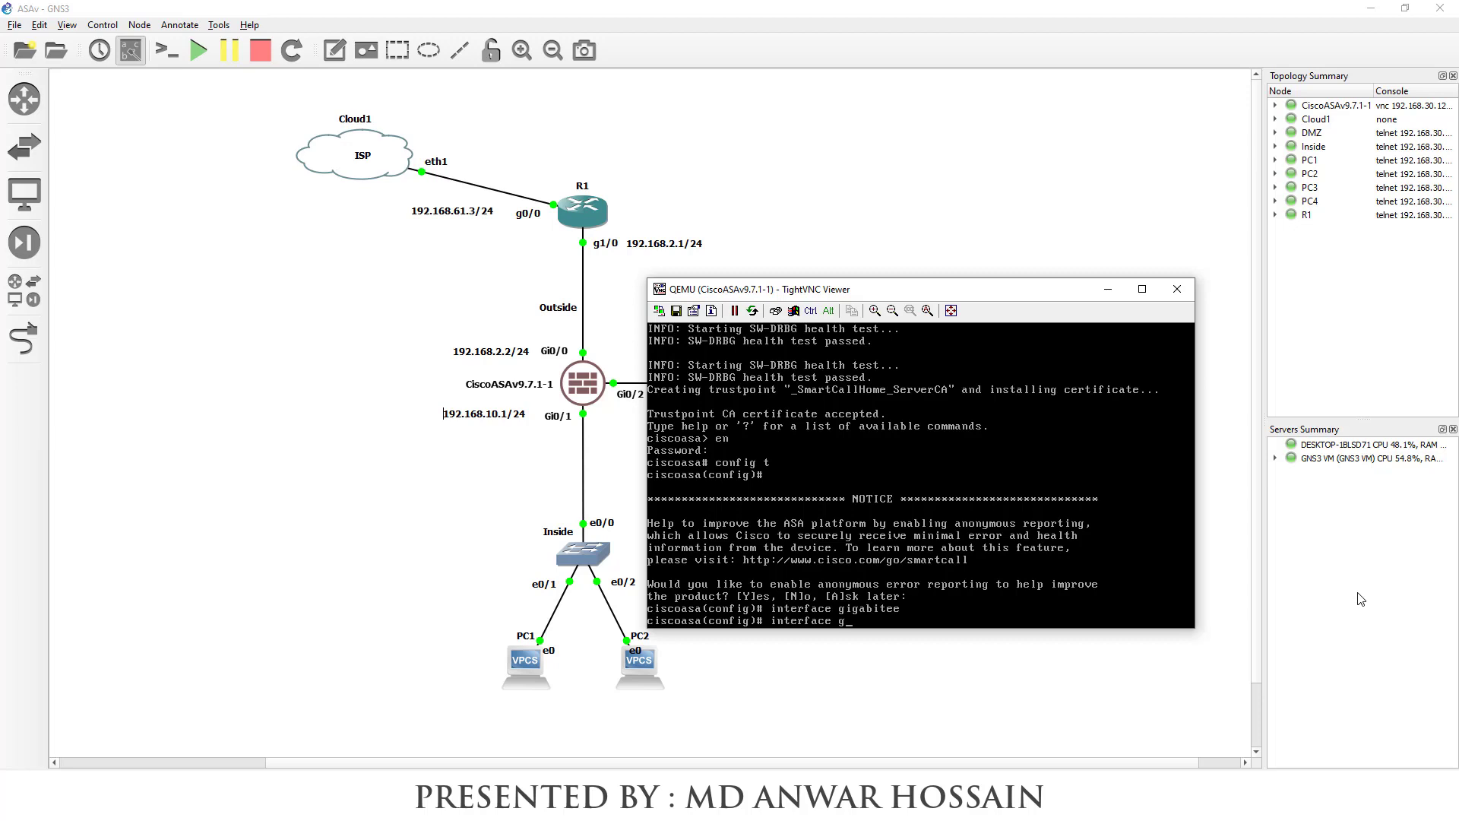
key("Tab")
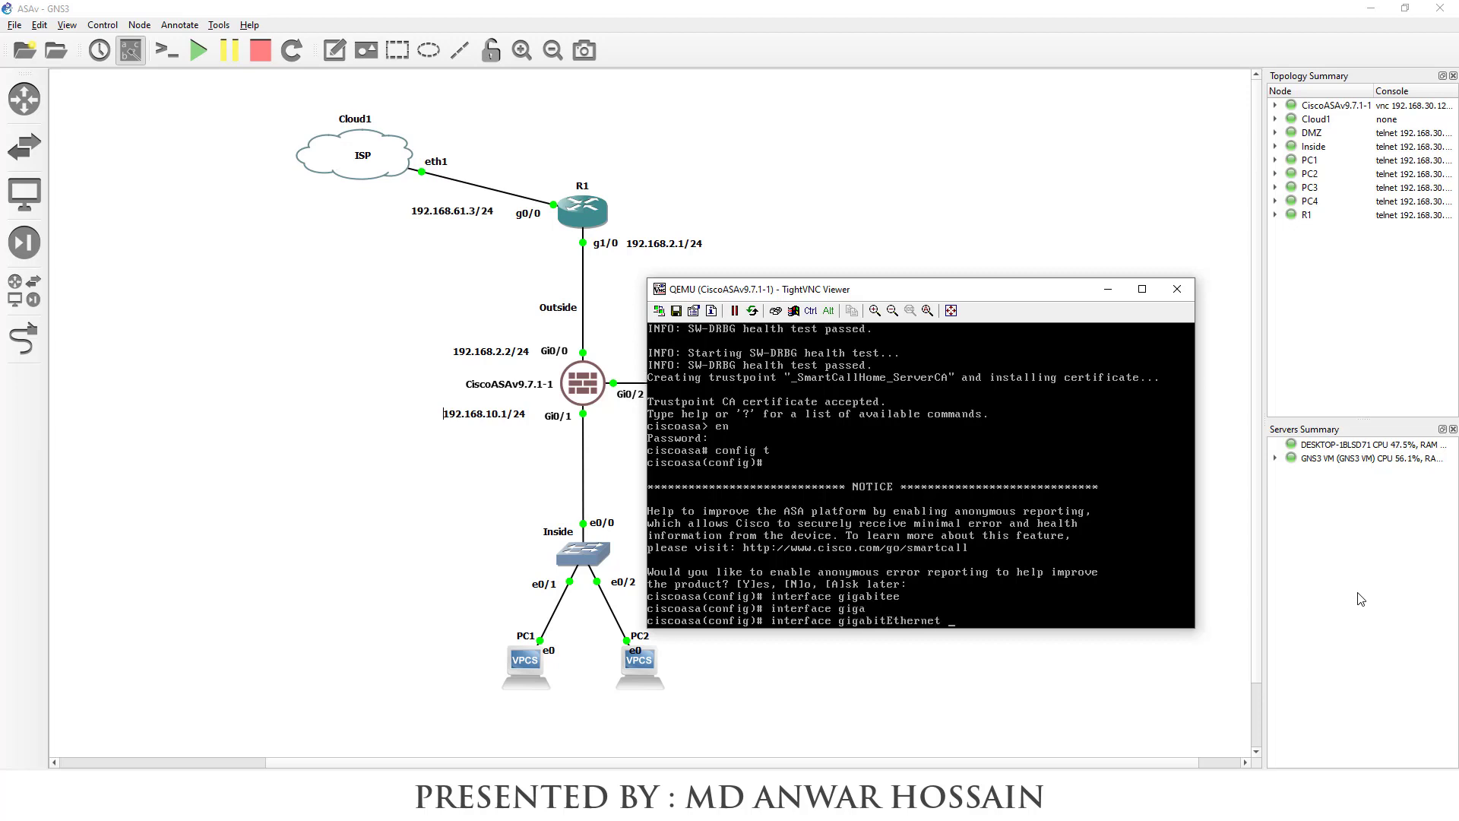
type("0/0")
key("Return")
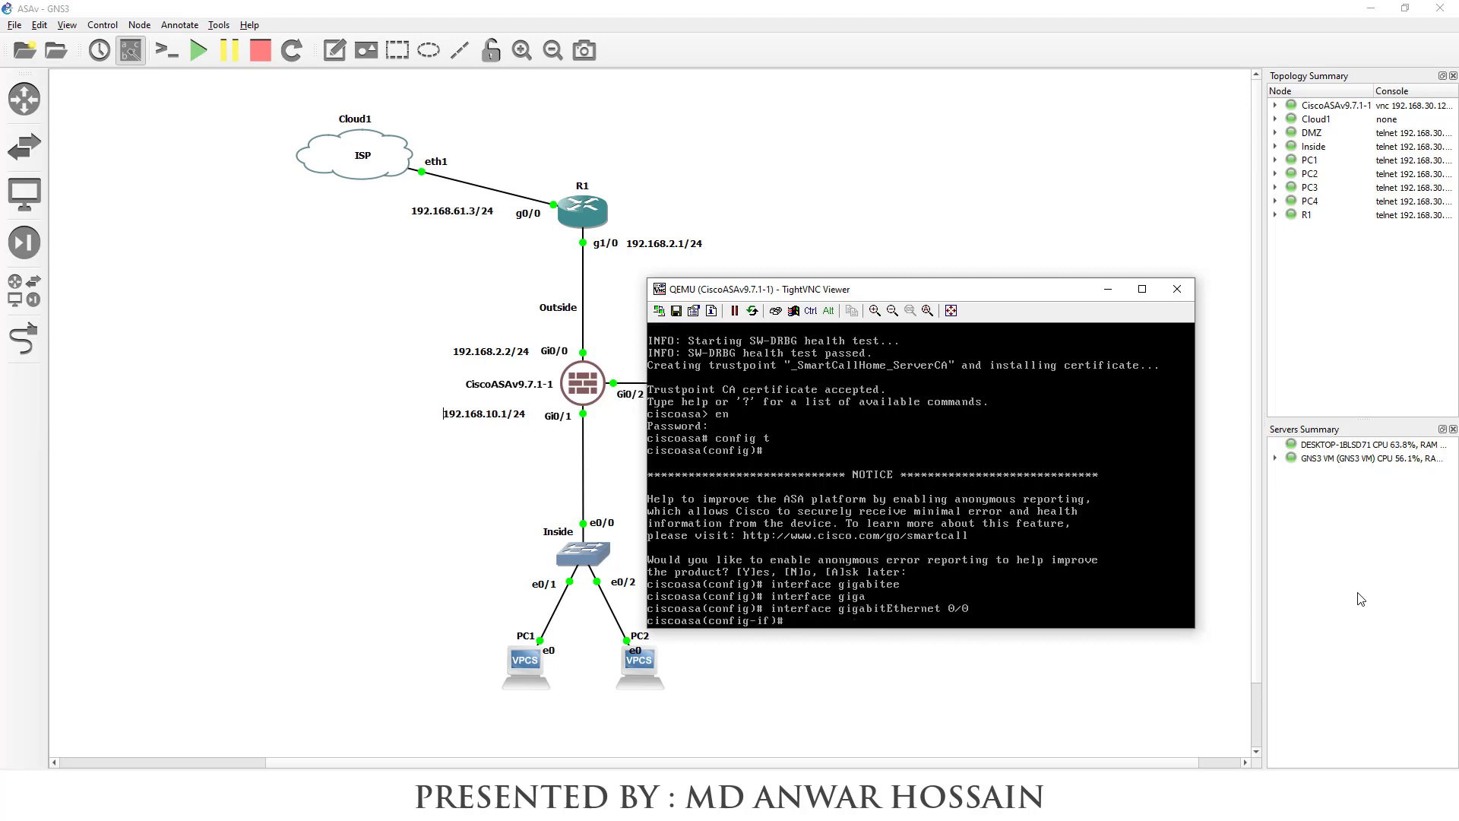
Name the interface outside, assign 192.168.2.2 255.255.255.0, enable it, and type the outside default route
type("nameif outside")
key("Return")
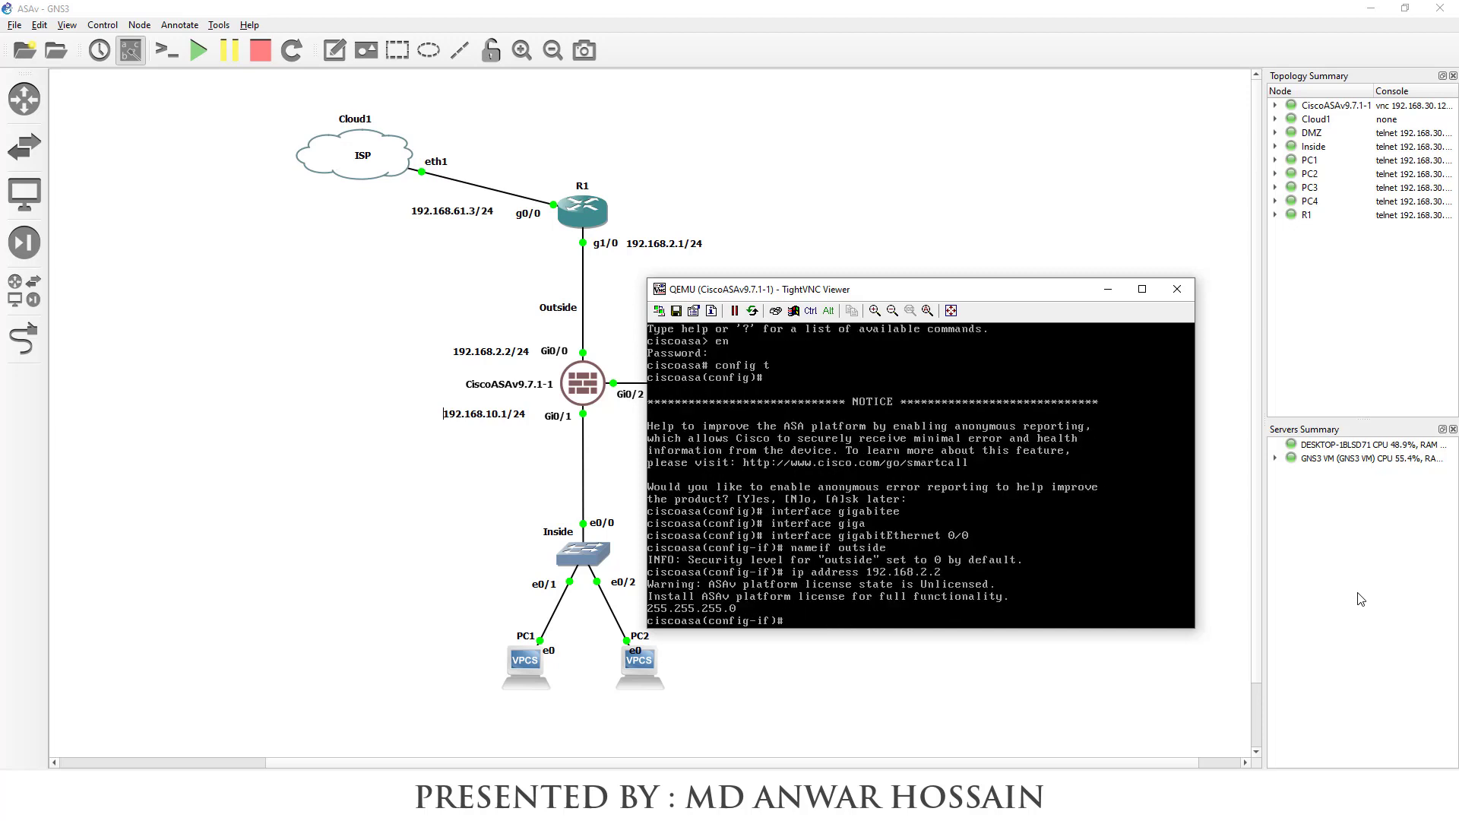
type("ip addres 192.168.2.2 255.255.255.0")
key("Return")
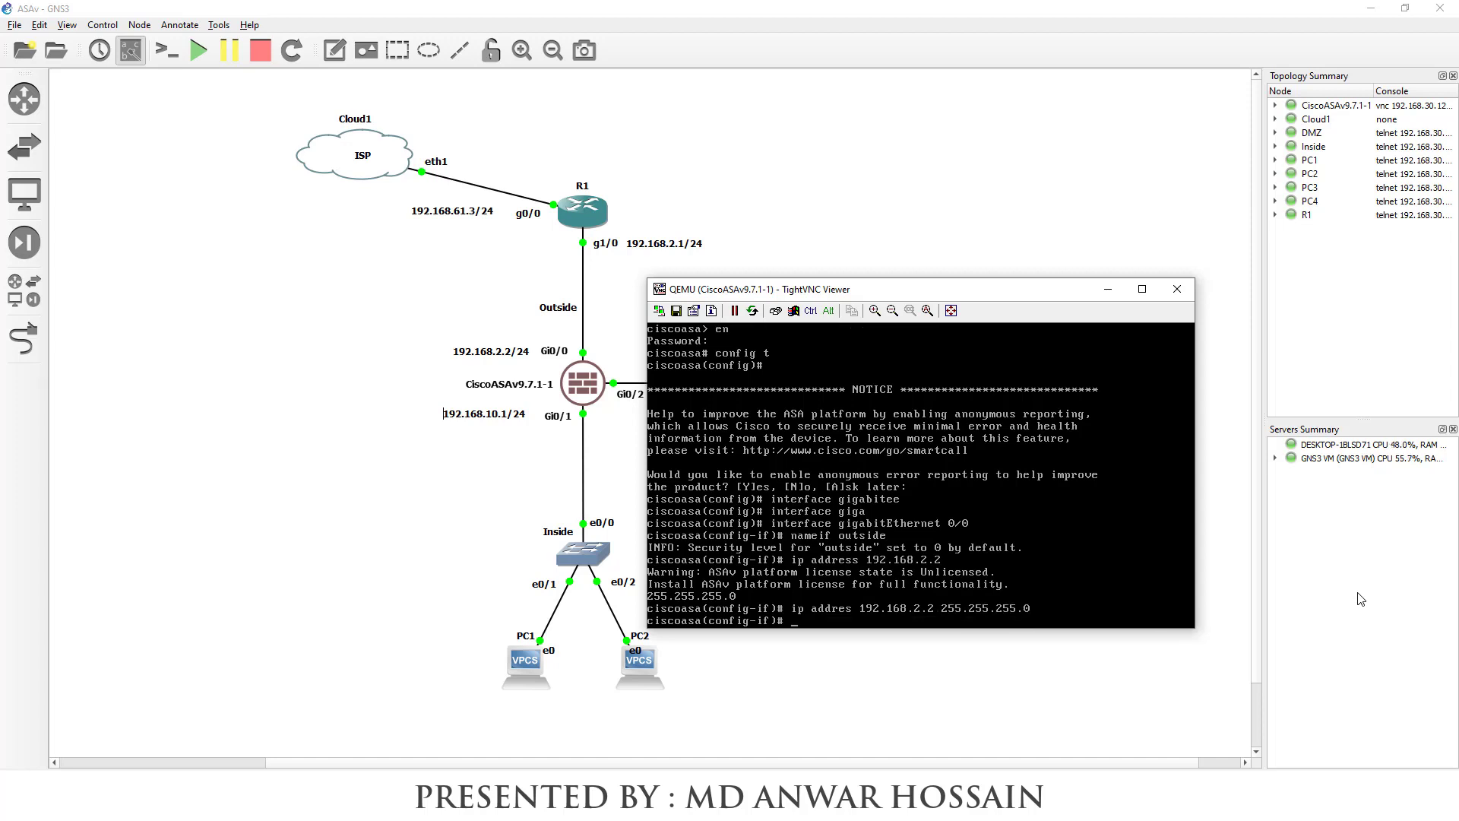
type("no shut")
key("Return")
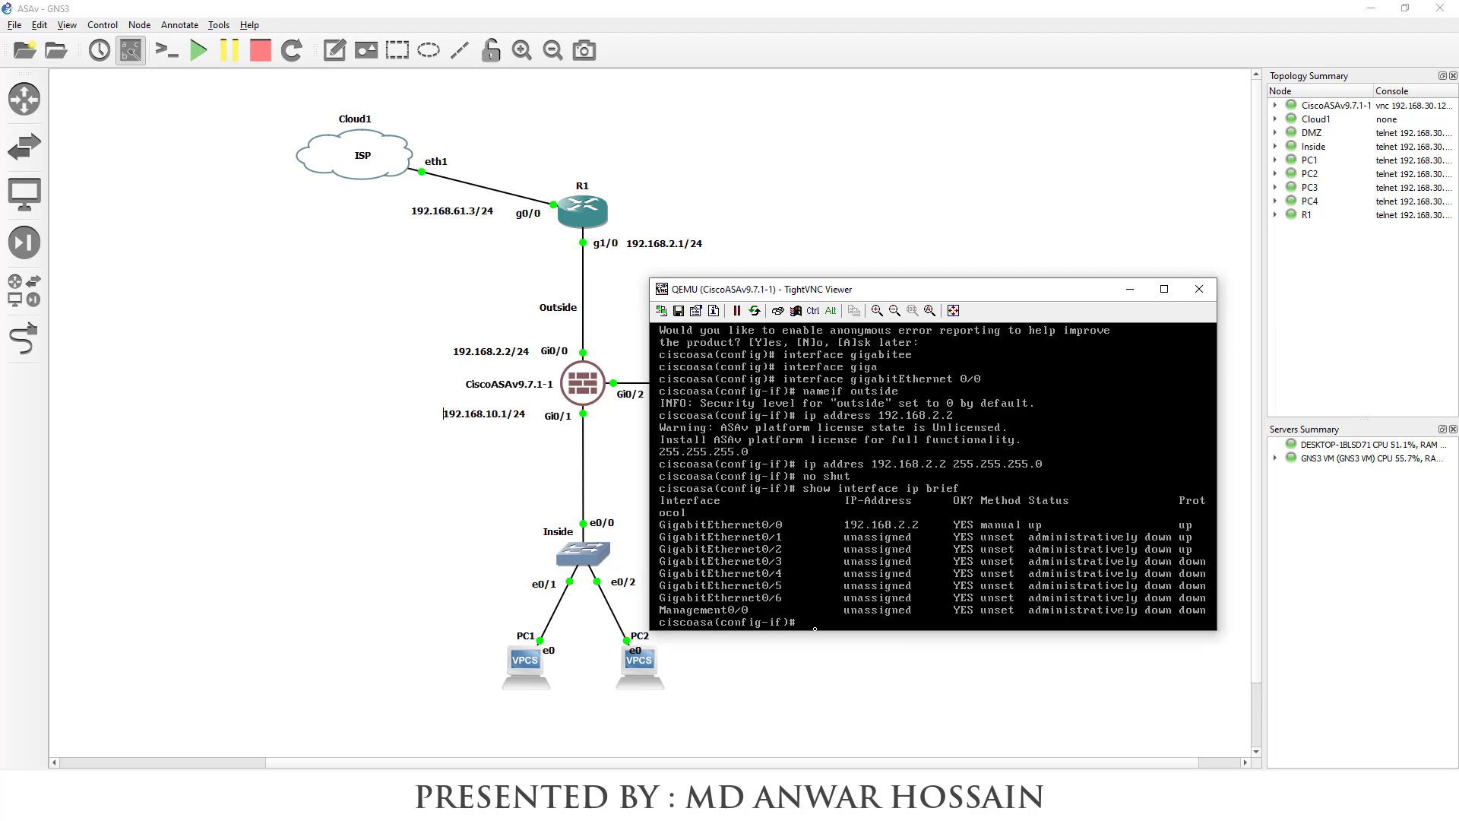
type("route outside 0.0.0.0 0.0.0.0 192.168.2.1")
Add the ASA's outside default route via 192.168.2.1 and save the configuration
key("Return")
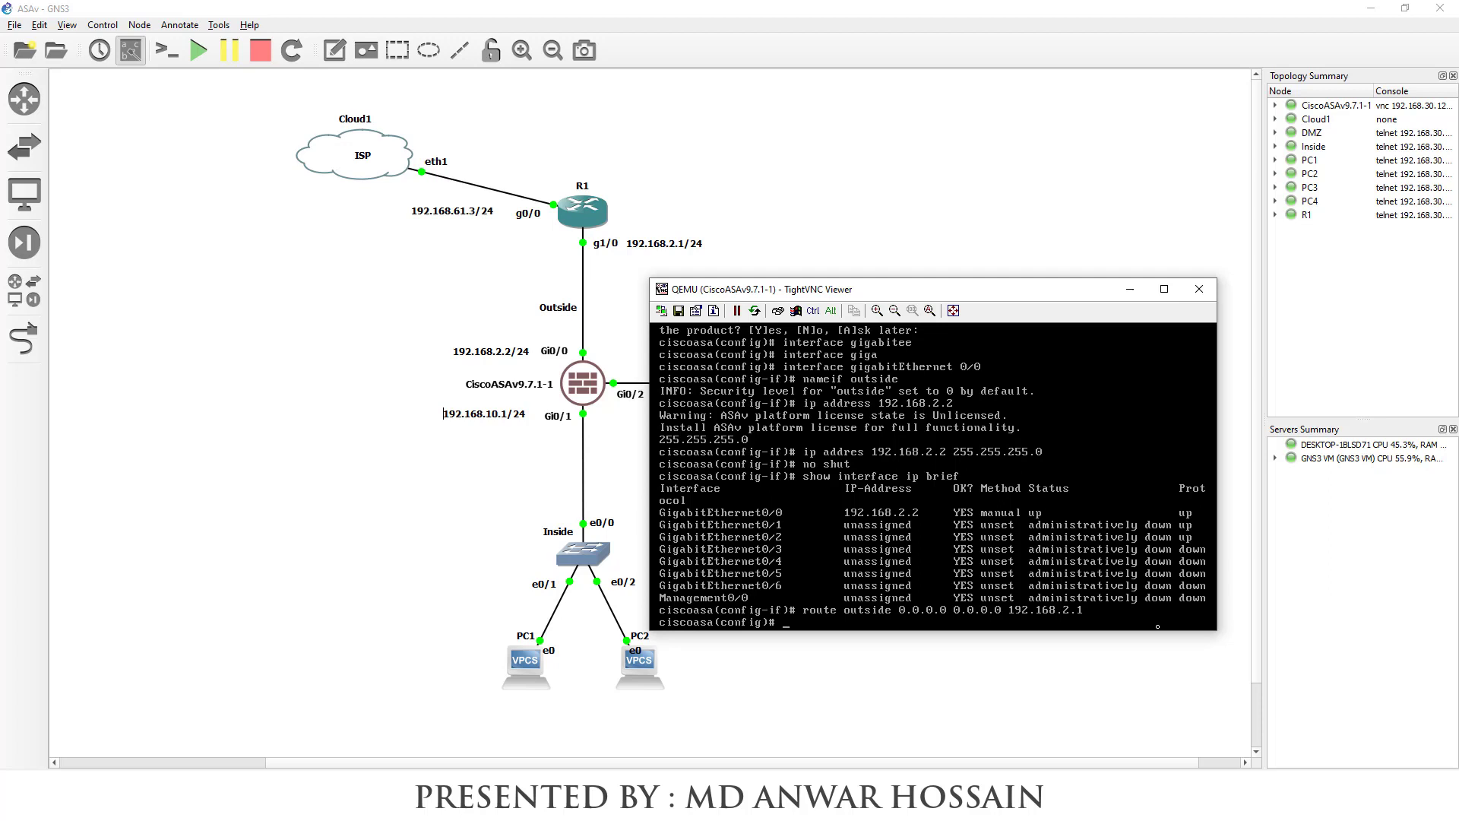
type("end")
key("Return")
type("wrr")
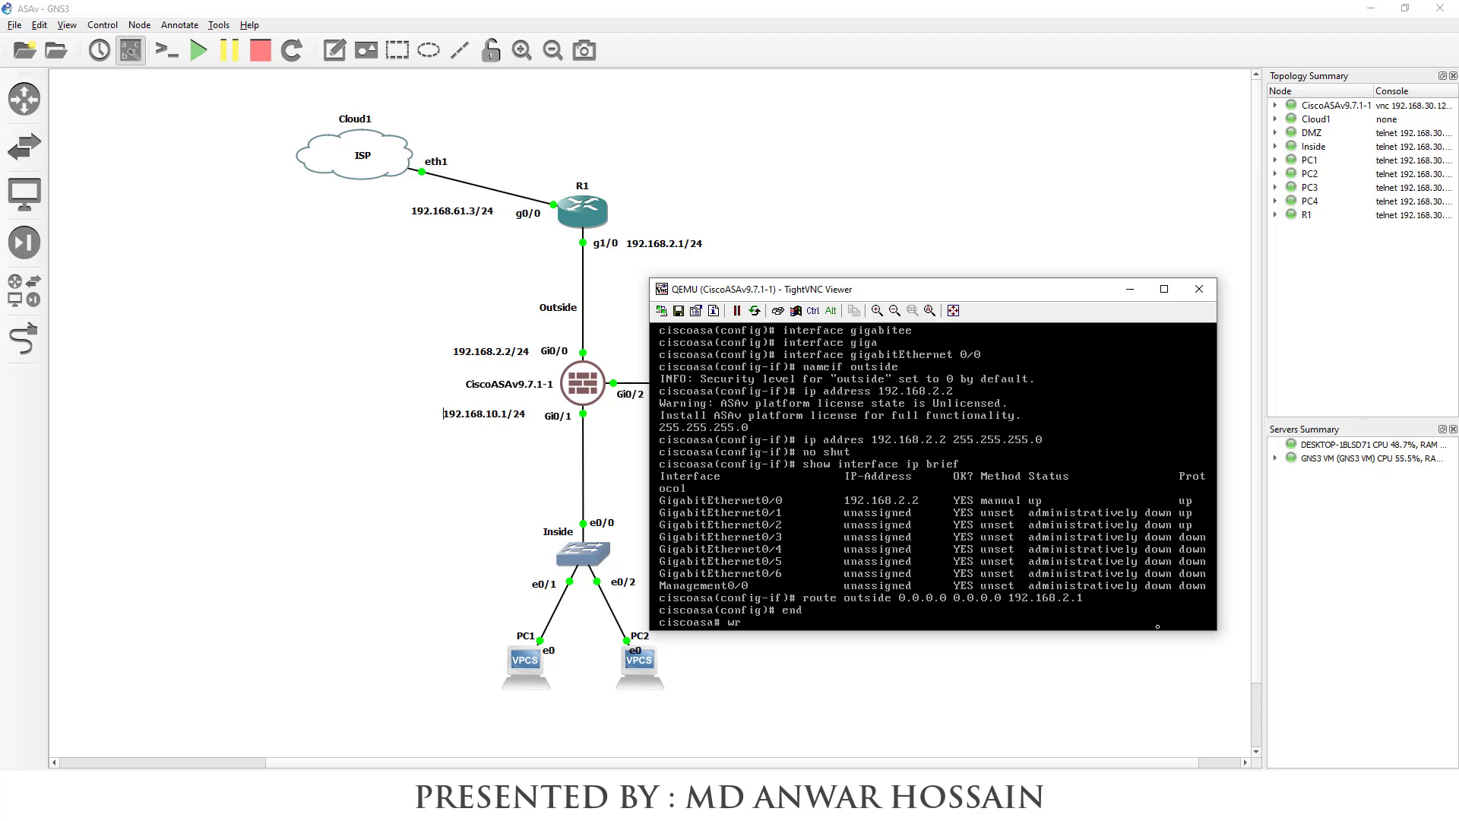
key("Return")
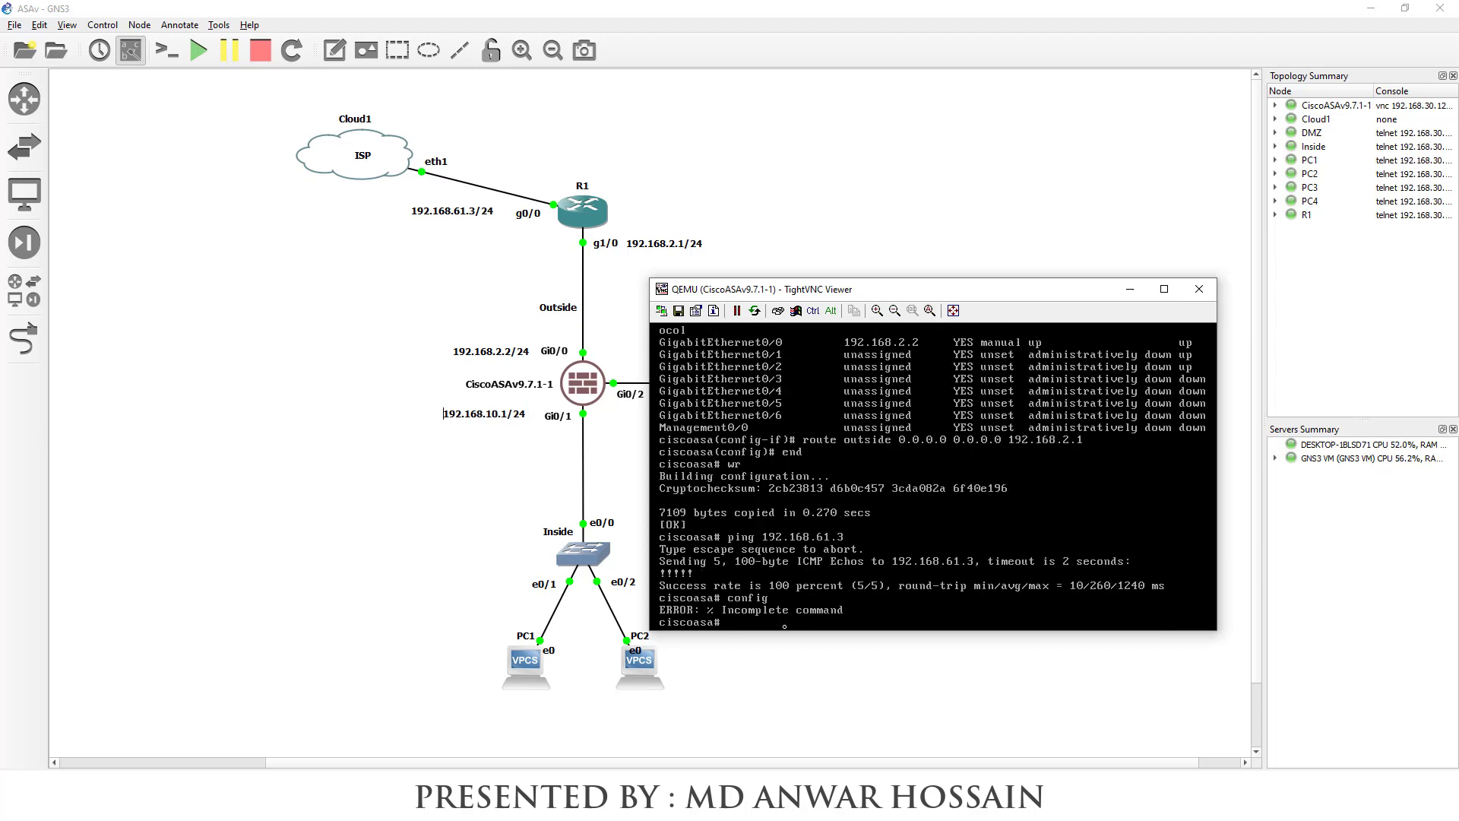
Enable the ASA's HTTP server and allow management from 0.0.0.0 0.0.0.0 on outside
type("config t")
key("Return")
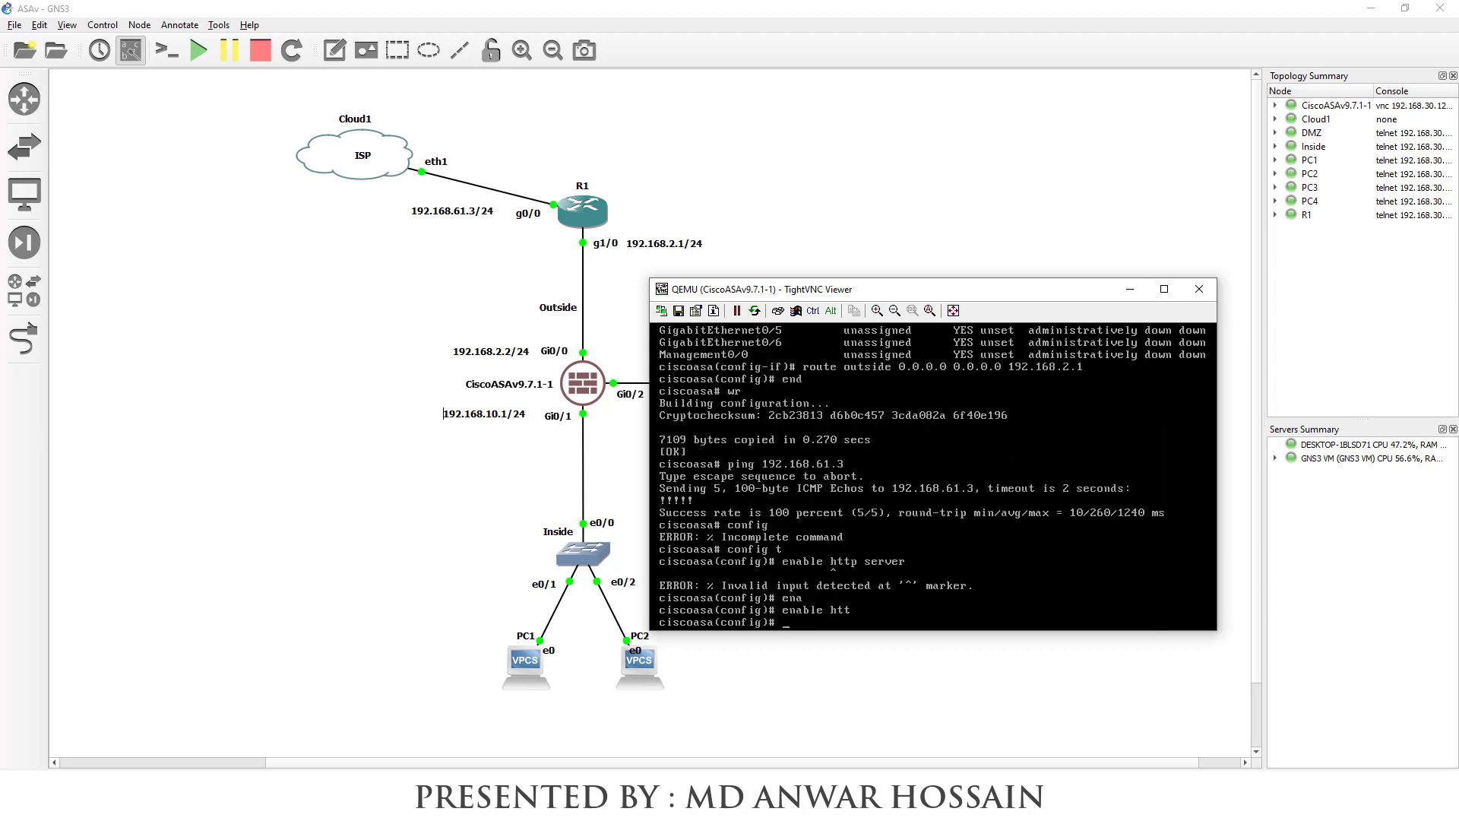
type("http server enable")
key("Return")
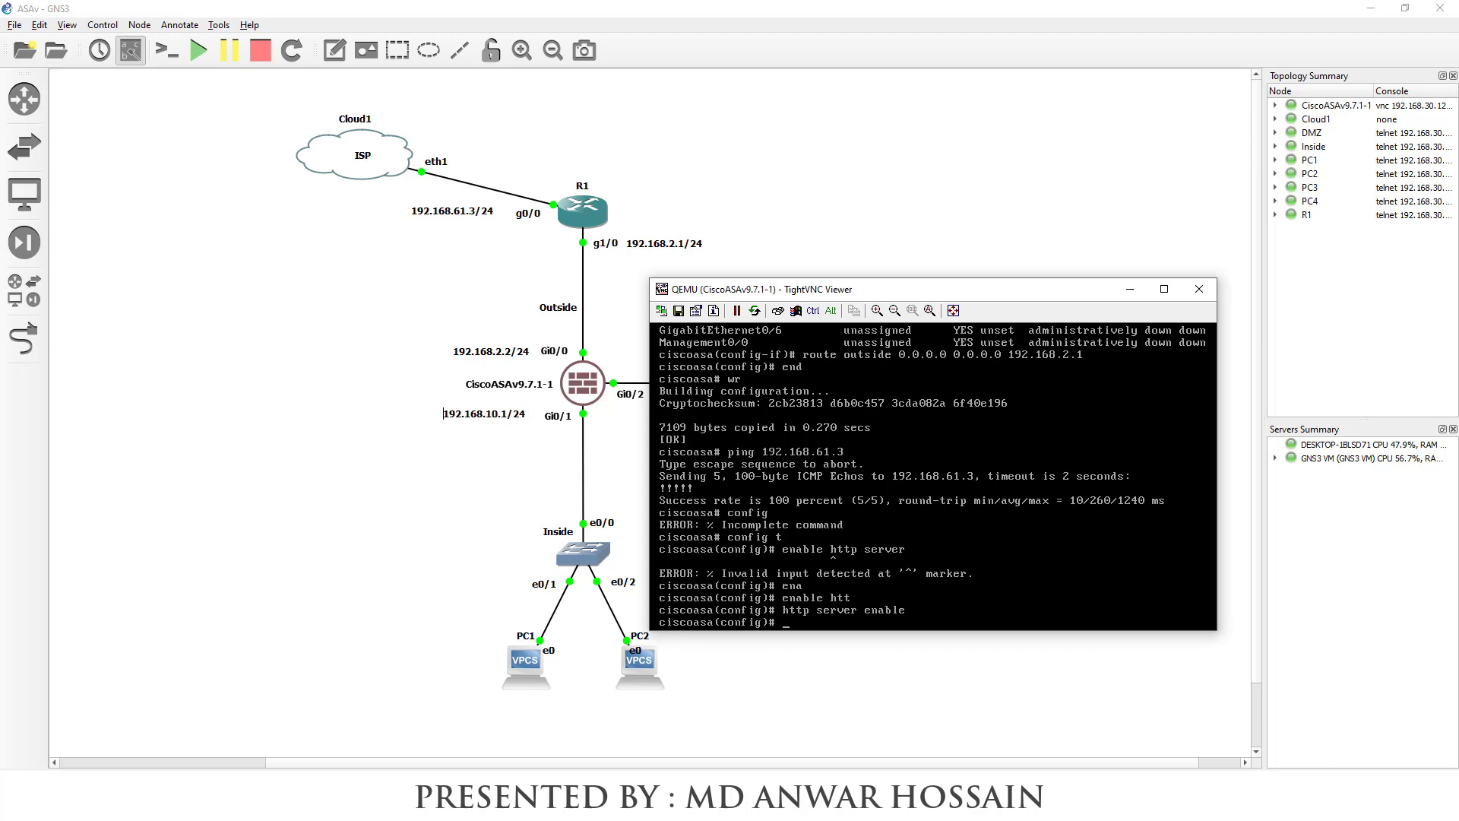
type("http 0.0.0.0 0.0.0.0 outside")
key("Return")
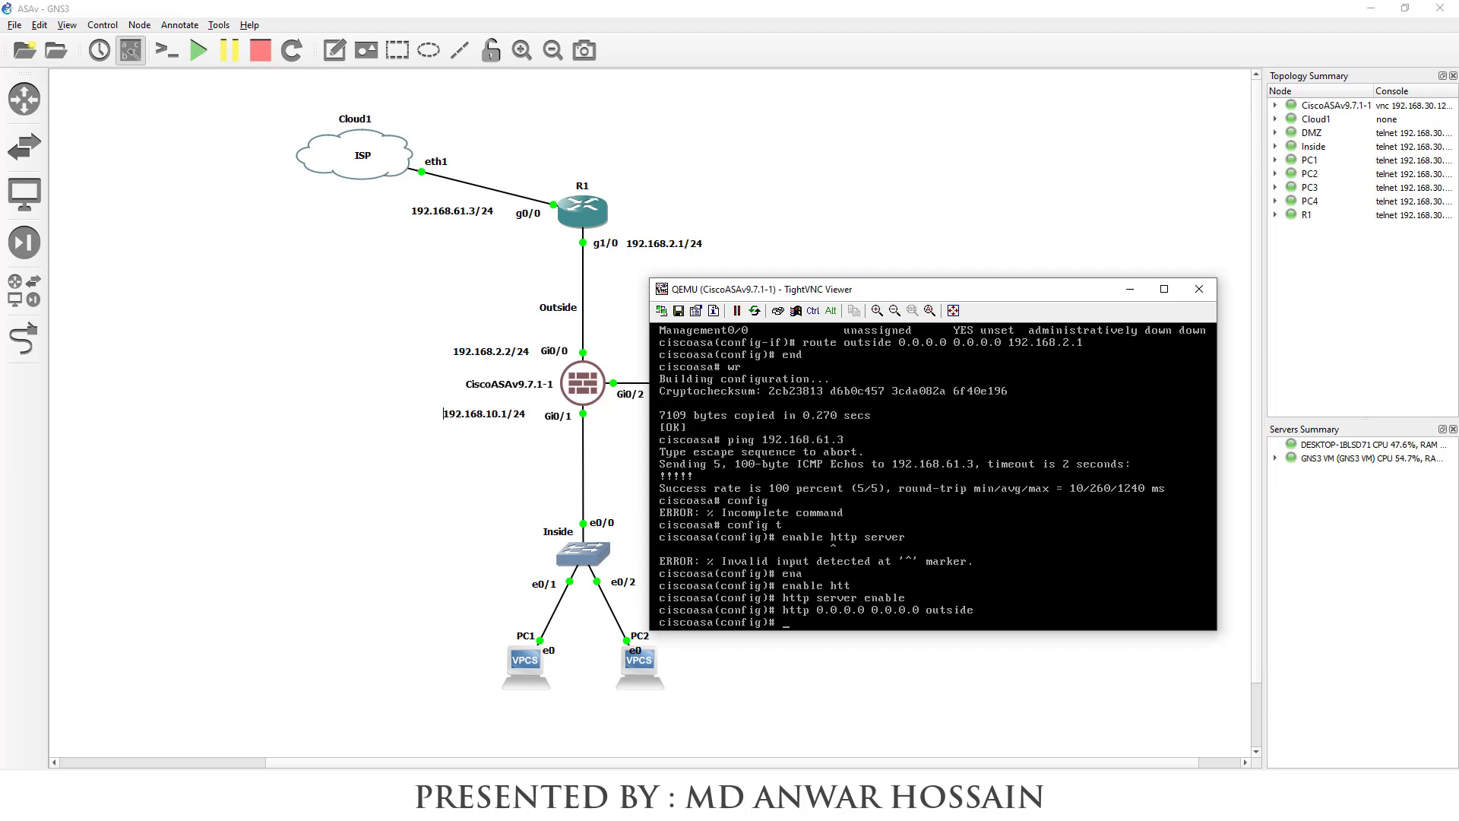
Create user admin with privilege 15 and a password, then save the configuration
type("username admin pri")
key("Tab")
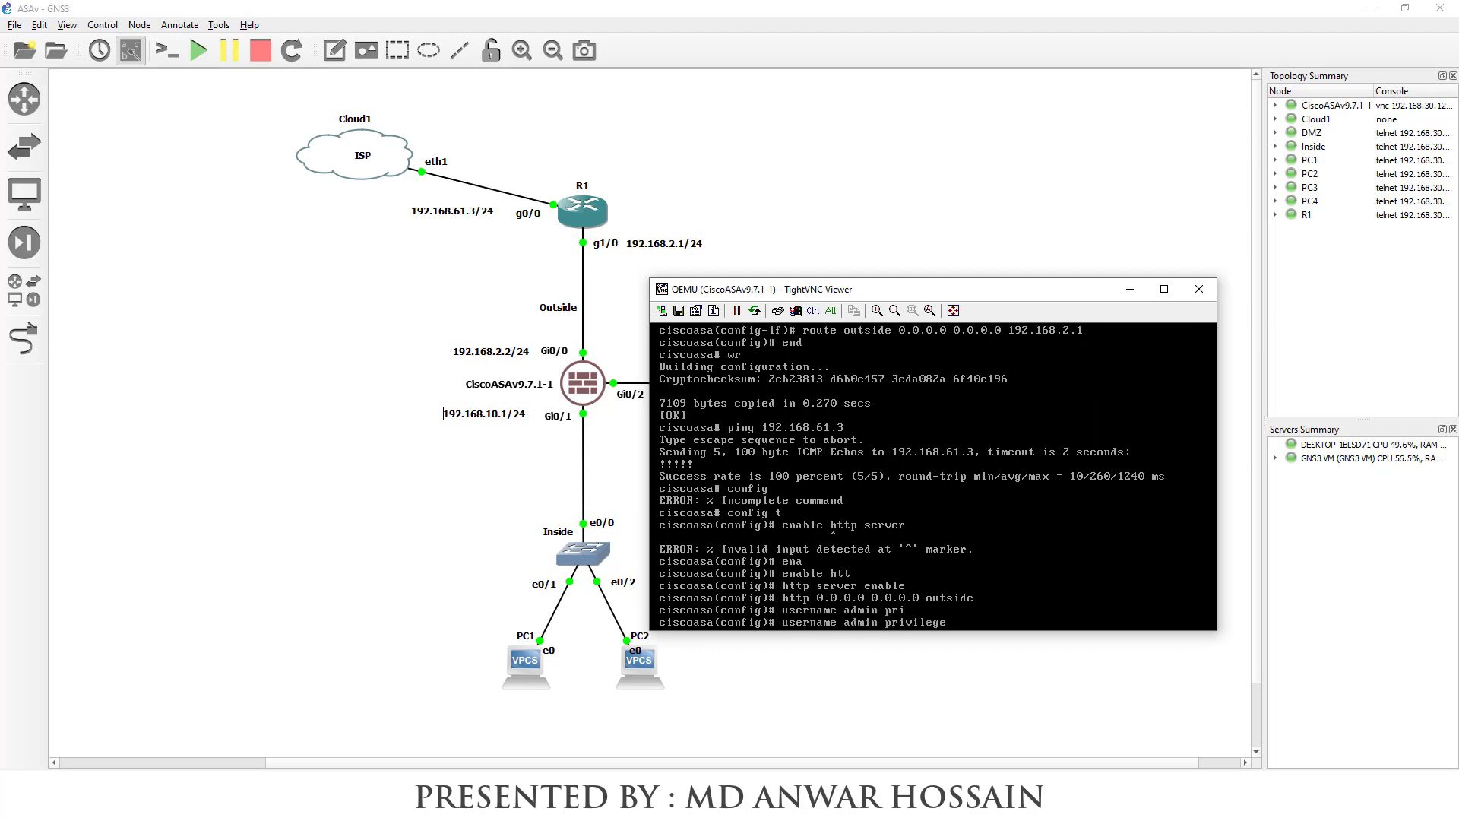
type("15")
key("Return")
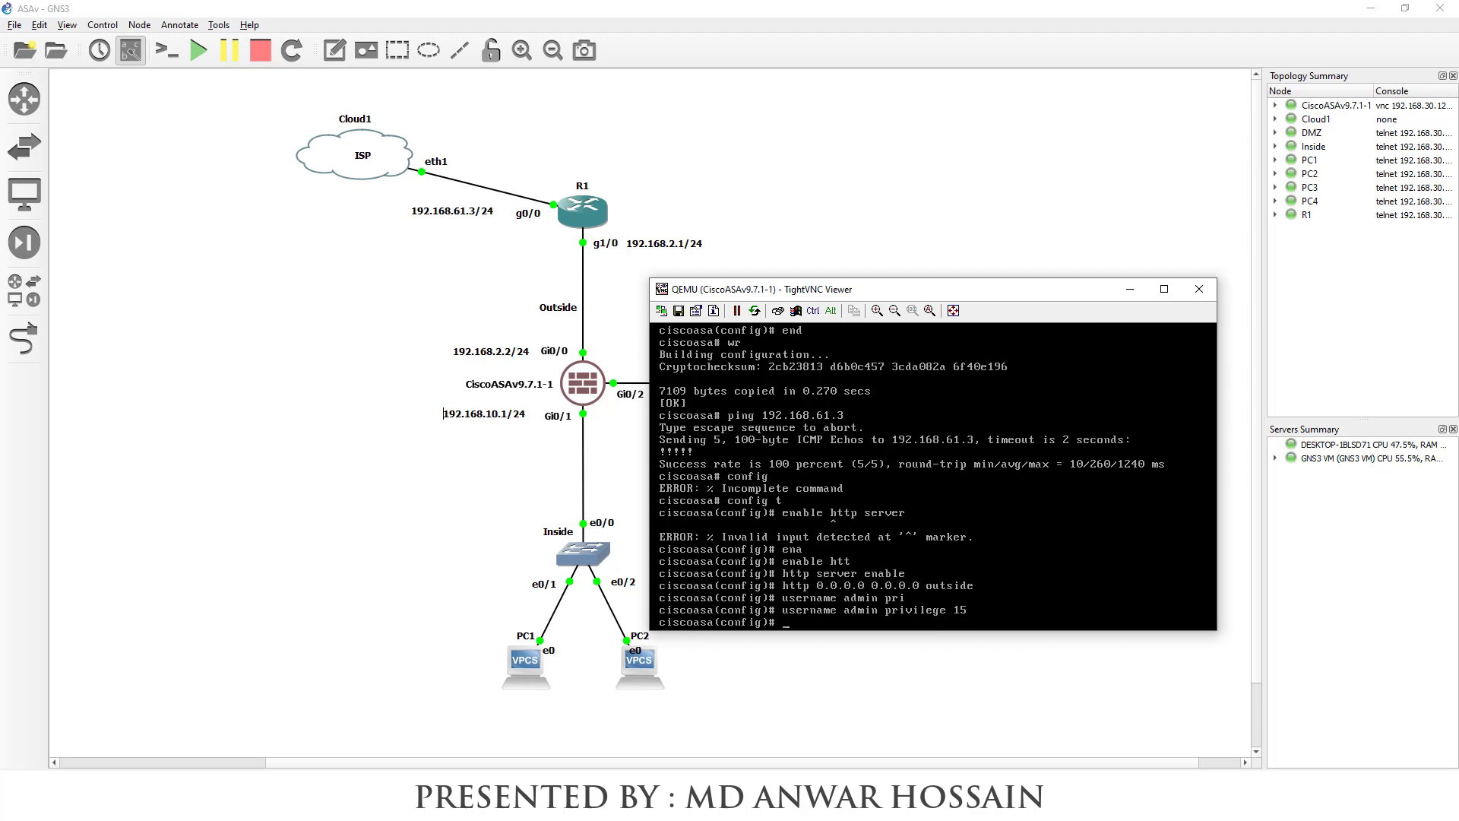
type("username admin password 1234")
key("Return")
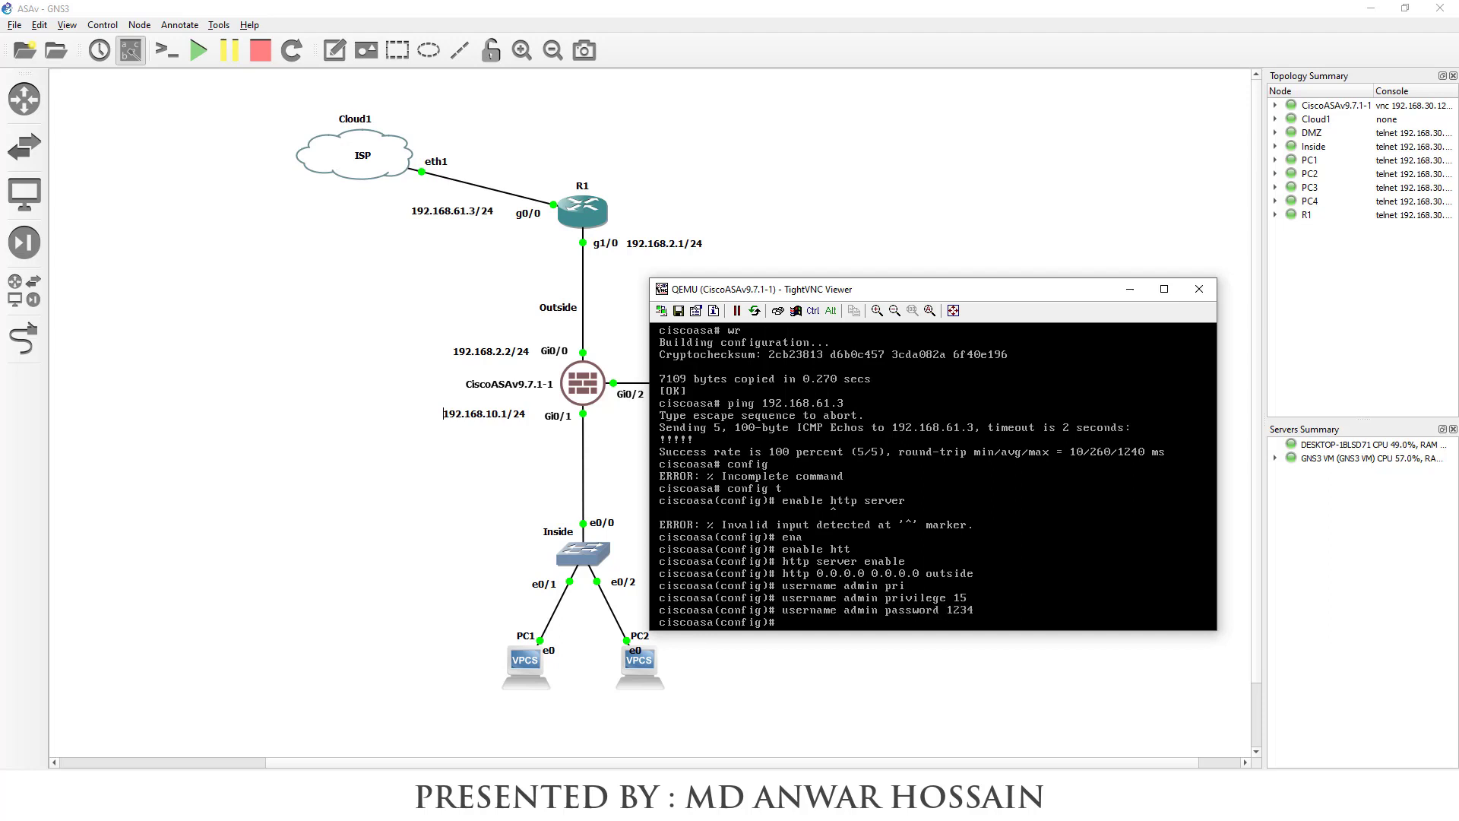
type("end")
key("Return")
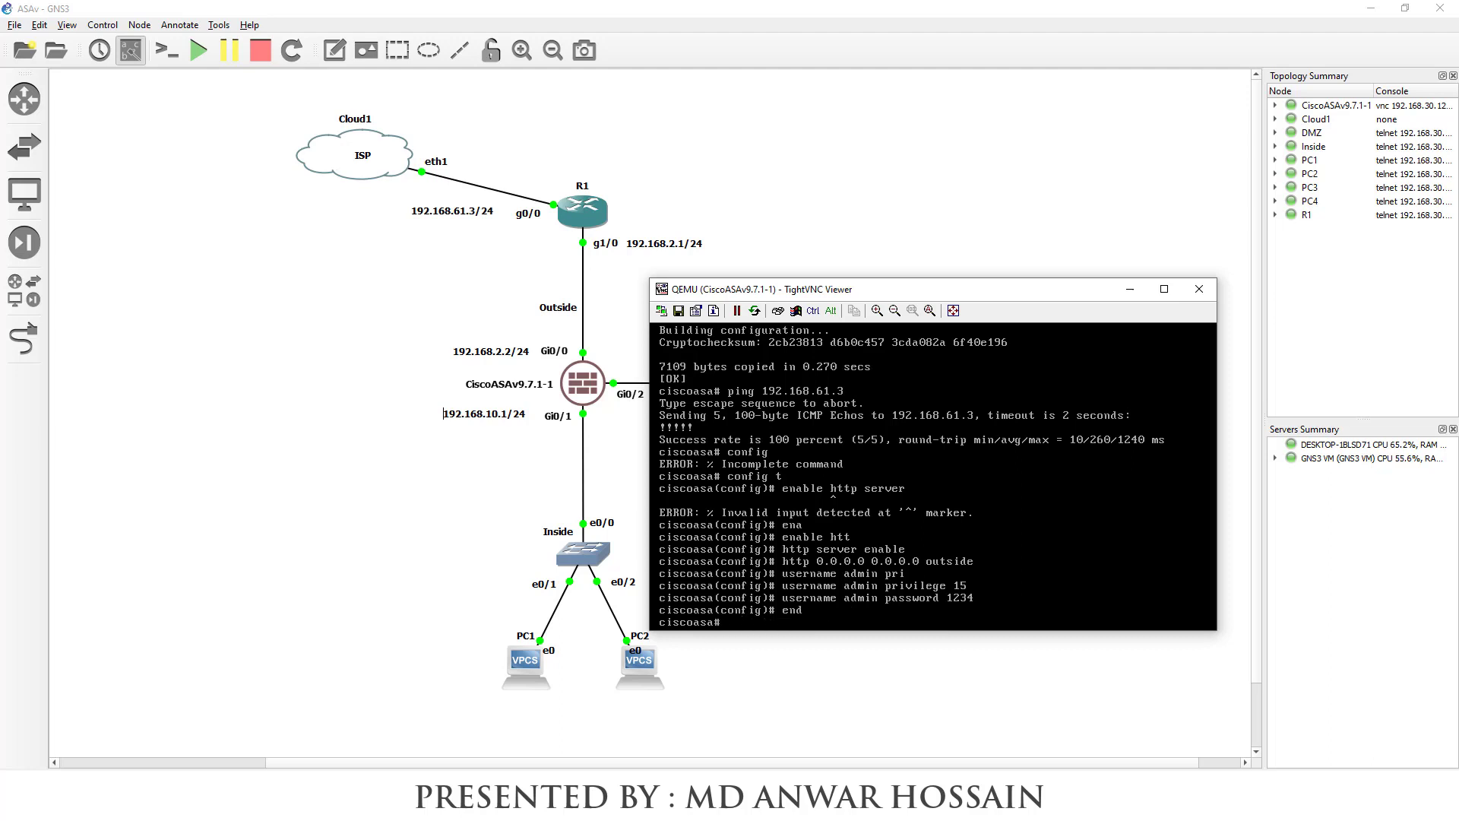
type("wr")
key("Return")
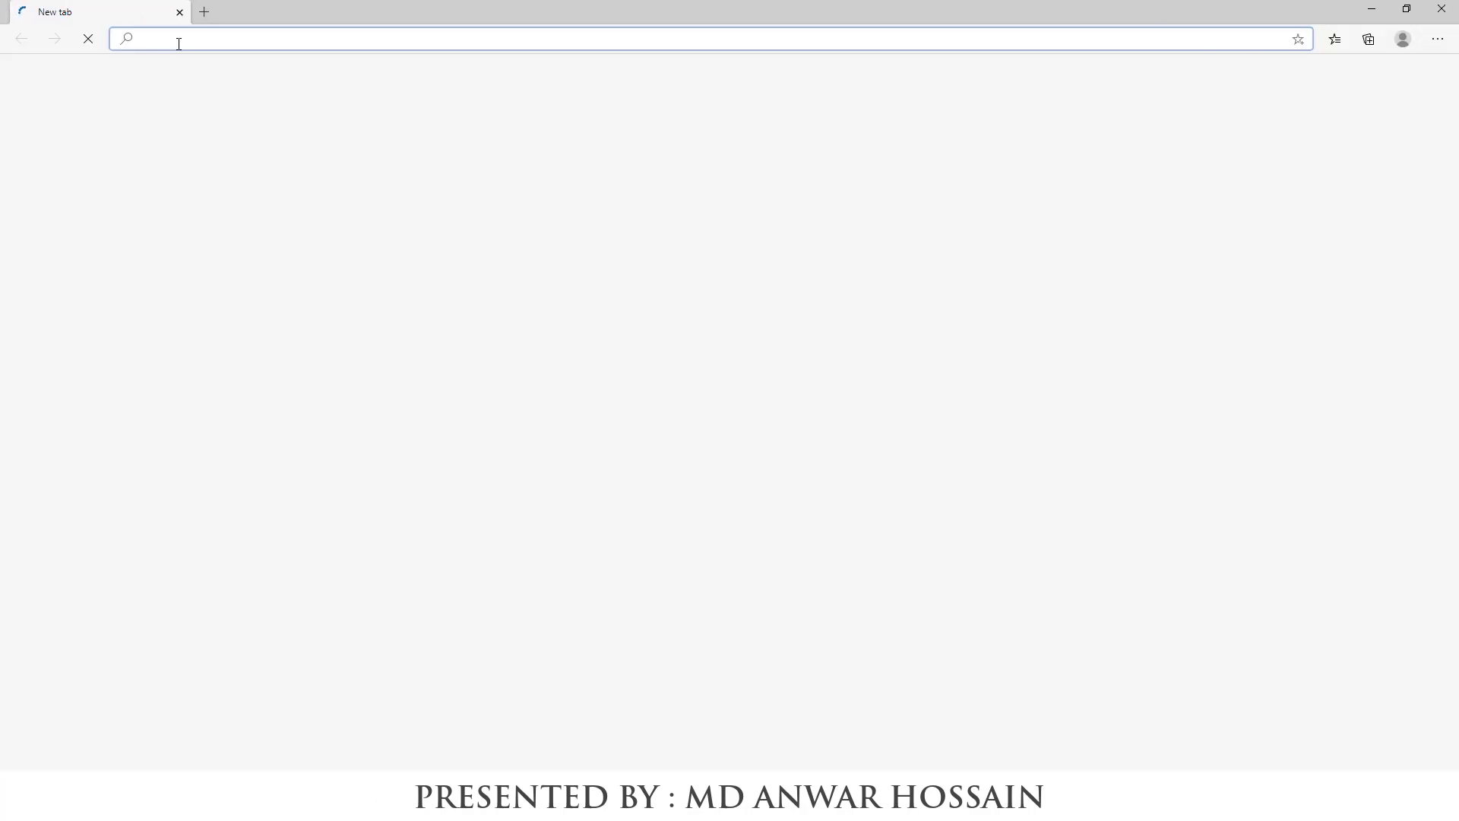
type("https")
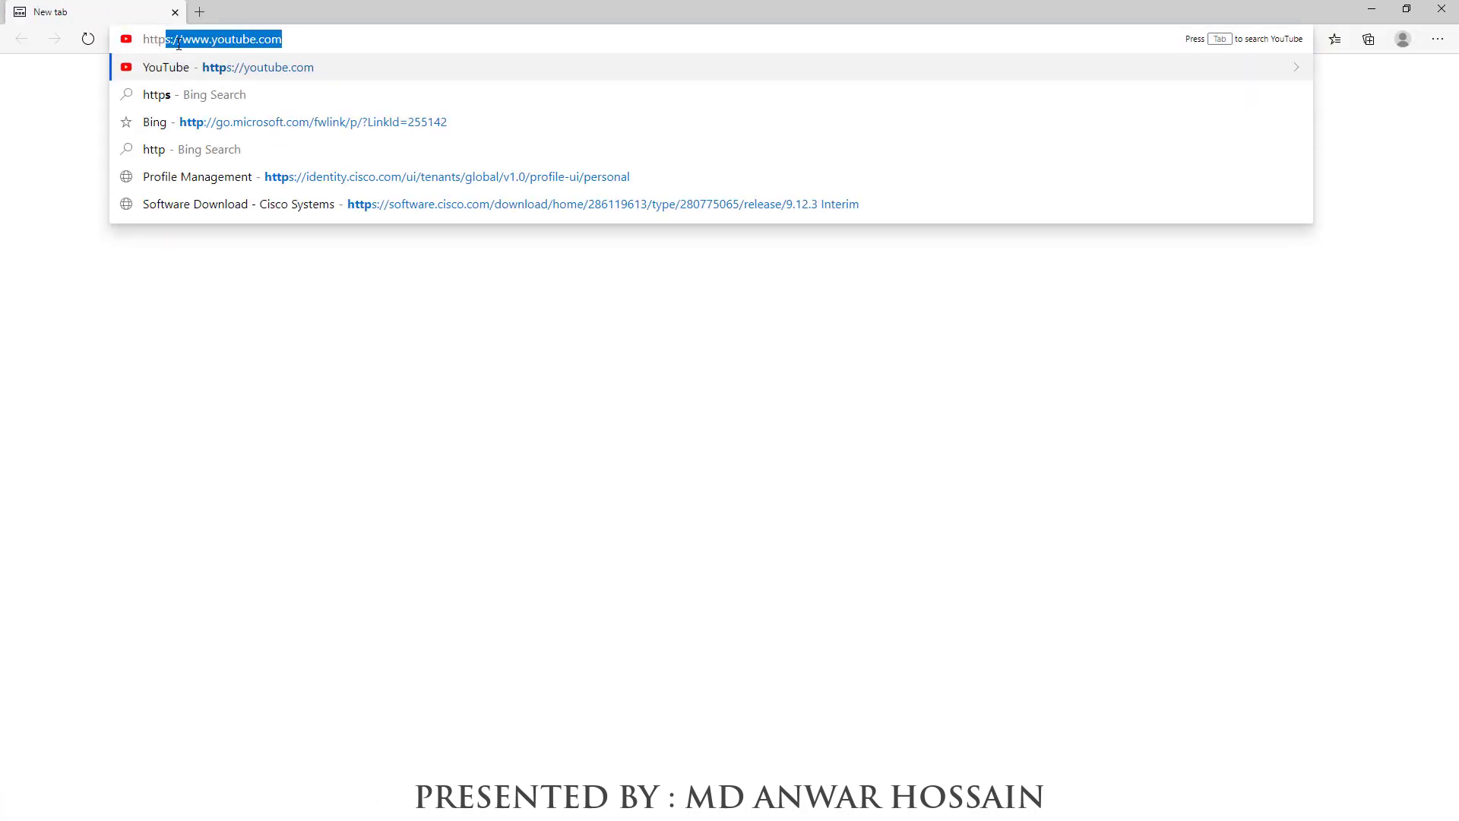
type("://")
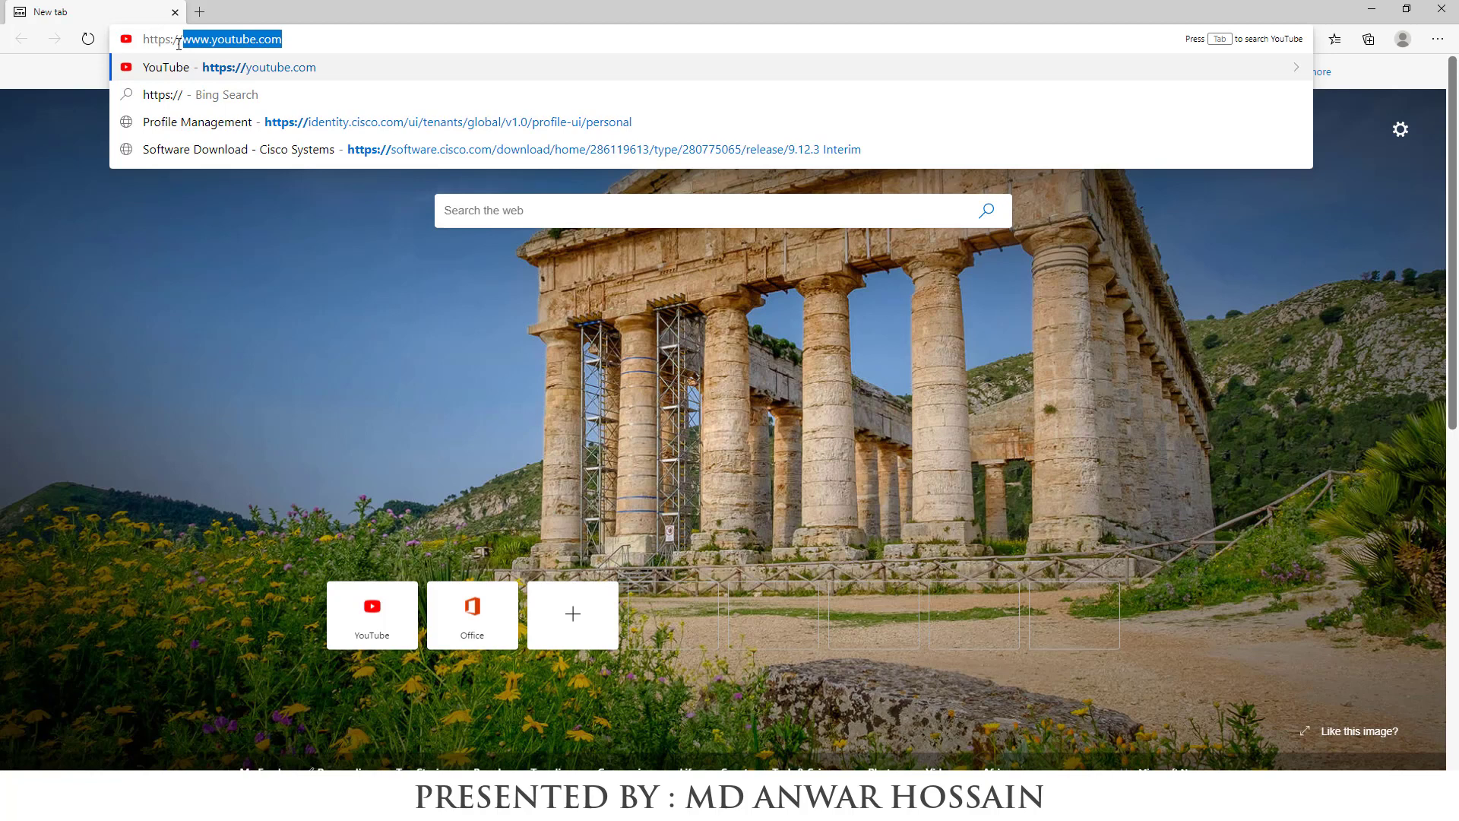
type("192.168.2")
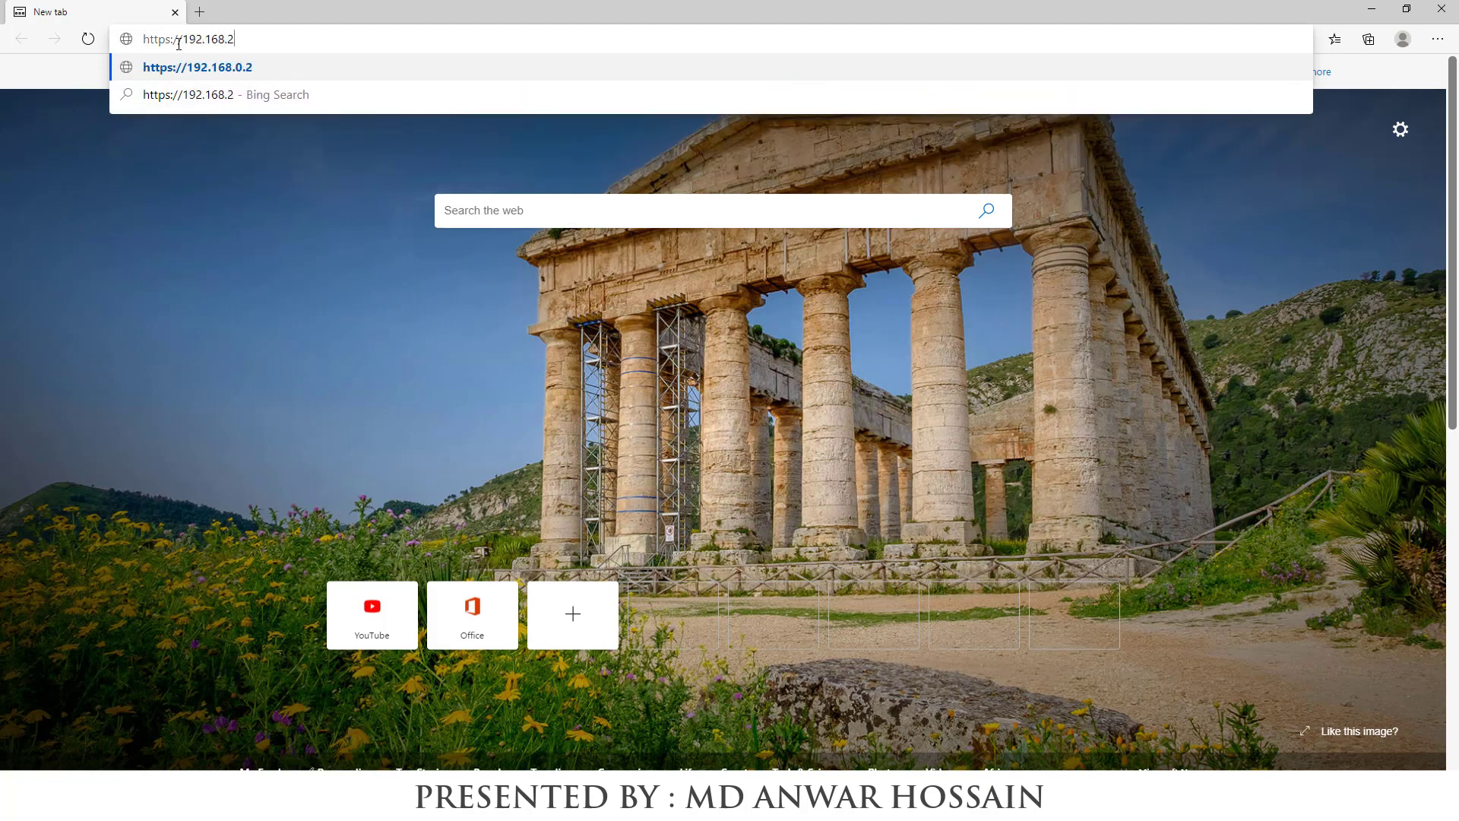
type(".2")
key("Return")
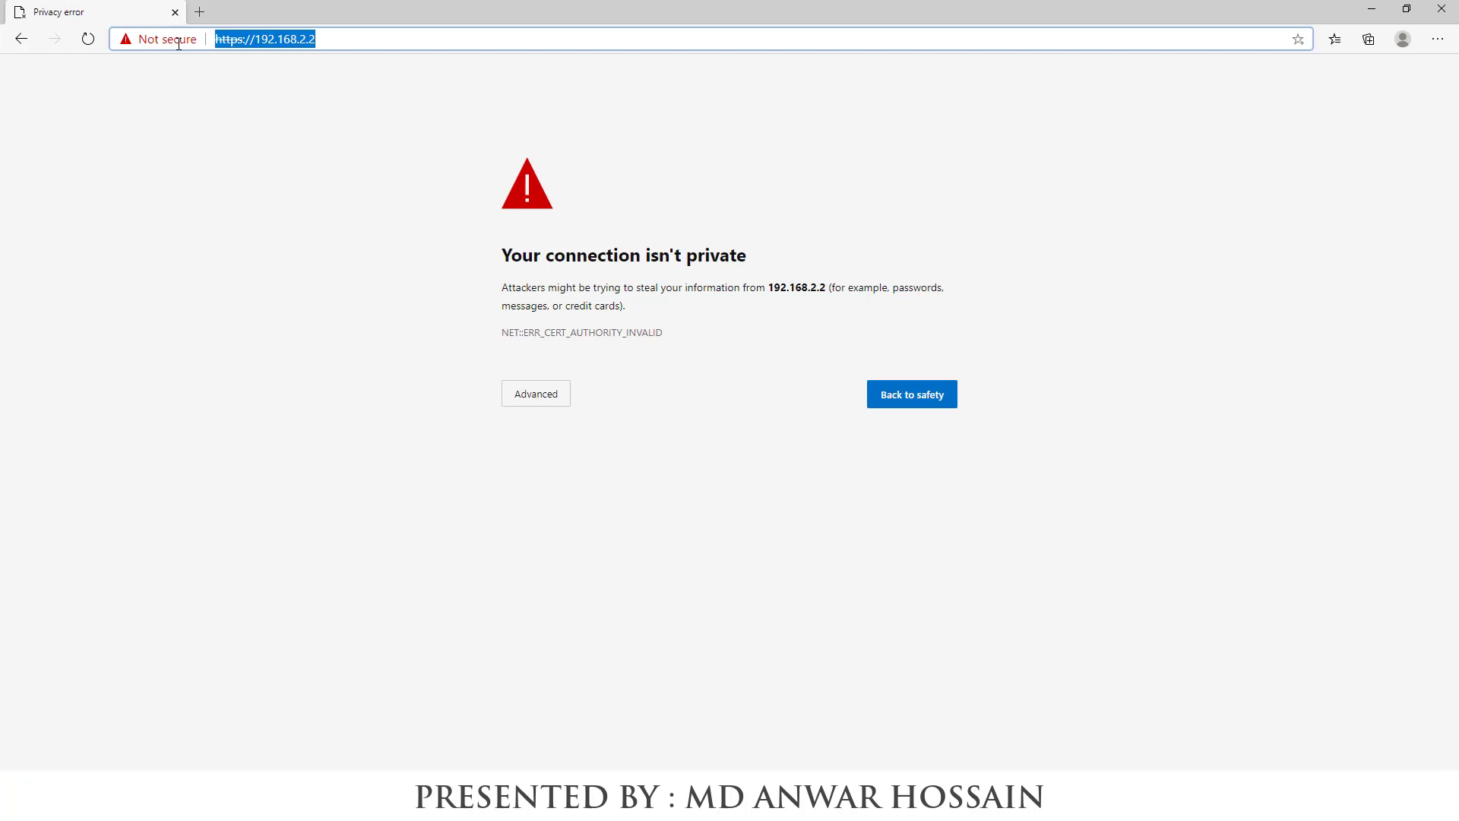
left_click(239, 251)
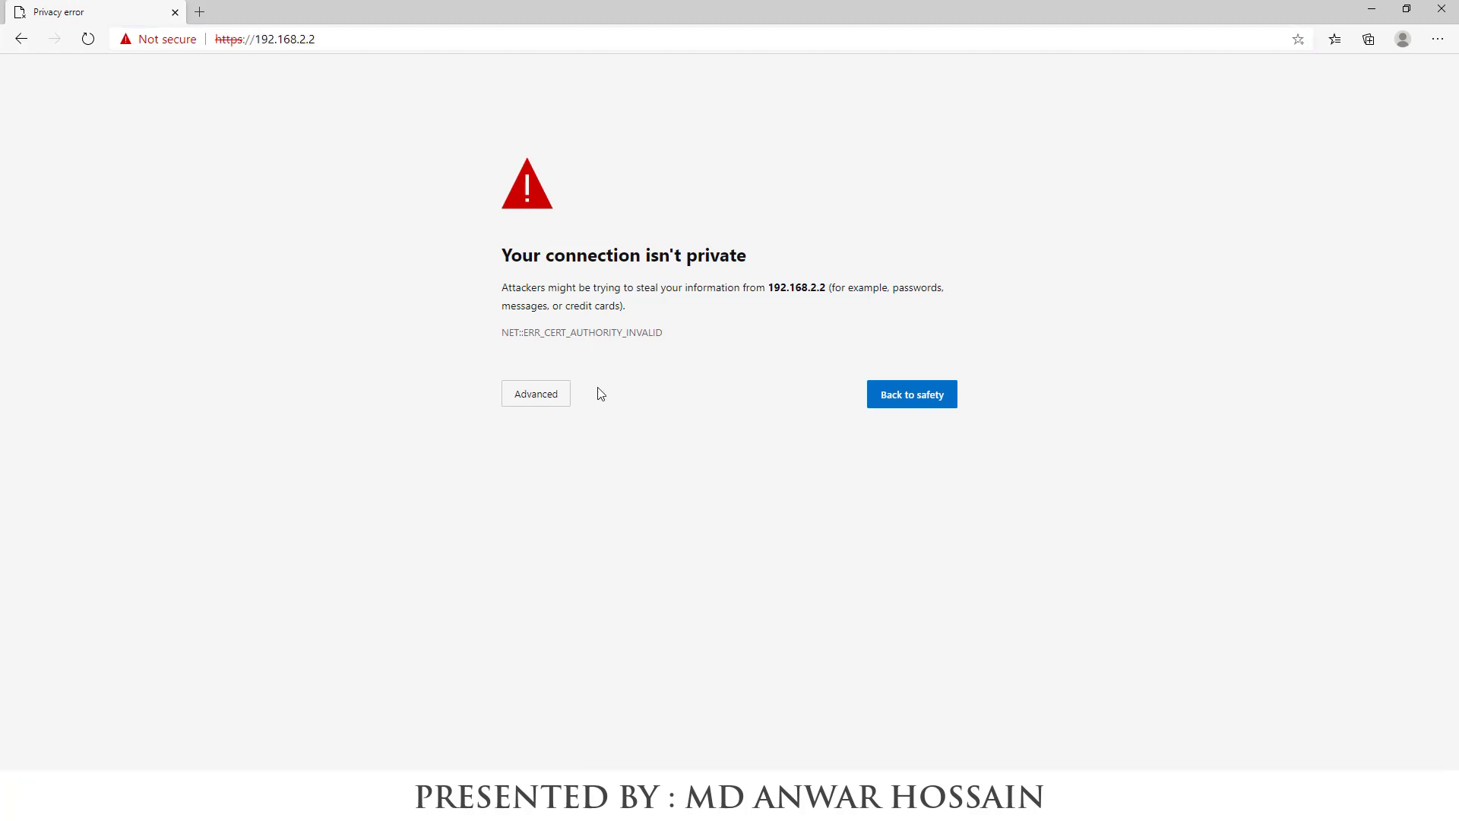
Bypass the certificate warning for 192.168.2.2, then sign in with the ASA login to download the ASDM Launcher
left_click(569, 395)
left_click(594, 519)
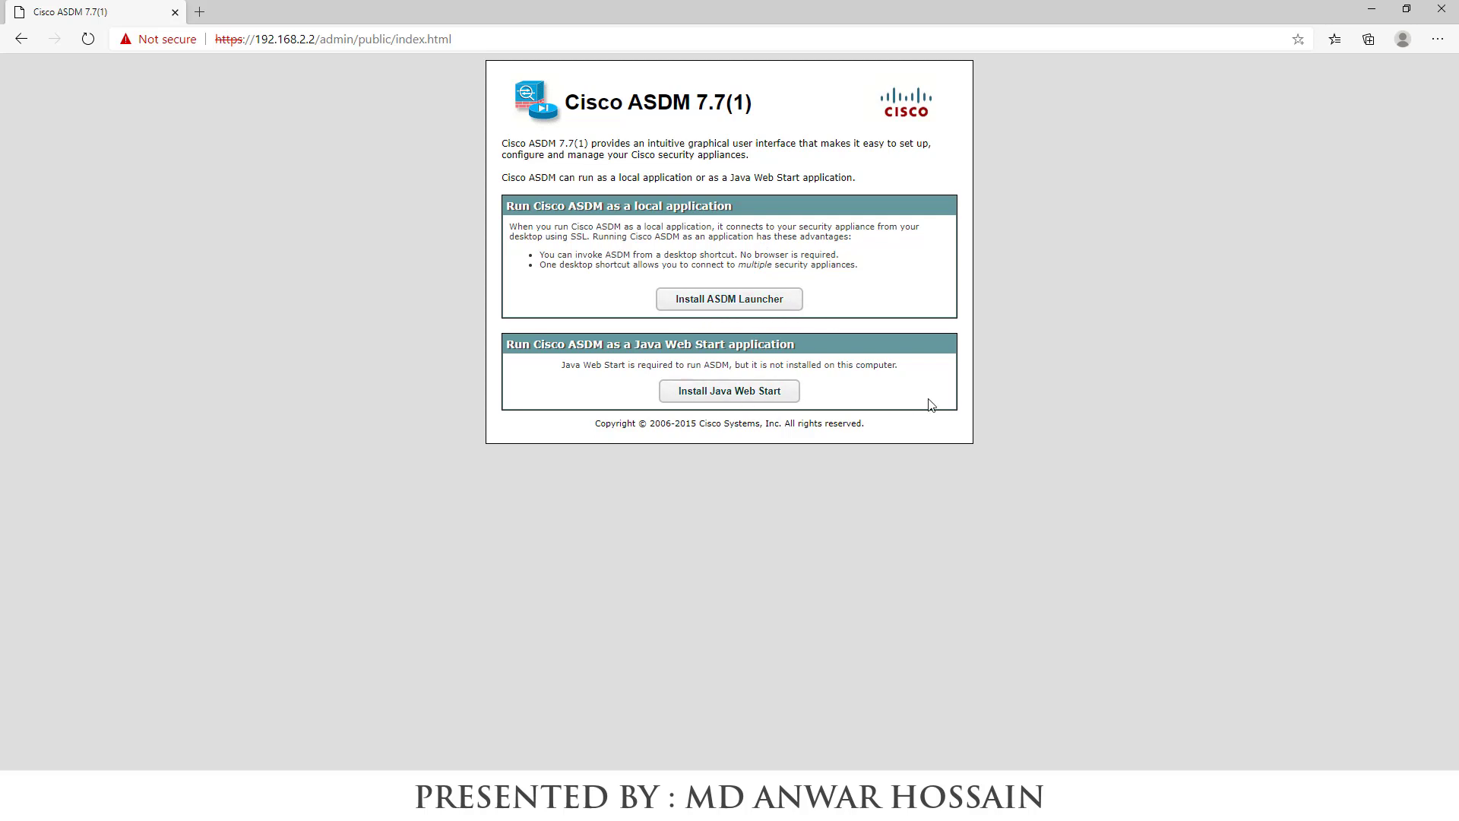
left_click(710, 304)
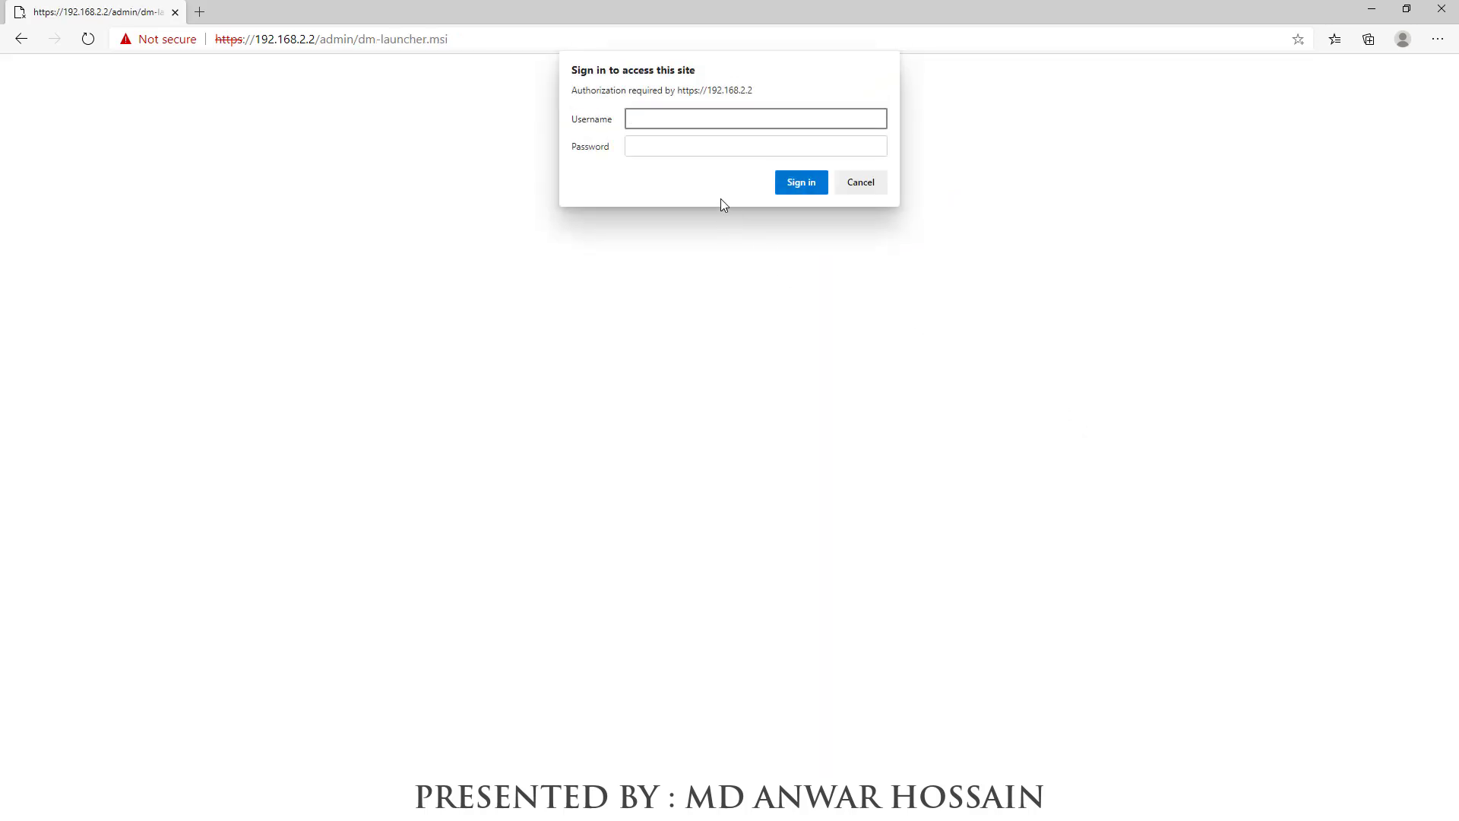
type("admin")
key("Tab")
type("admin")
key("Return")
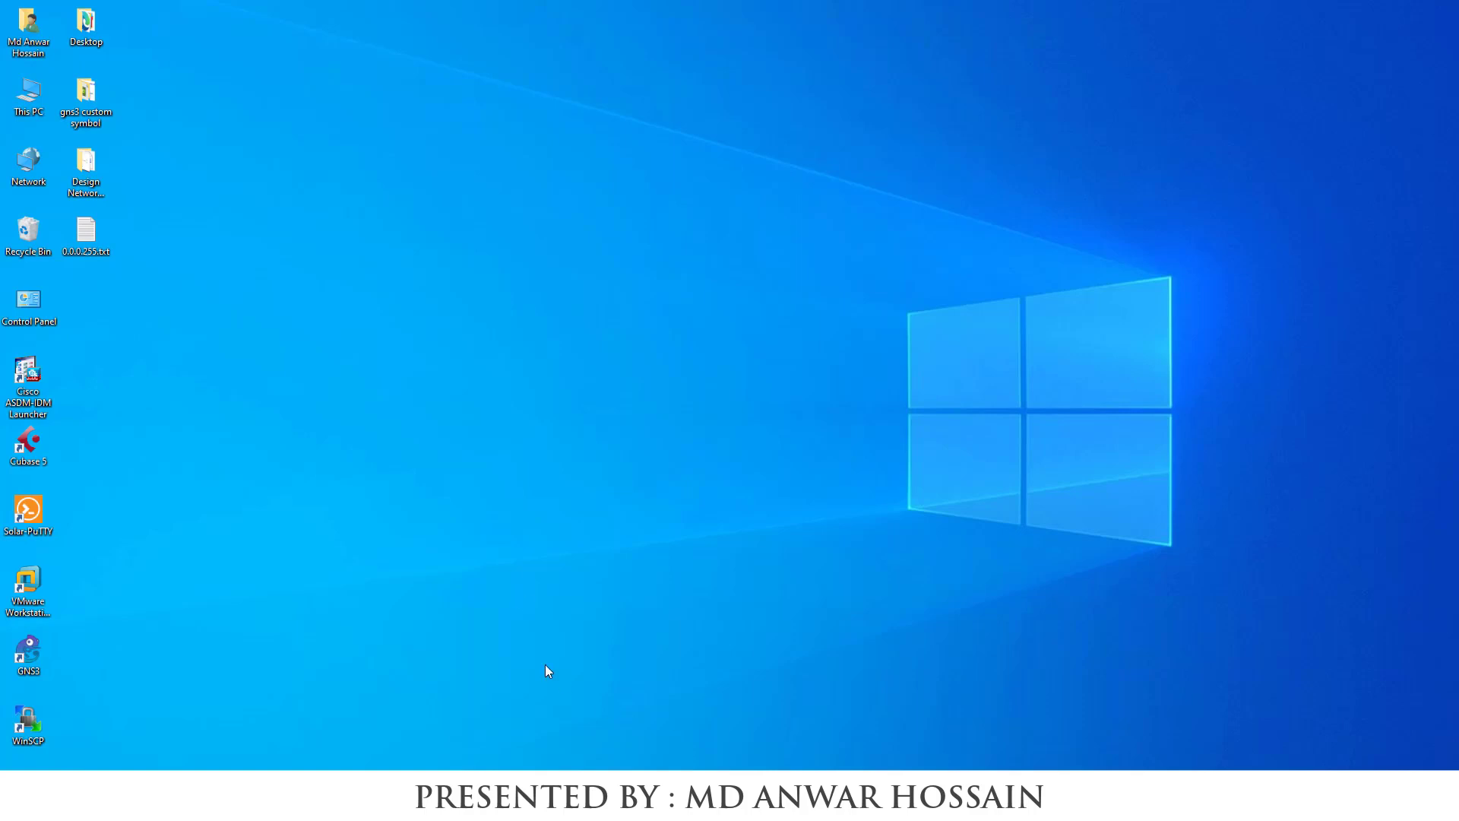
Refresh the desktop and launch the Cisco ASDM-IDM Launcher from its new shortcut
right_click(465, 665)
left_click(491, 532)
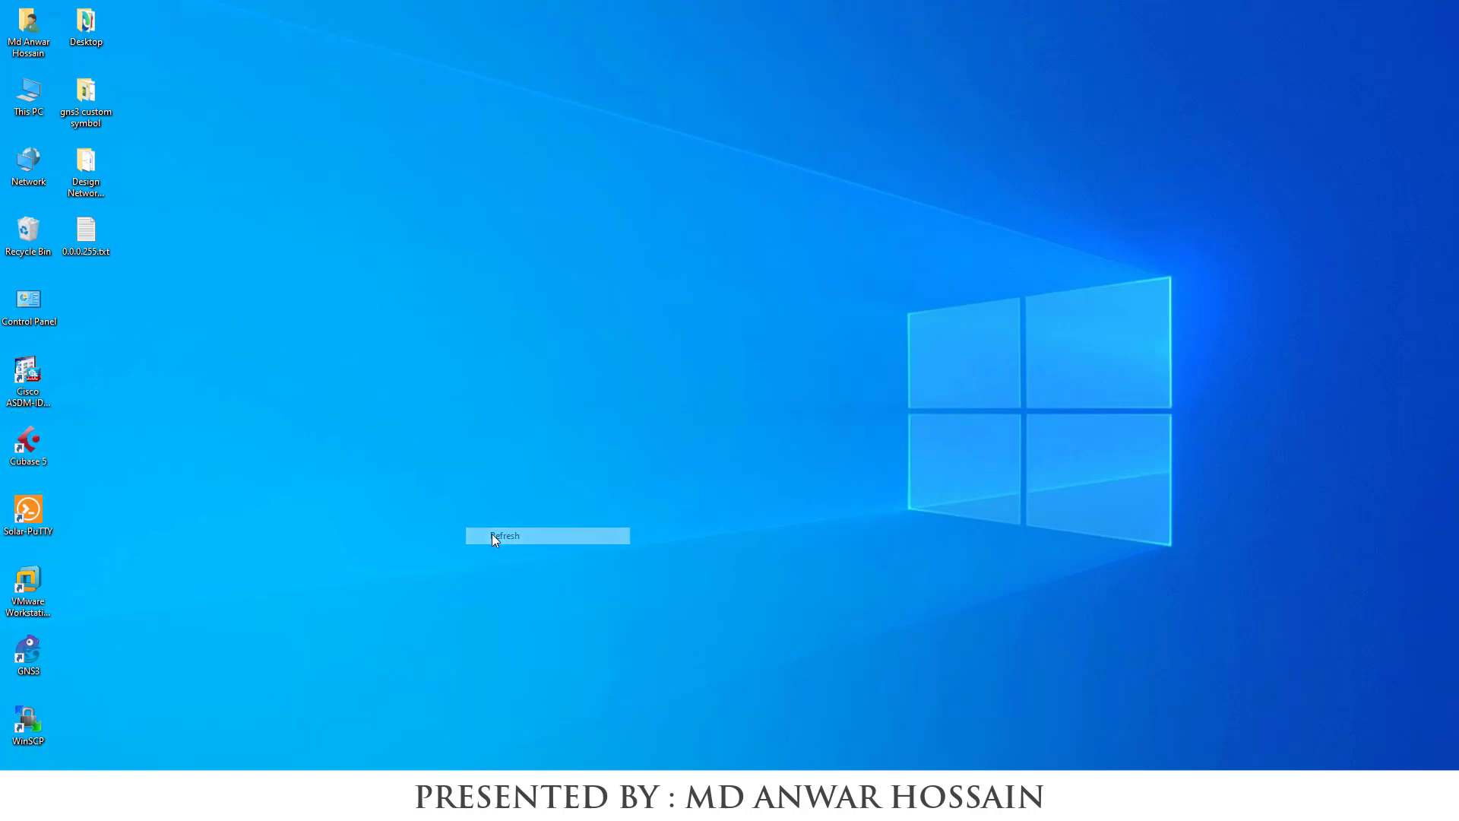
left_click(34, 382)
right_click(33, 383)
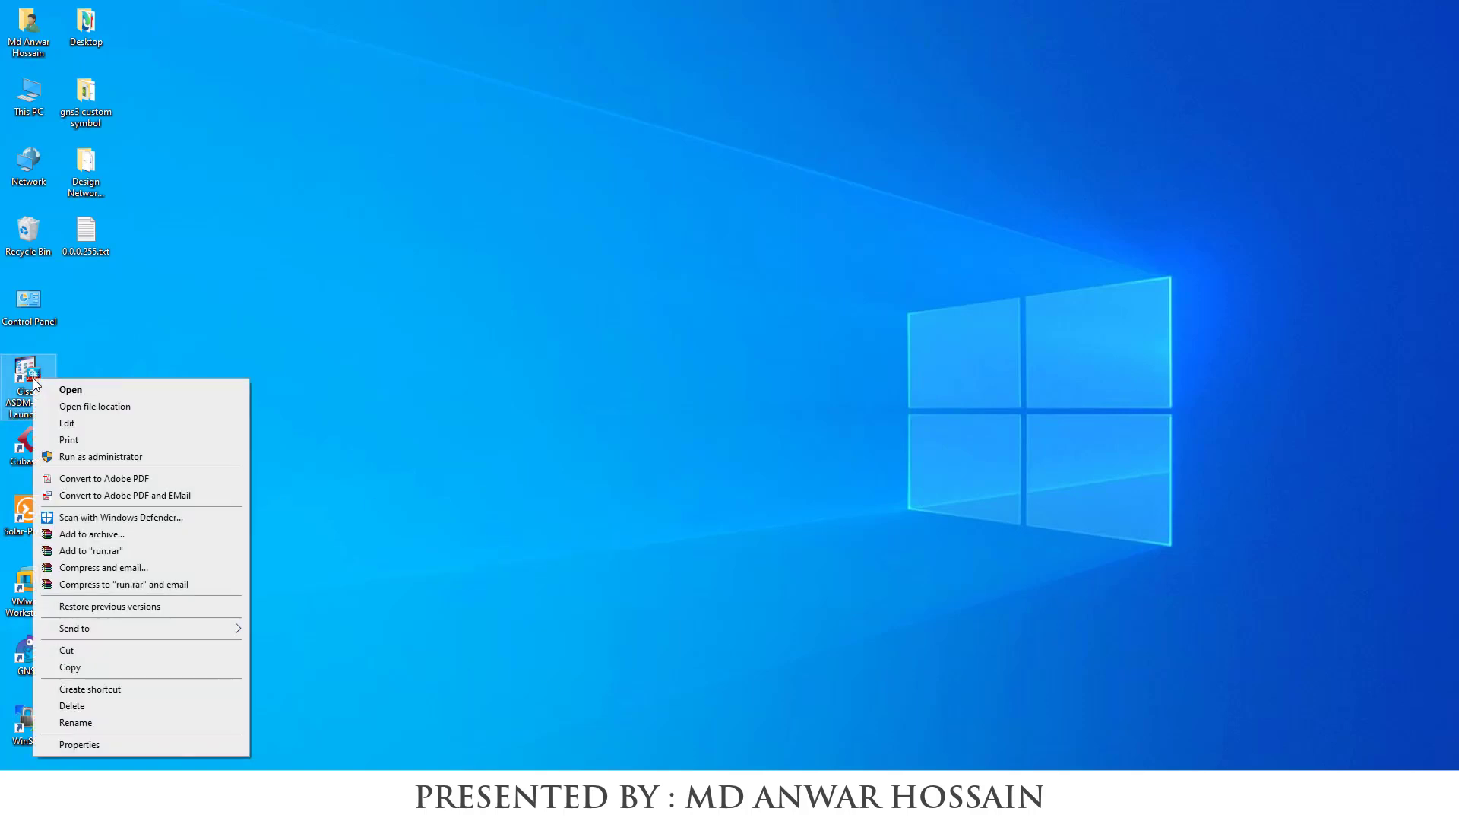
left_click(61, 385)
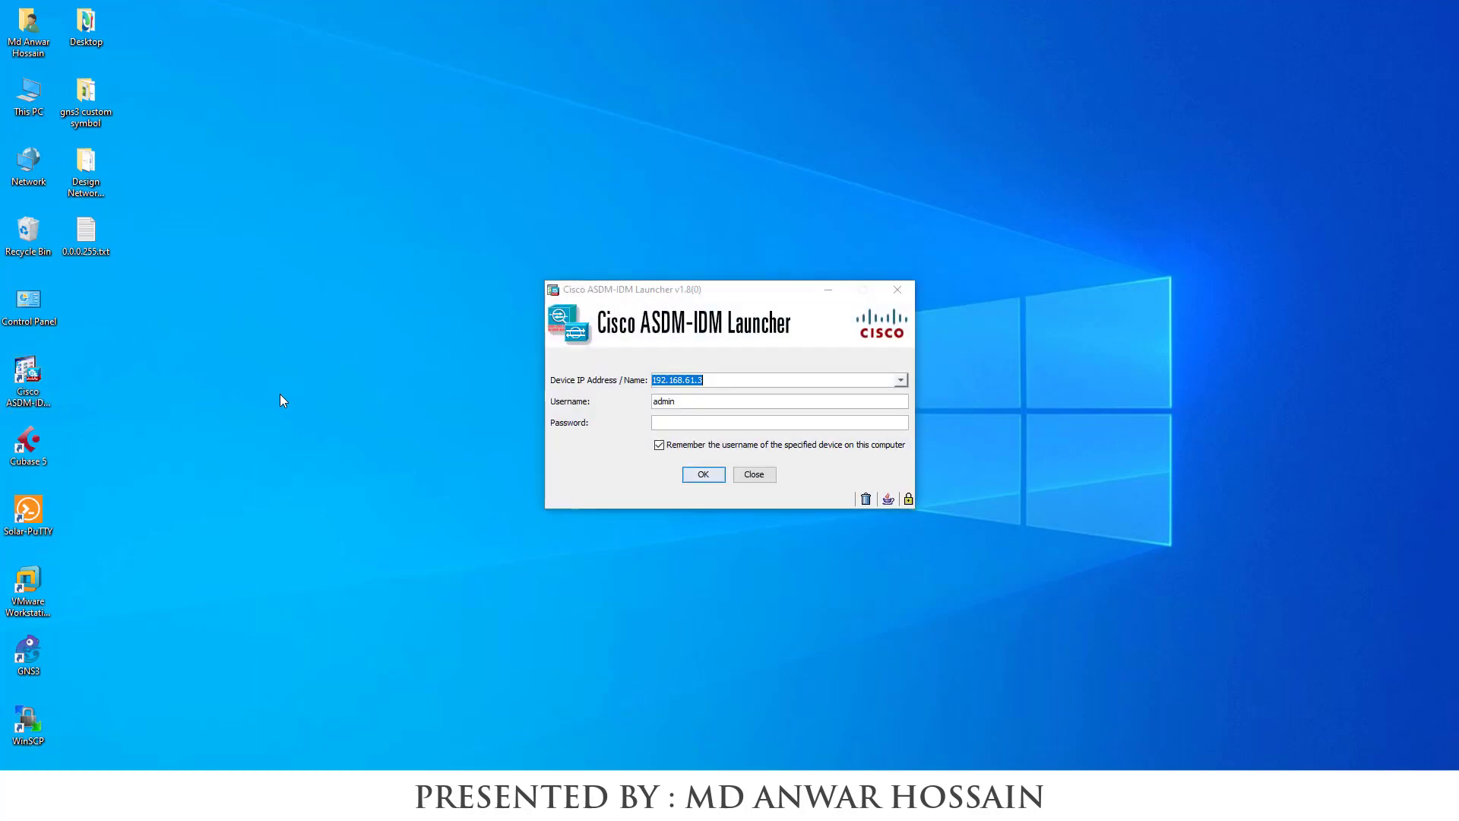
Connect the launcher to device 192.168.2.2 using the ASA username and password
type("192.168.2.2")
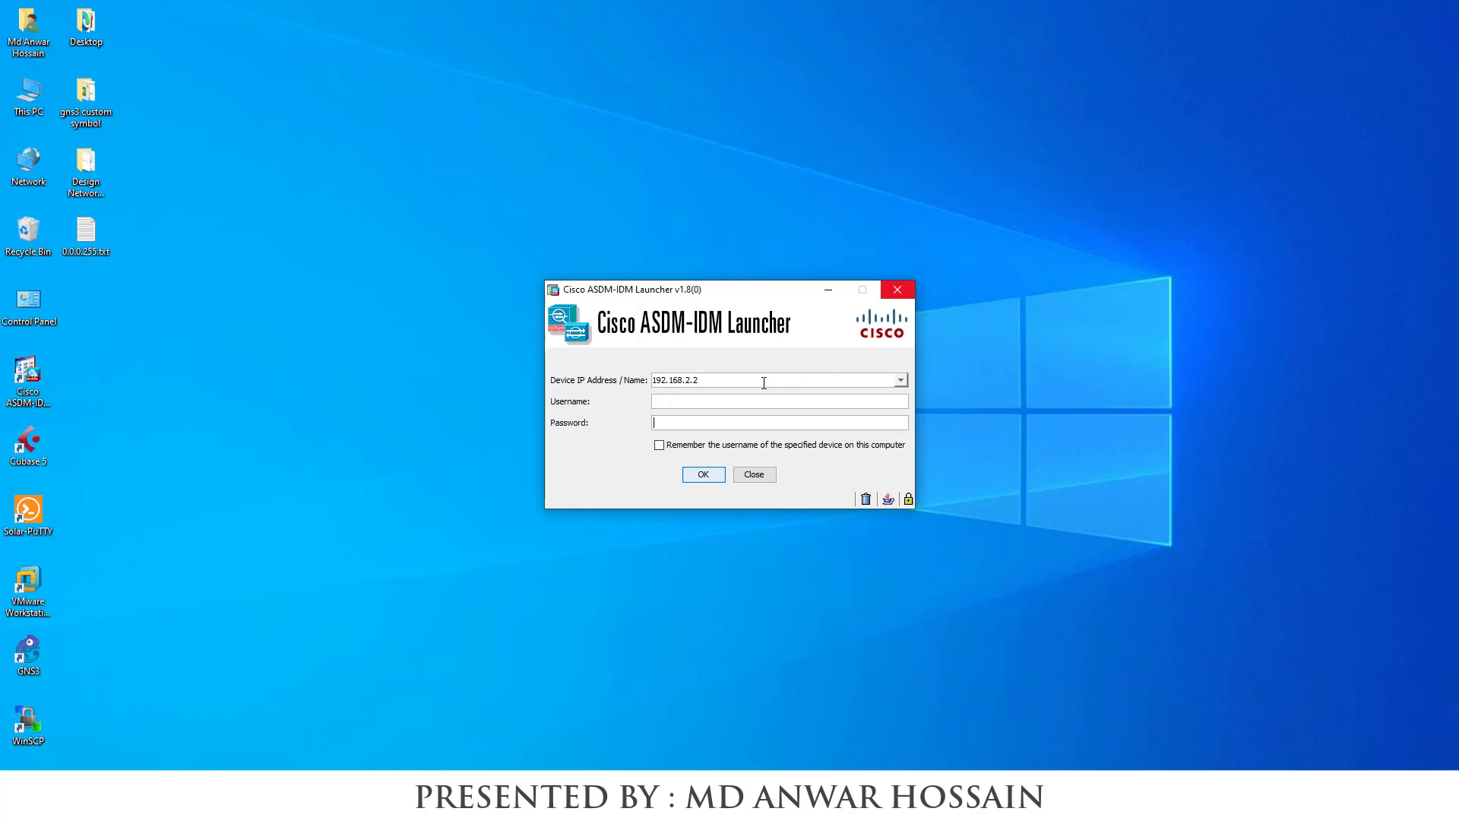
left_click(743, 396)
type("admin")
key("Tab")
type("1234")
key("Return")
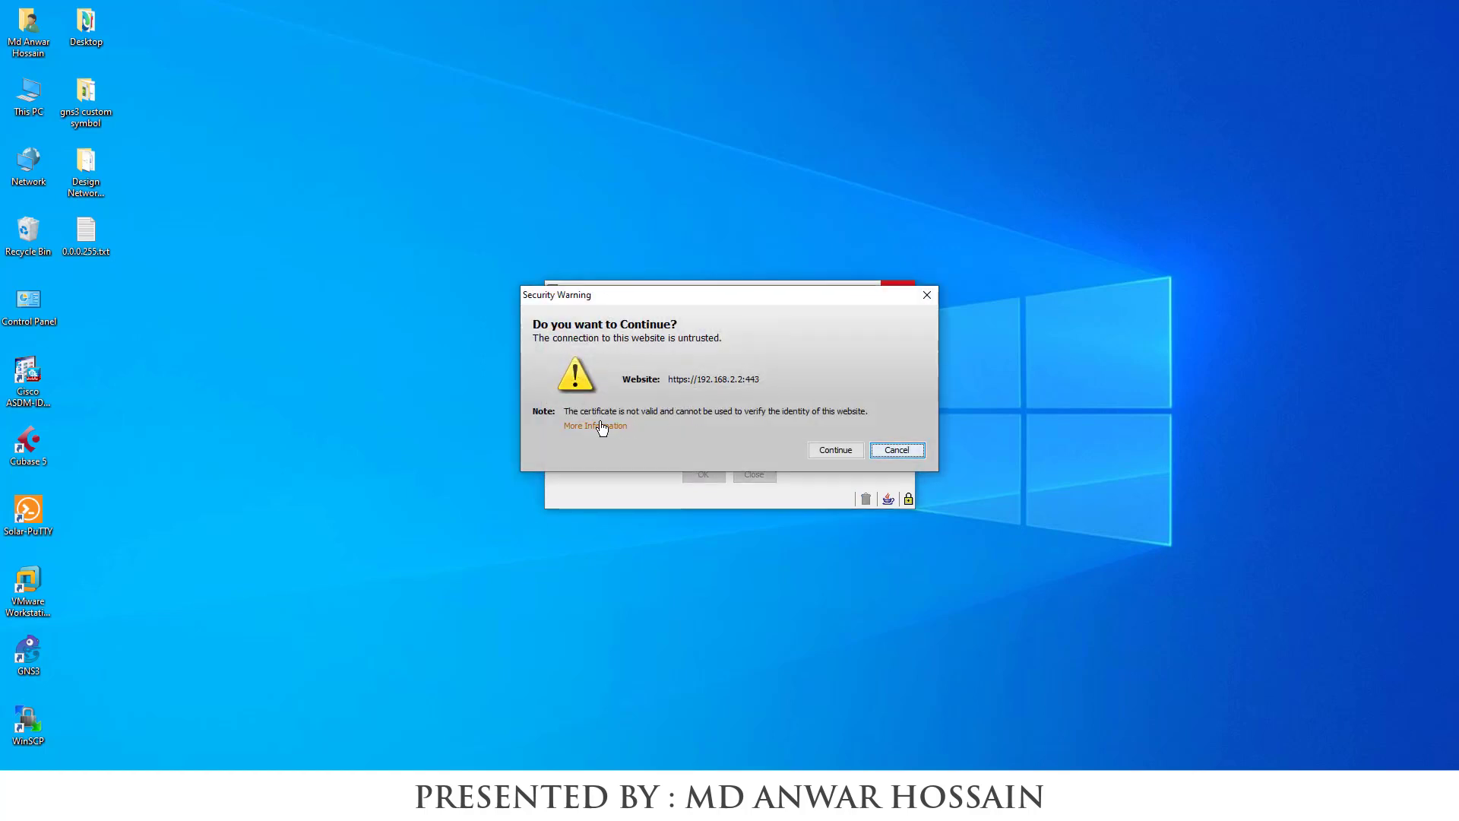
Accept the untrusted certificate, maximize ASDM, and switch to the Configuration view
left_click(833, 450)
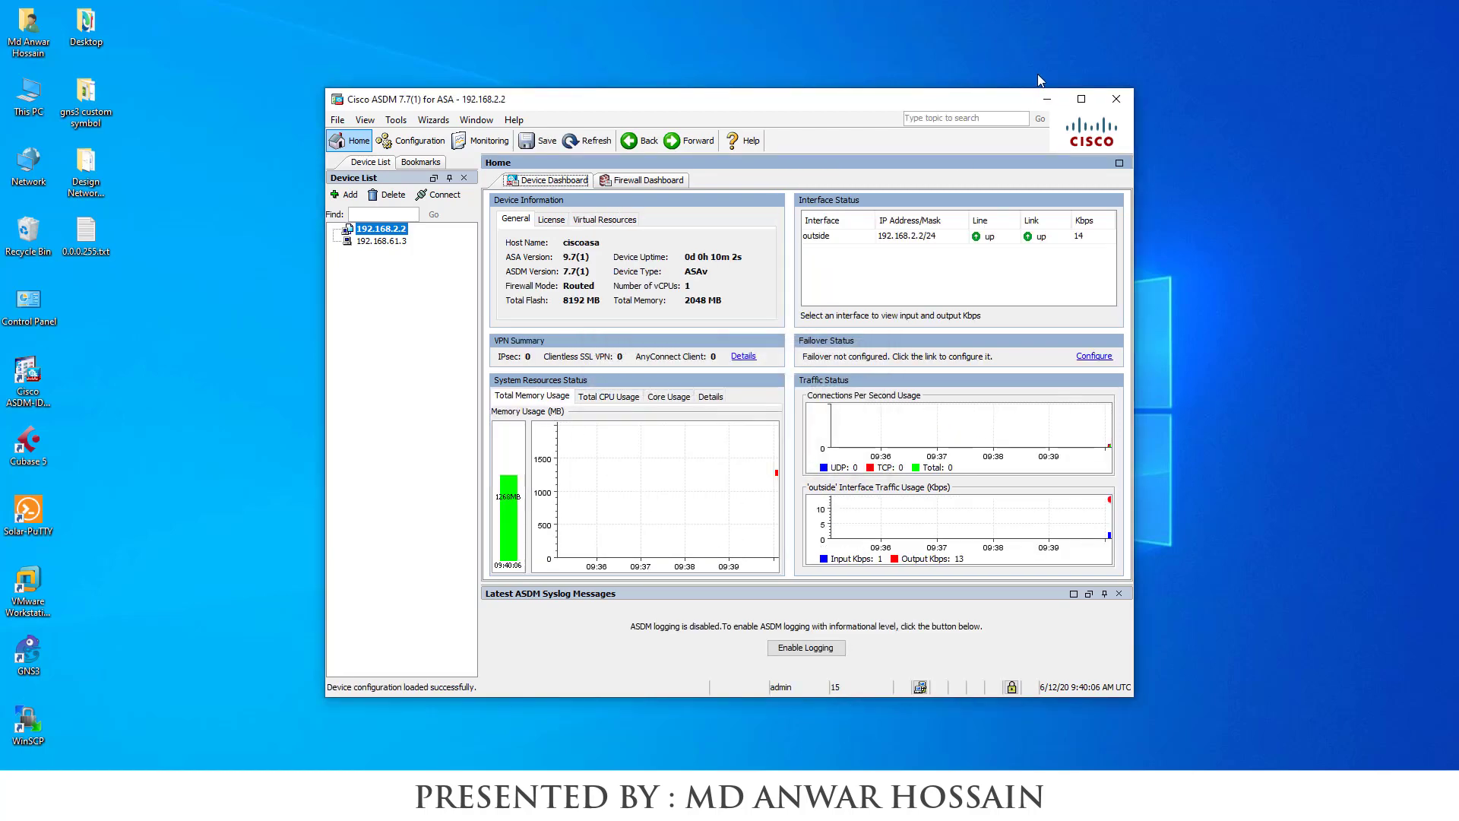
left_click(1081, 99)
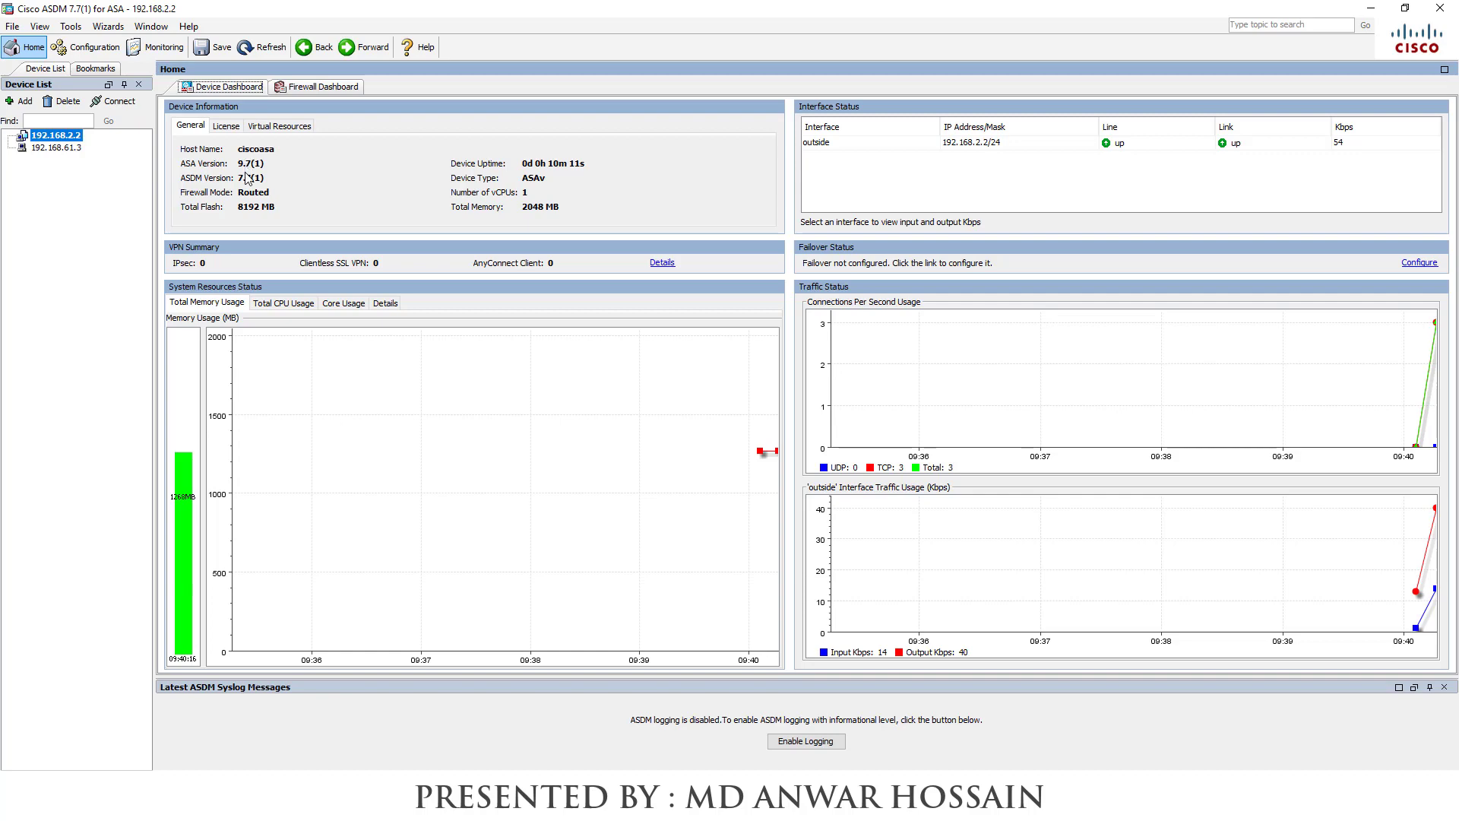
left_click(107, 53)
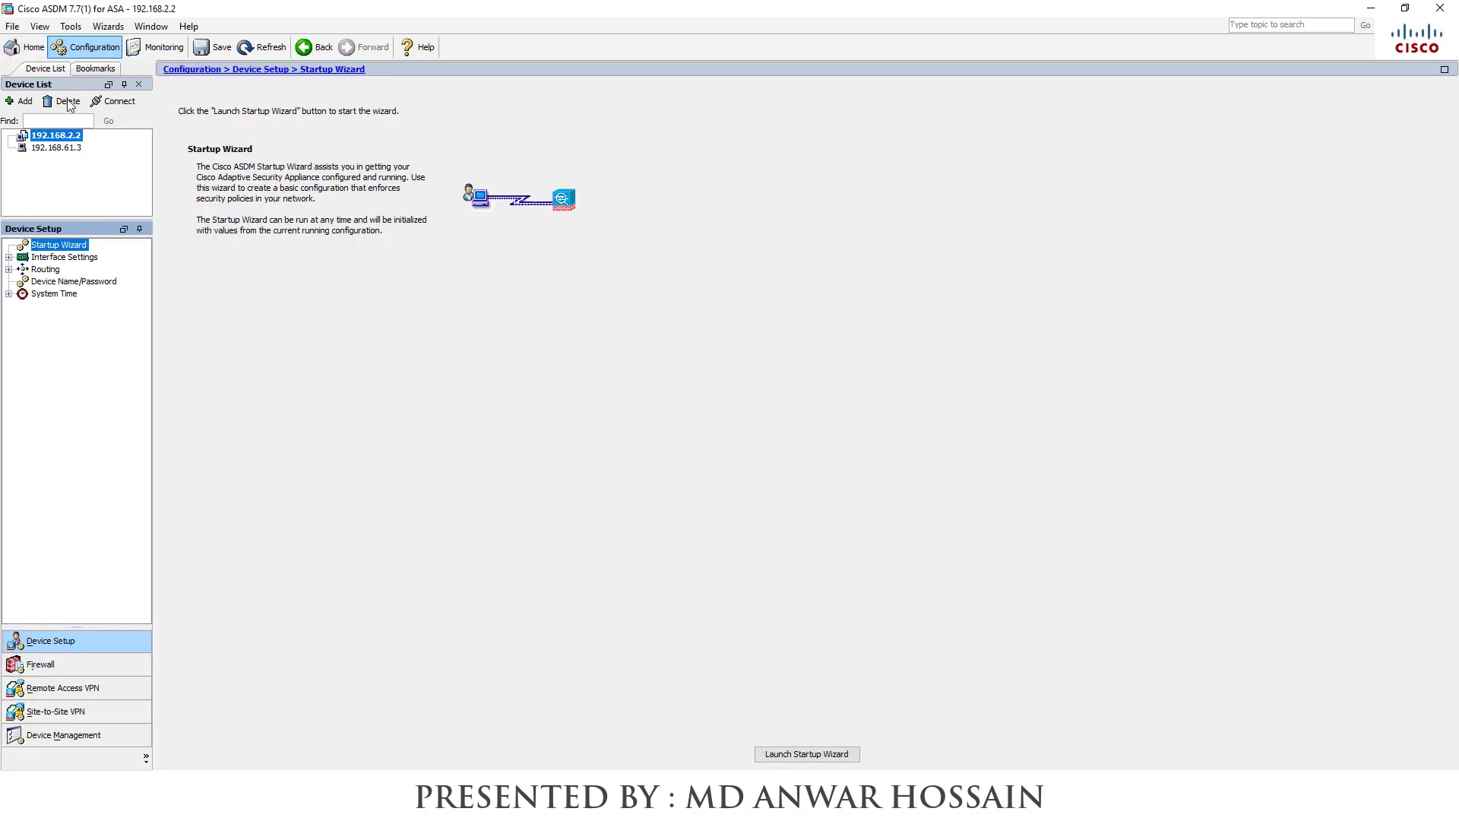
Open Interface Settings > Interfaces and edit the GigabitEthernet0/1 row
left_click(75, 259)
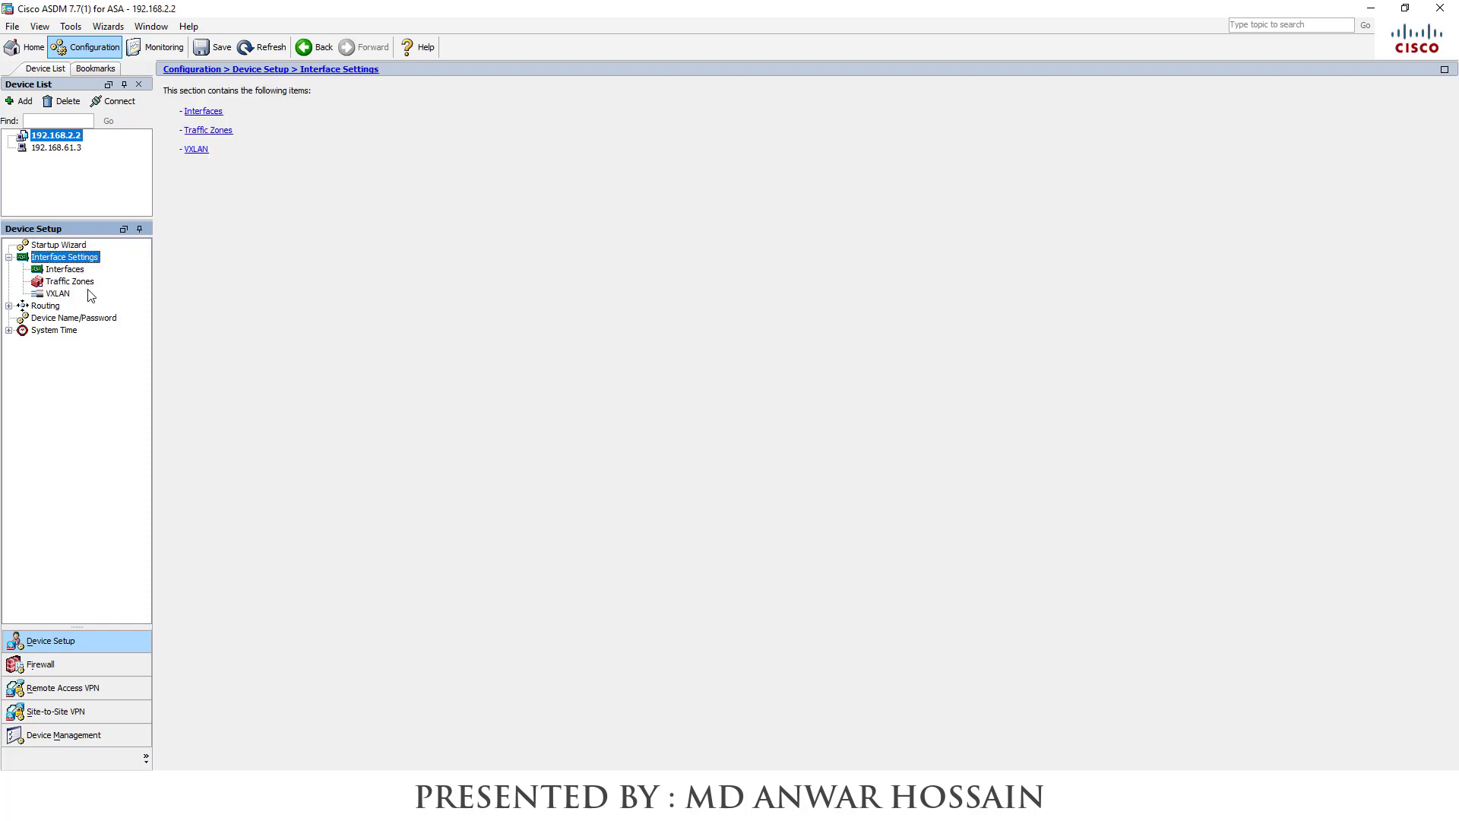
left_click(76, 272)
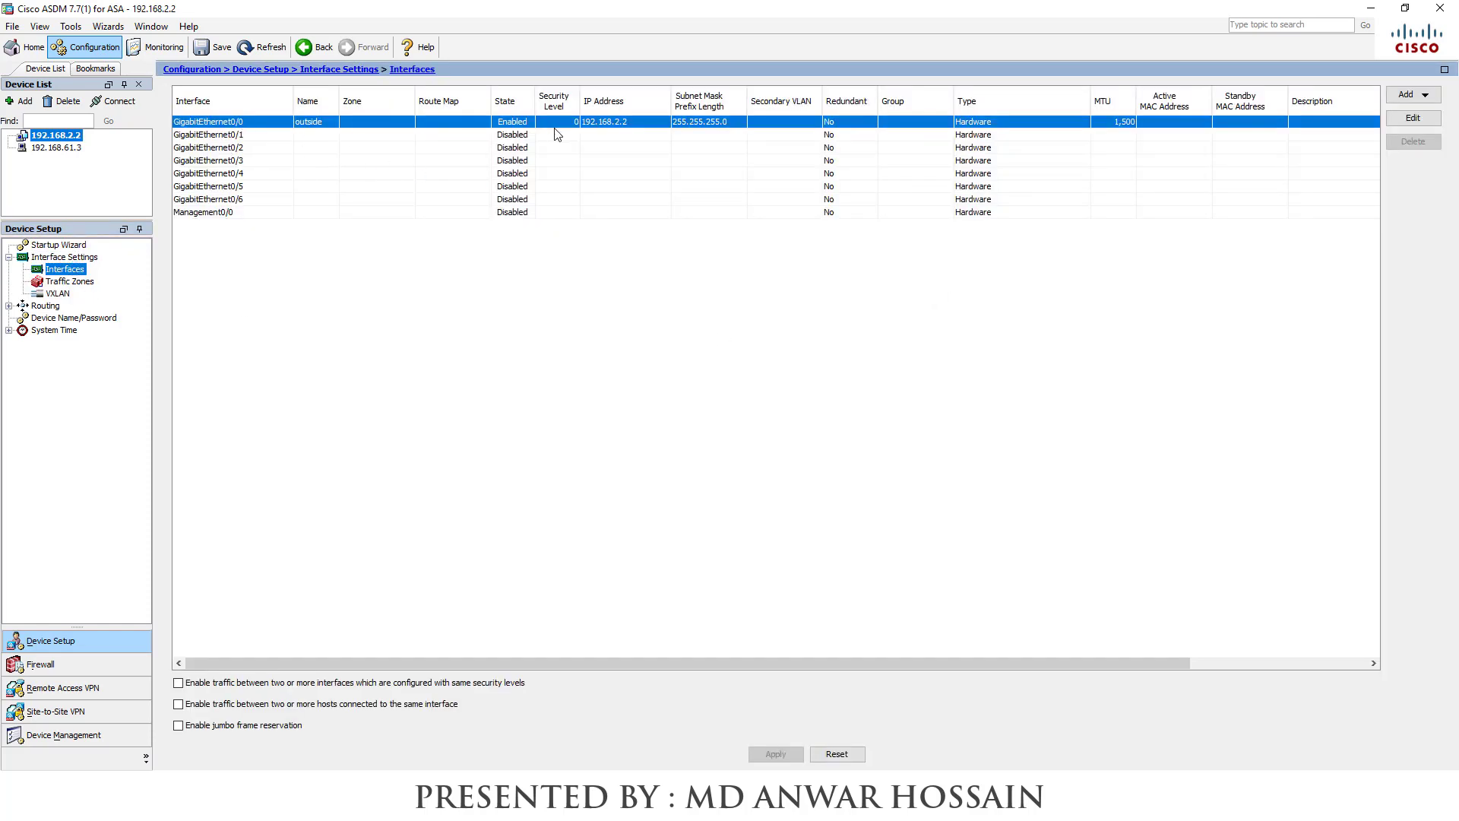
left_click(625, 126)
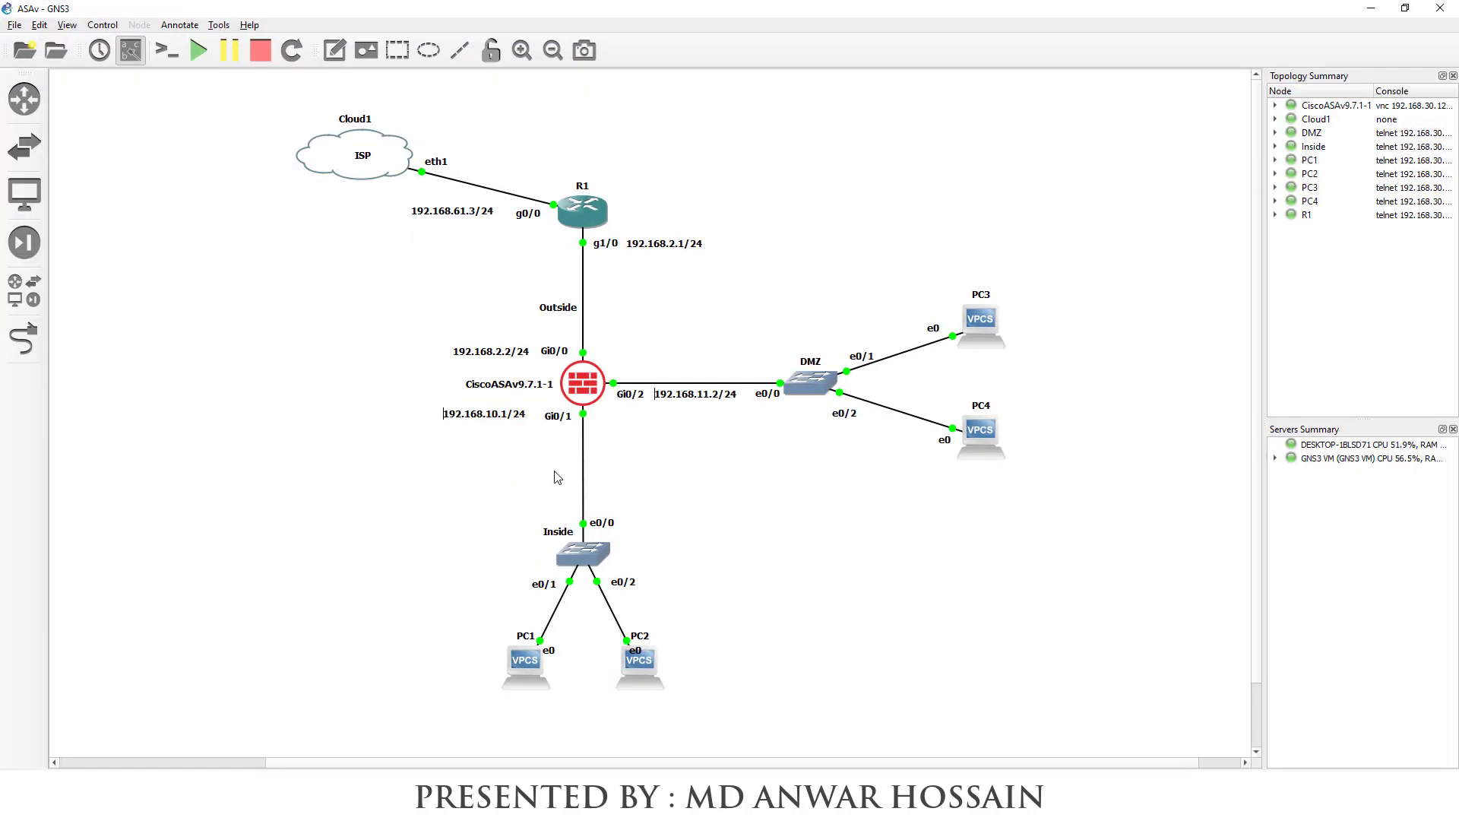
left_click(1369, 9)
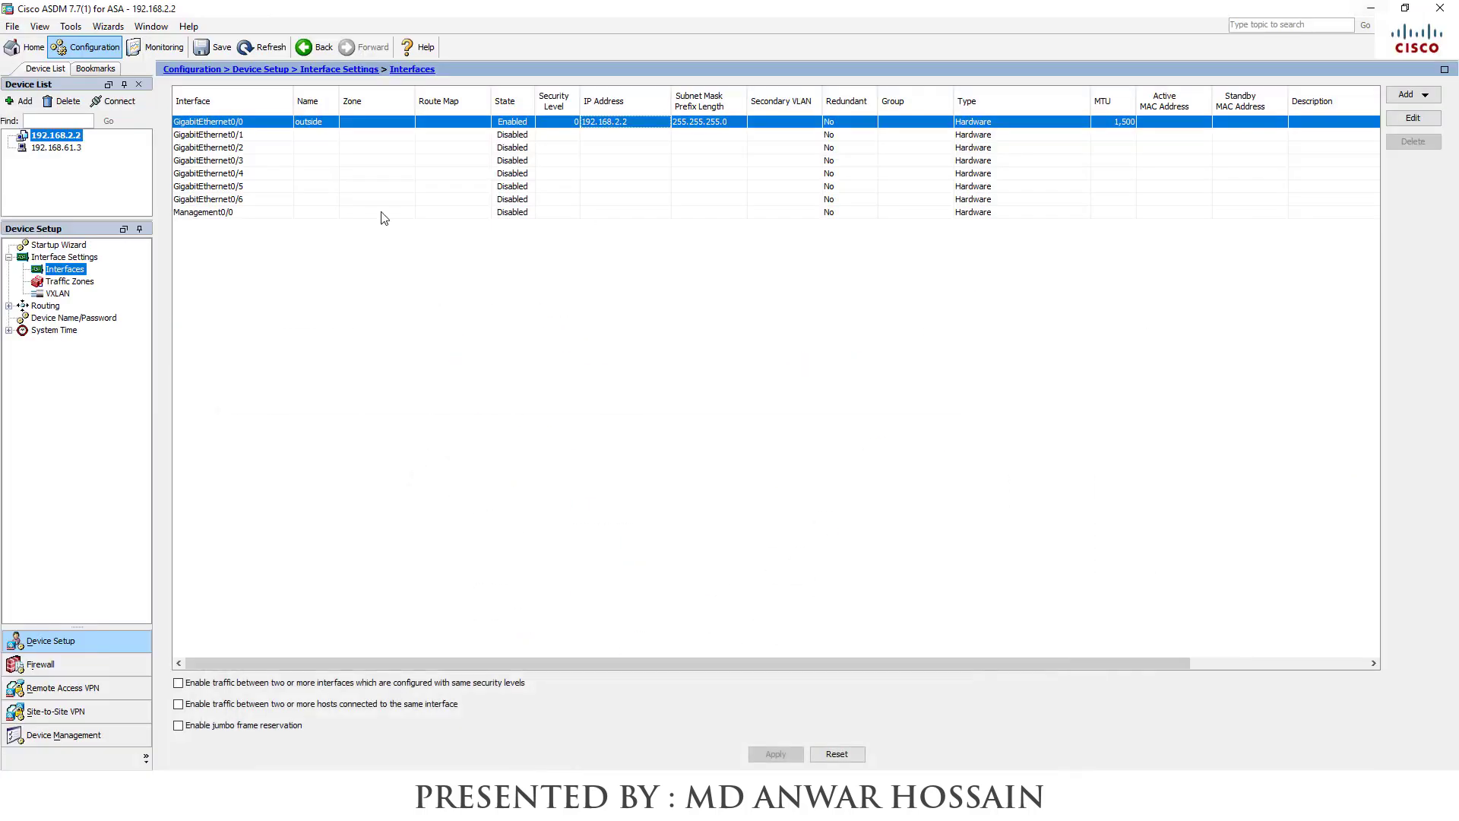
left_click(228, 136)
left_click(246, 146)
left_click(294, 135)
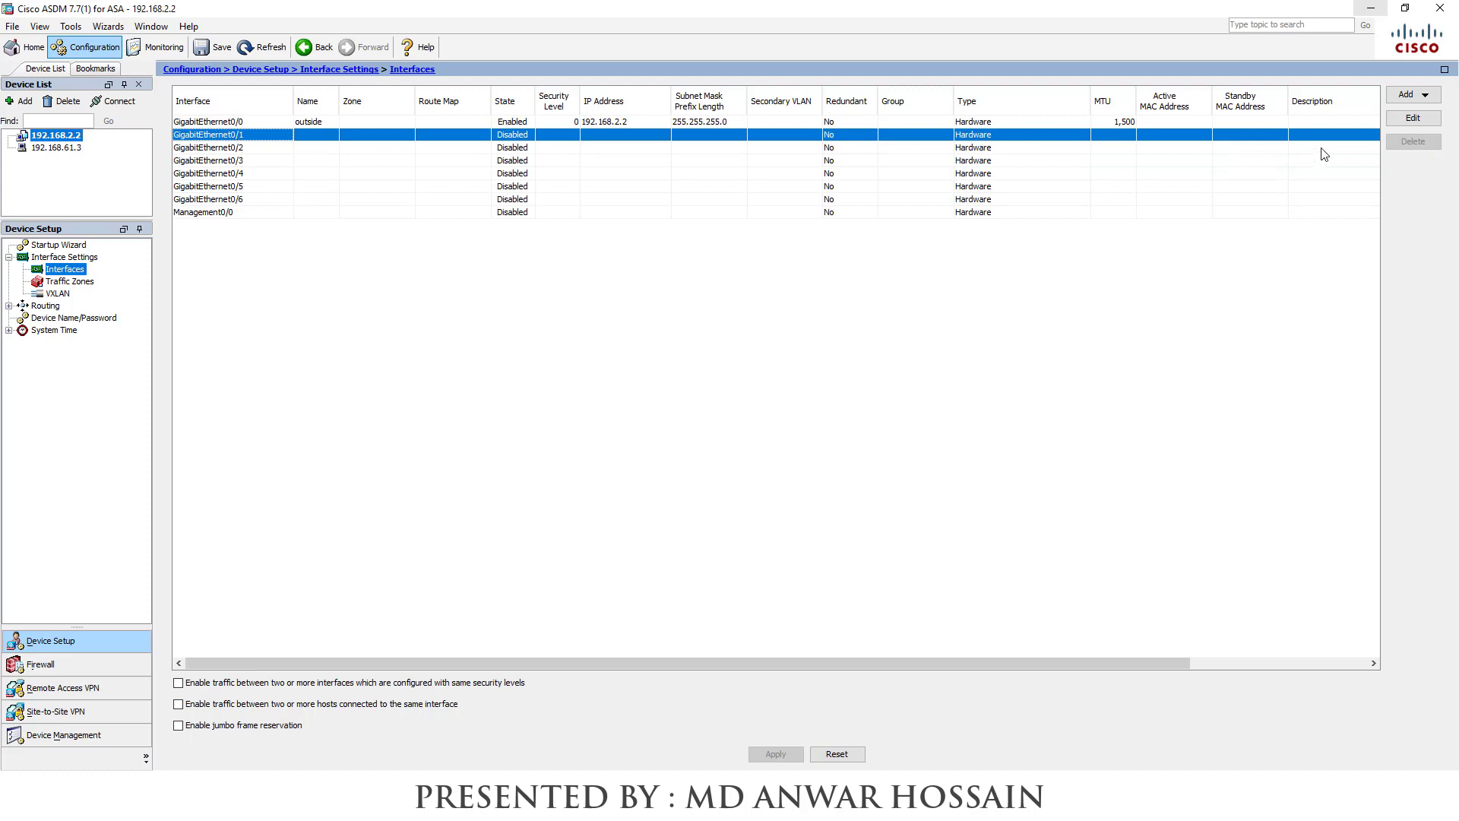
left_click(1415, 118)
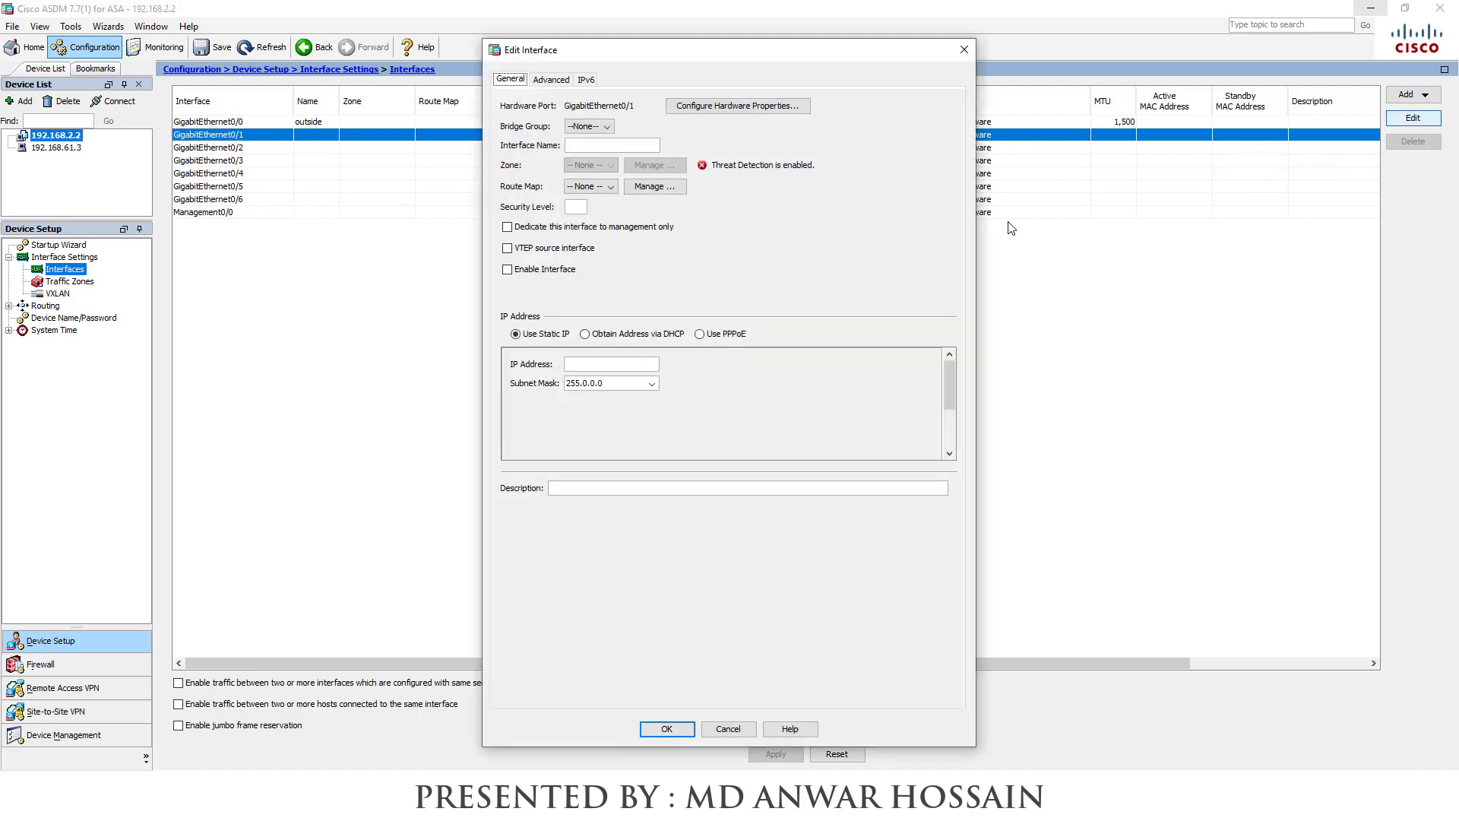
Name GigabitEthernet0/1 'inside' with IP 192.168.10.1 and mask 255.255.255.0
left_click(613, 145)
type("inside")
left_click(590, 366)
type("192.168.10.1")
left_click(651, 384)
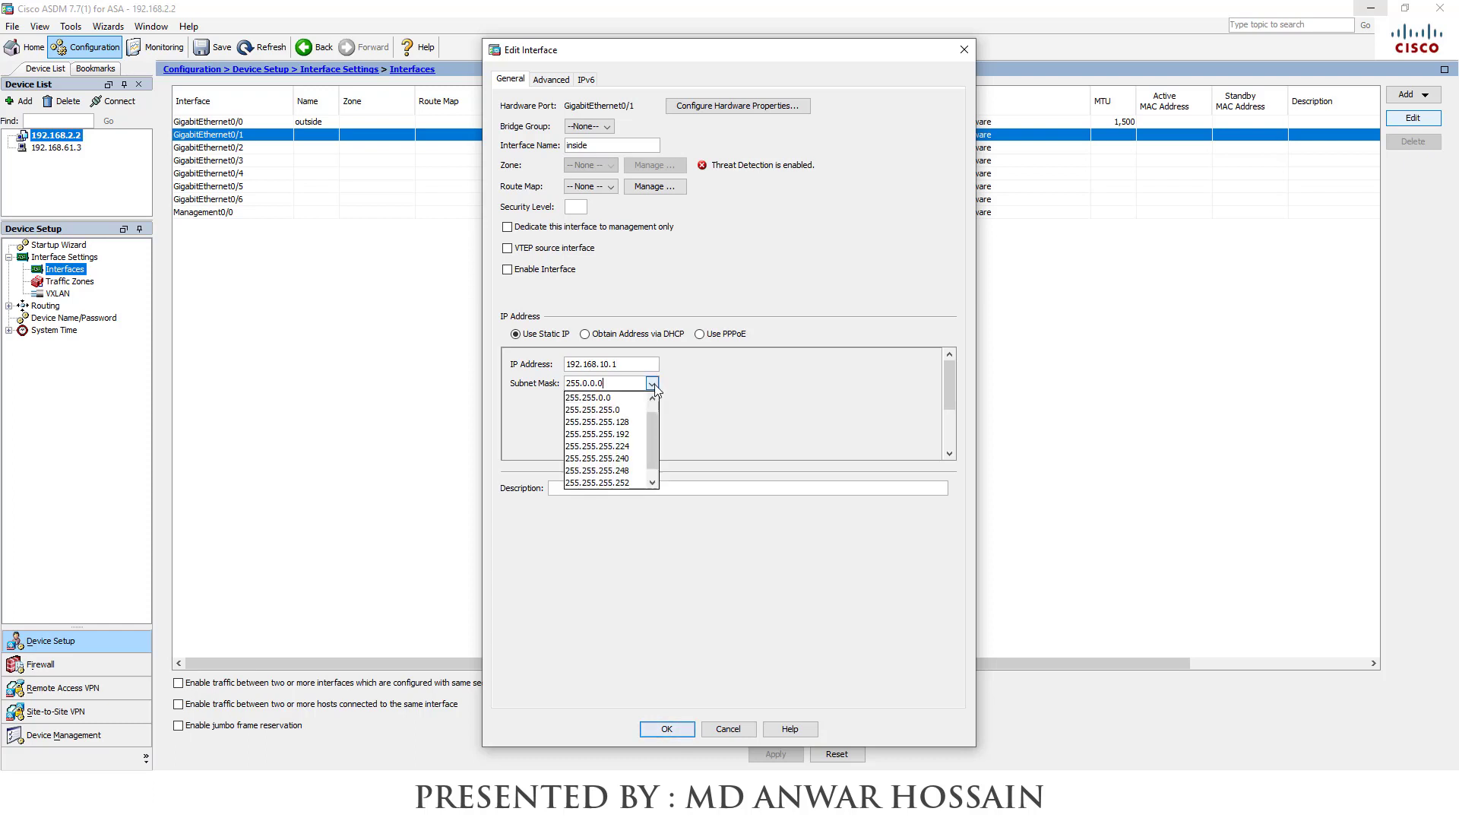
left_click(612, 410)
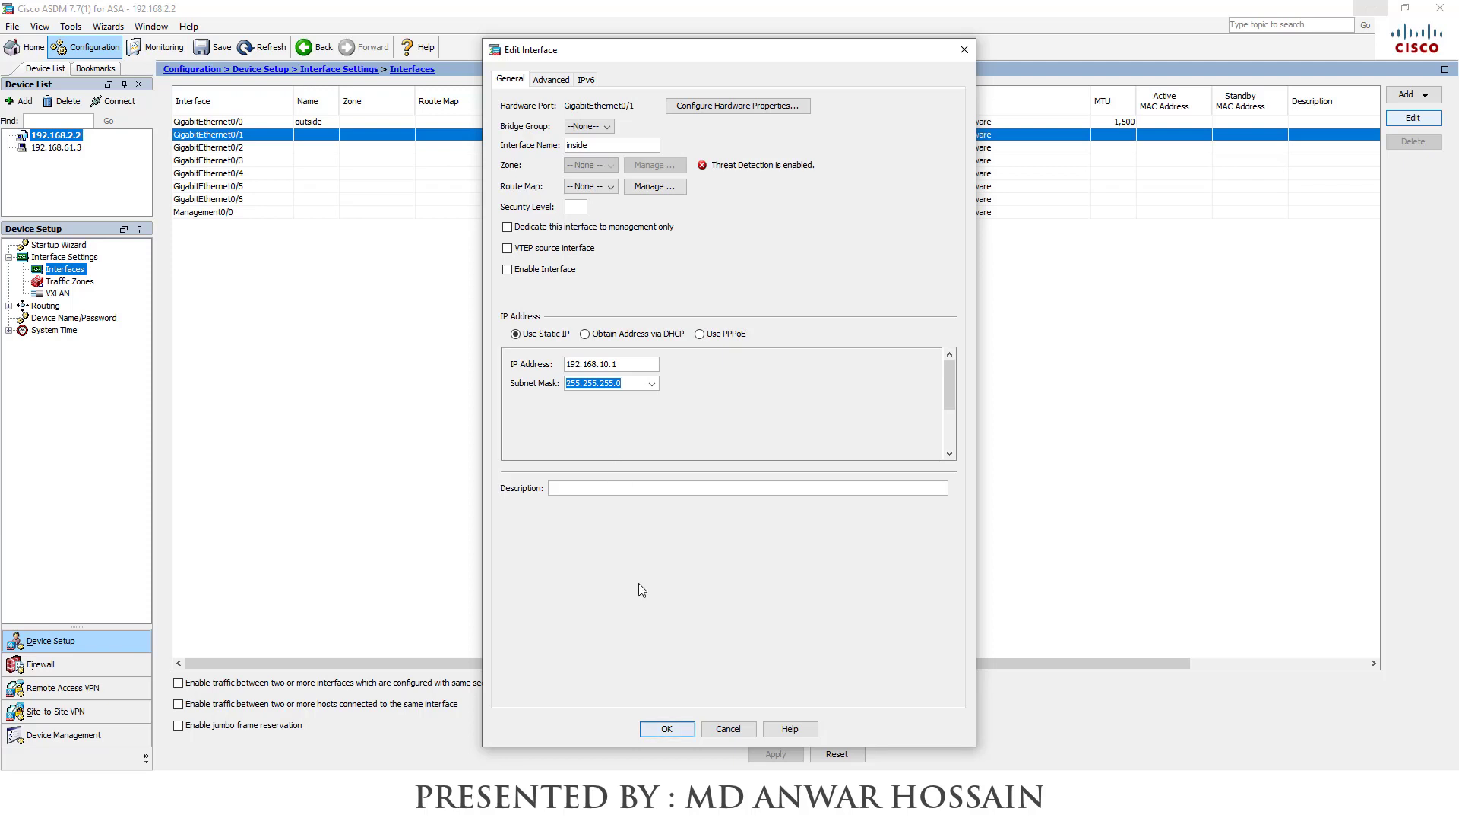
left_click(646, 728)
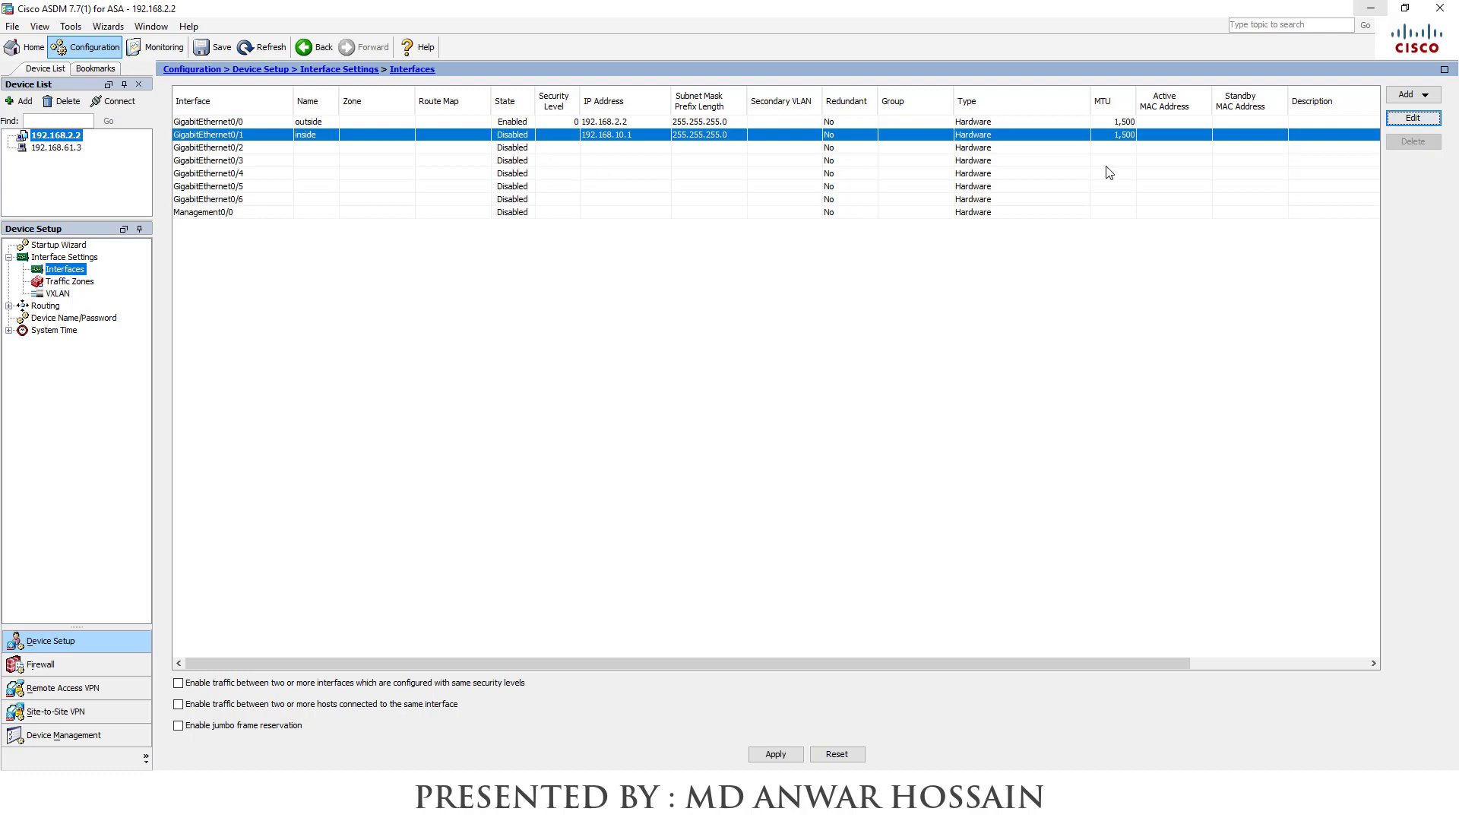
Enable the inside interface GigabitEthernet0/1
left_click(1412, 118)
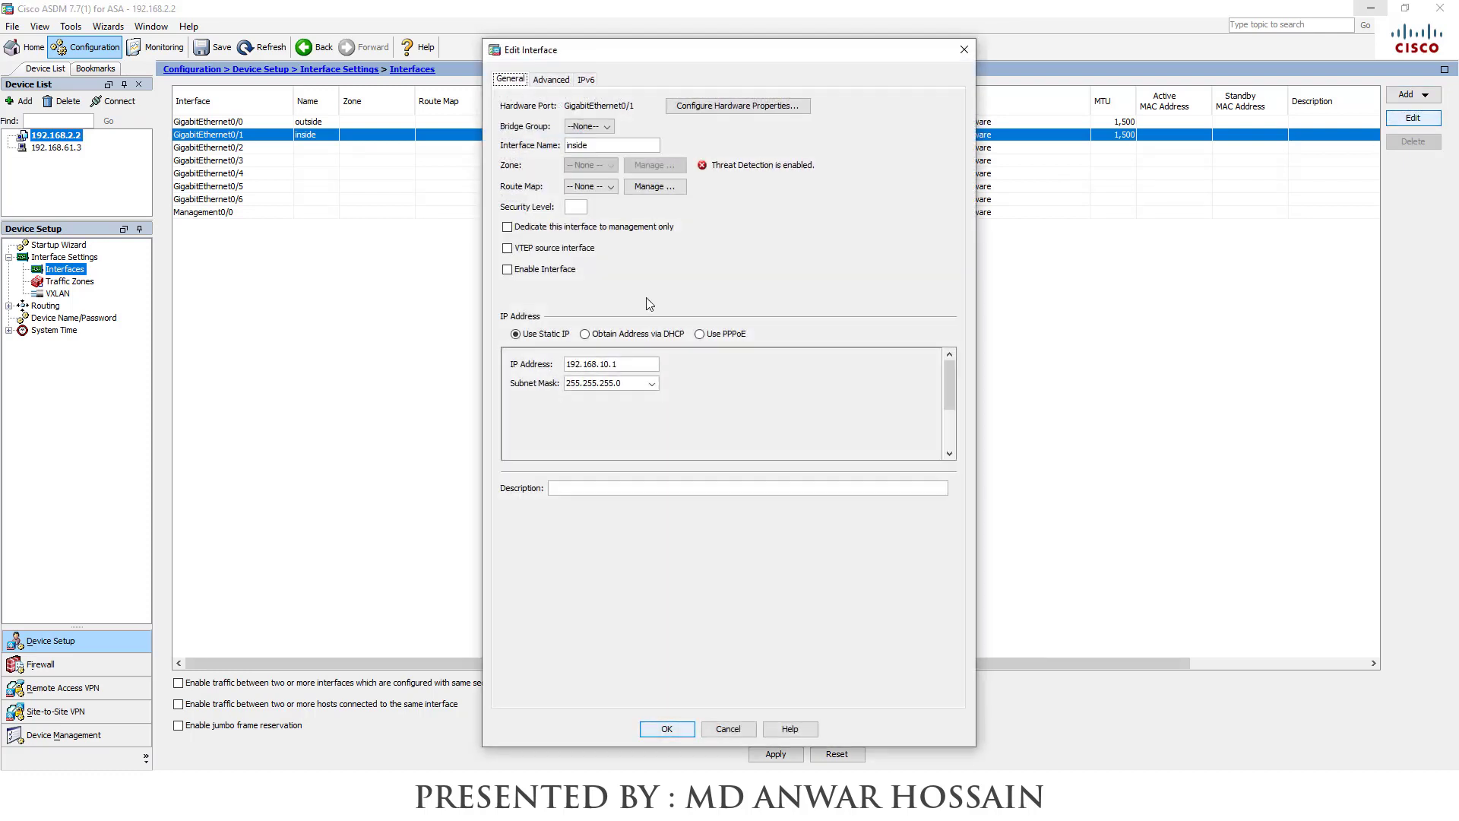
left_click(508, 272)
left_click(667, 728)
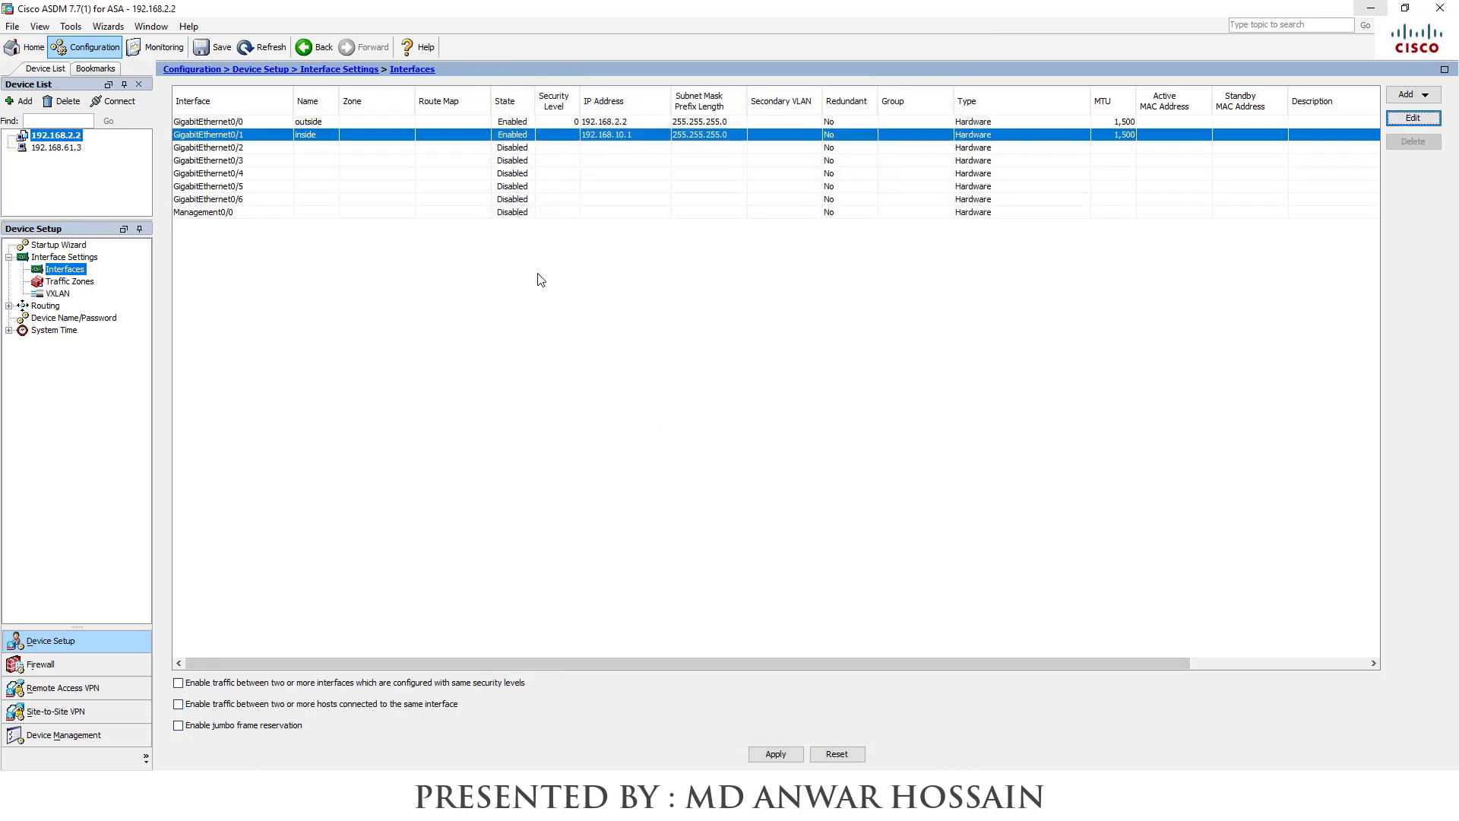
Make GigabitEthernet0/2 the enabled 'DMZ' interface at 192.168.11.1/255.255.255.0, apply it, and return to GNS3
left_click(244, 152)
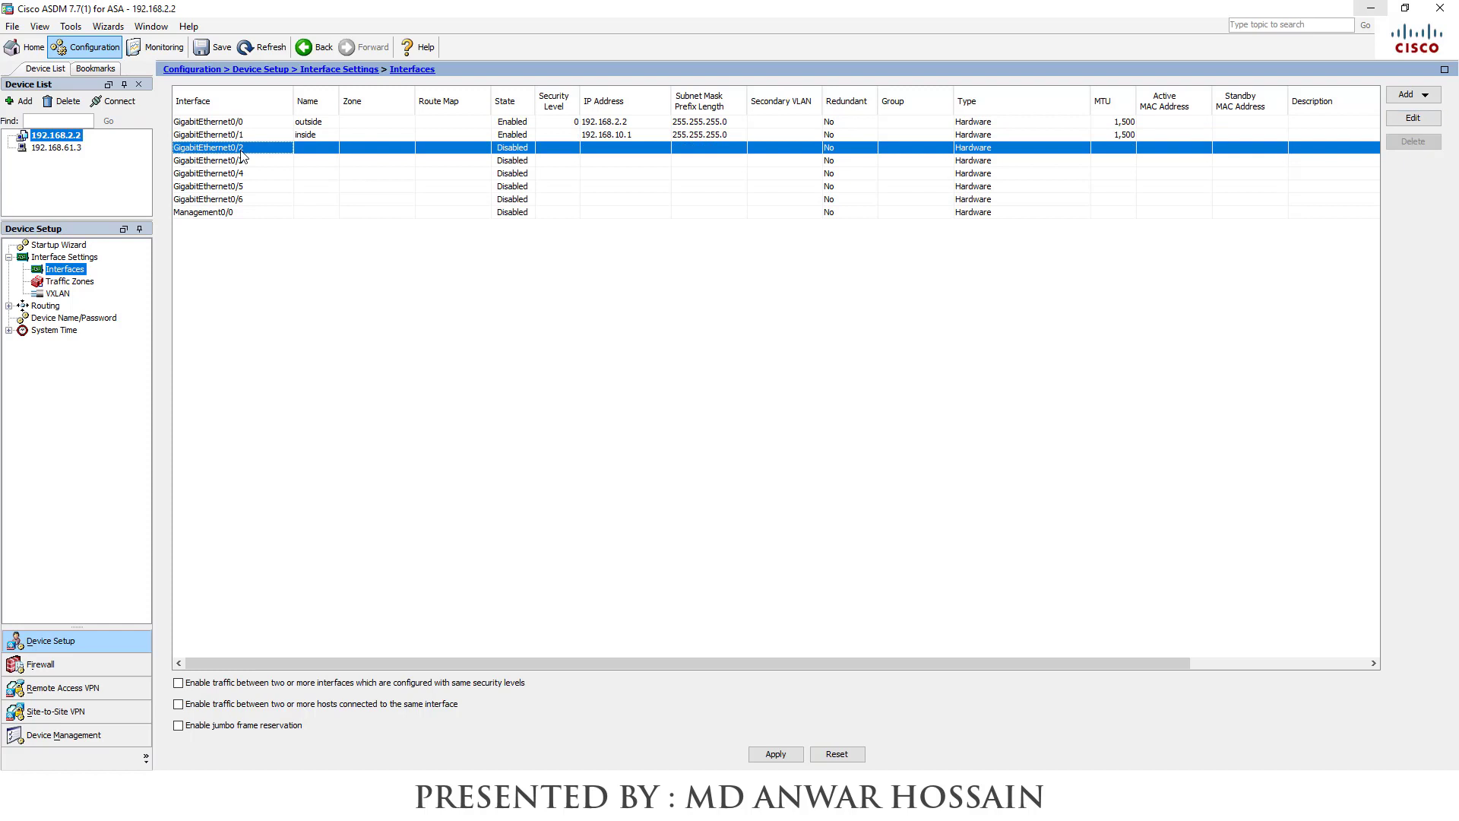
left_click(1413, 118)
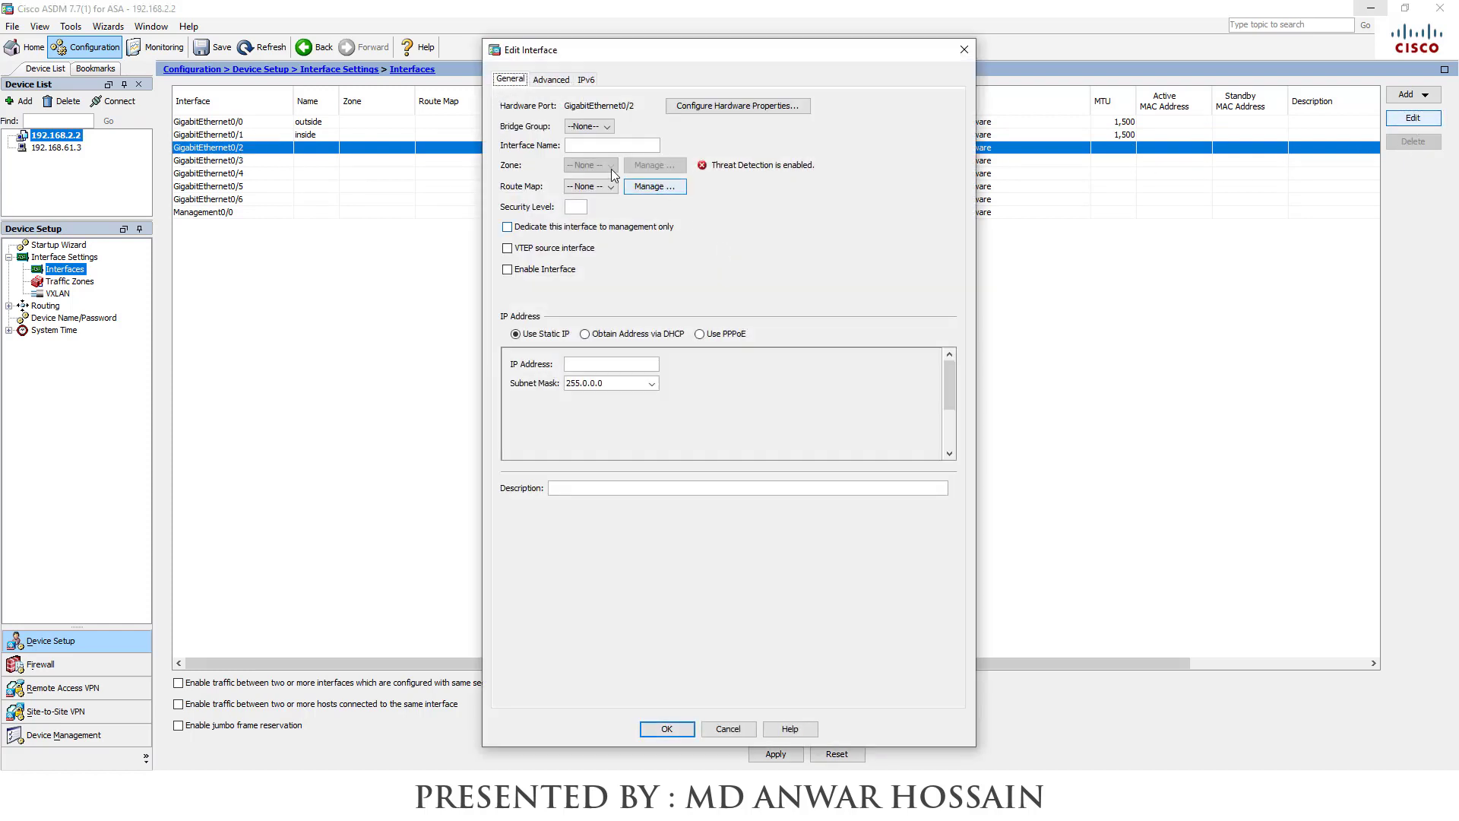
type("DMZ")
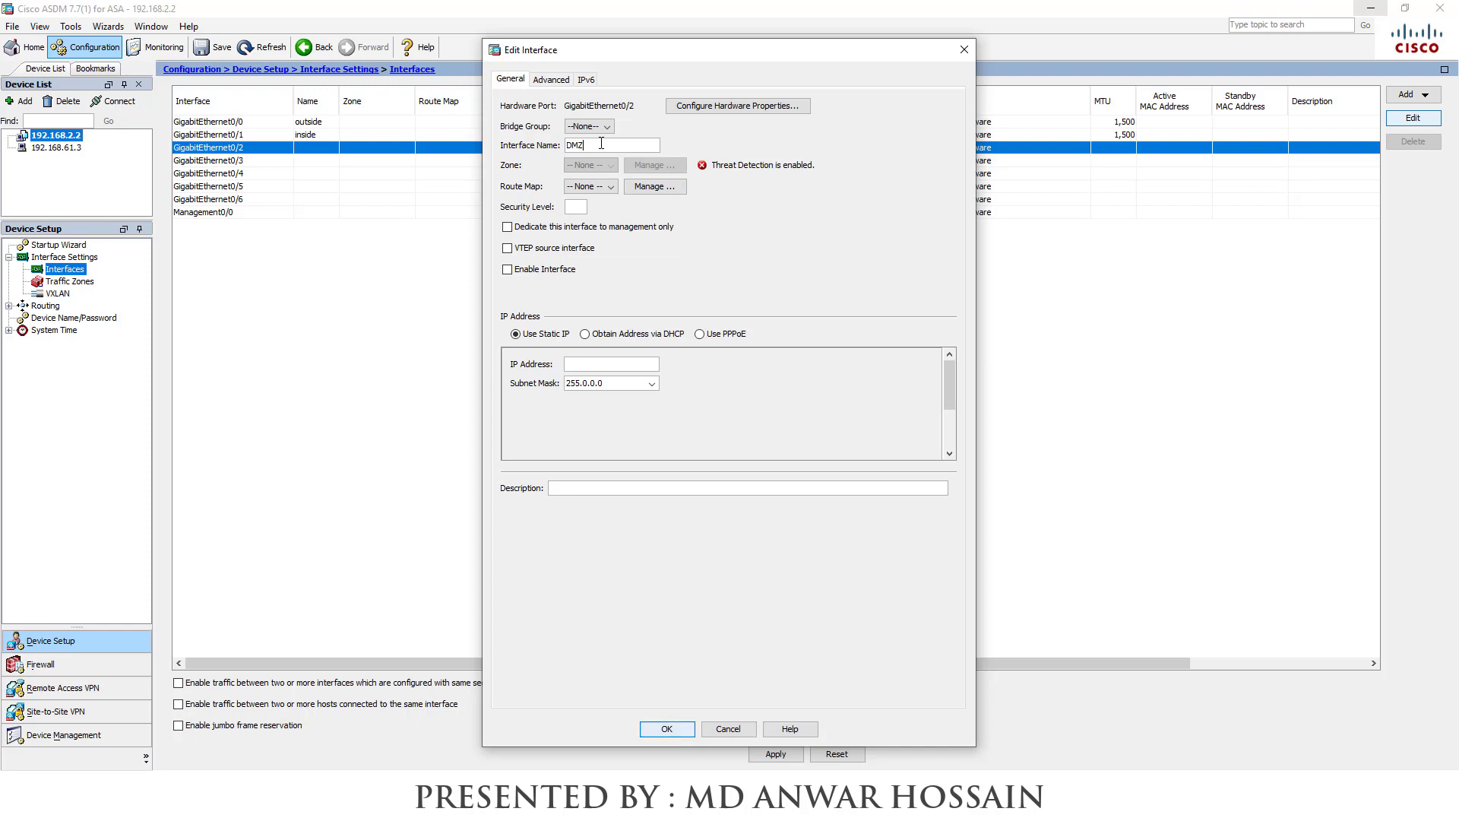
left_click(508, 270)
left_click(593, 358)
type("192.168.11.1")
left_click(651, 383)
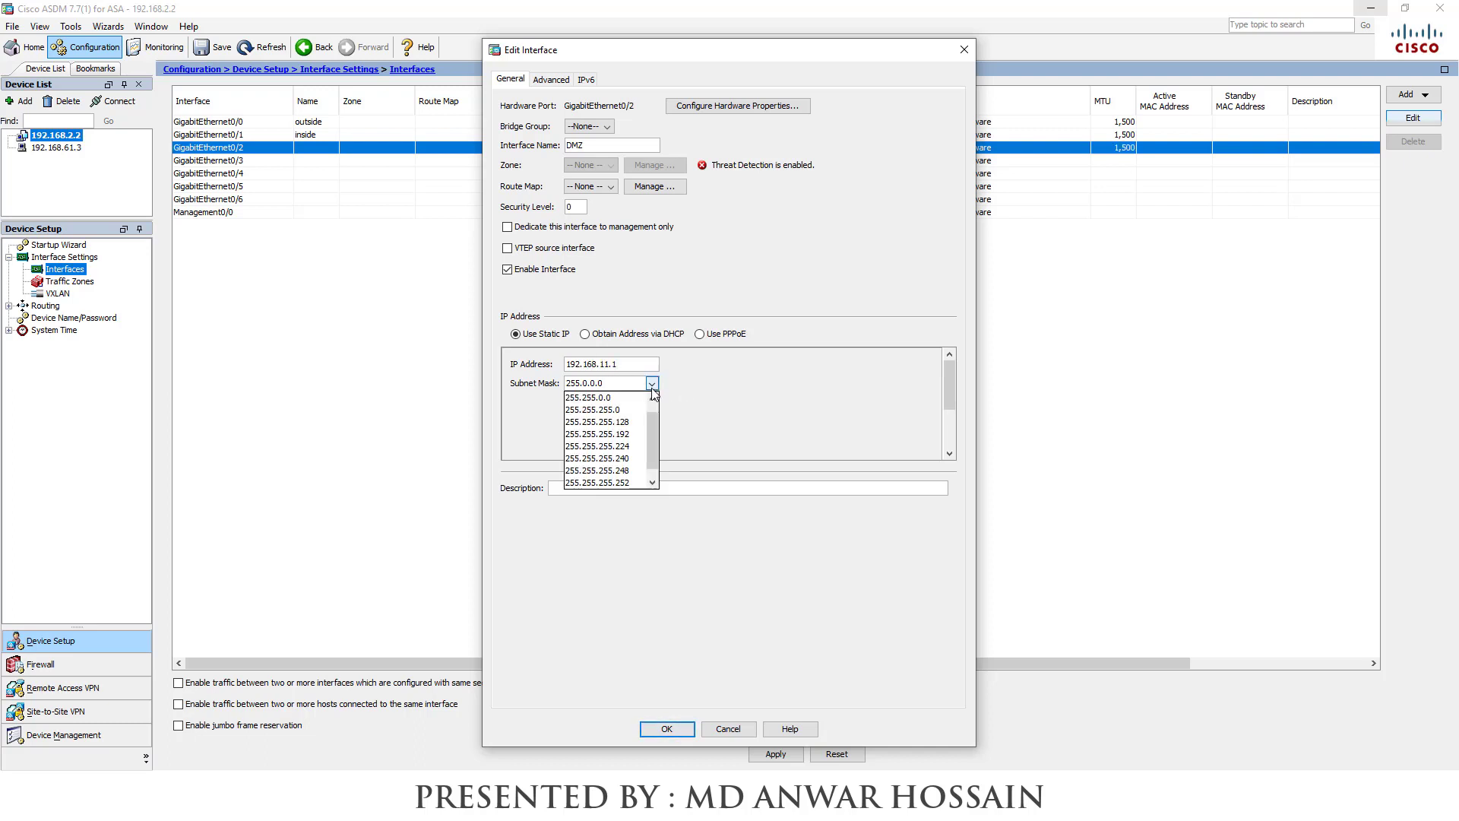
left_click(600, 393)
left_click(666, 728)
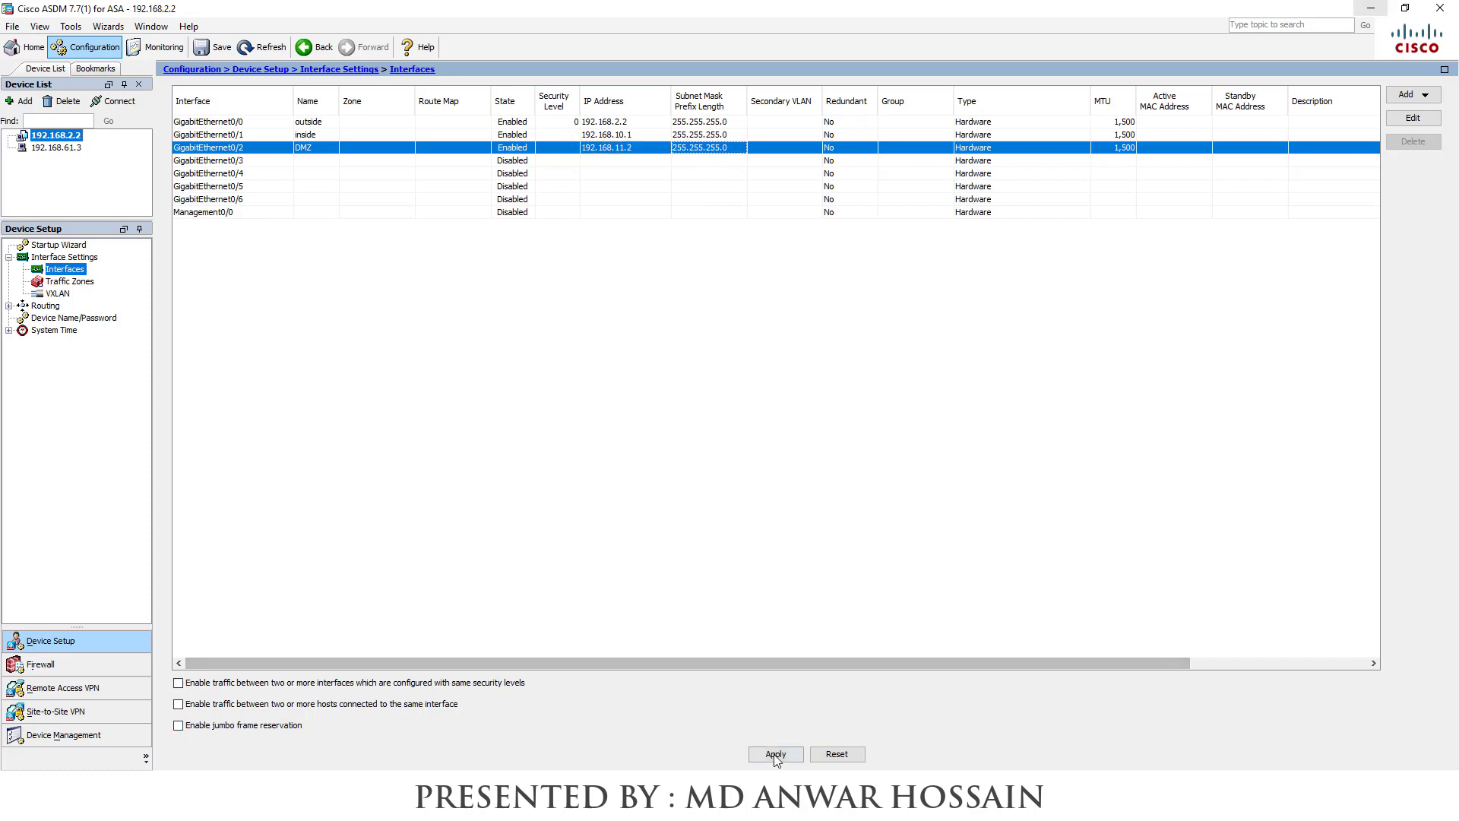
left_click(775, 755)
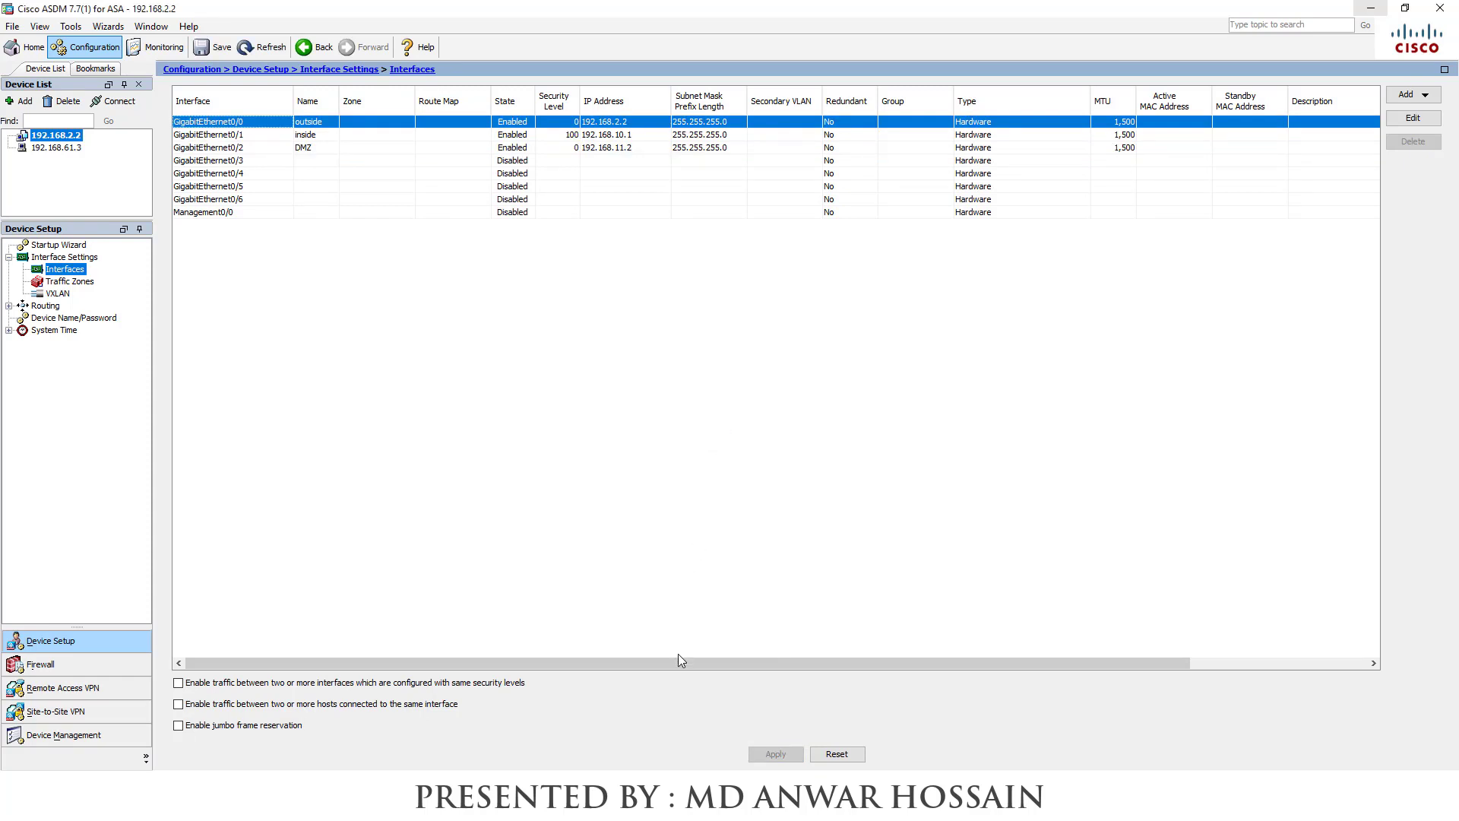
left_click(525, 797)
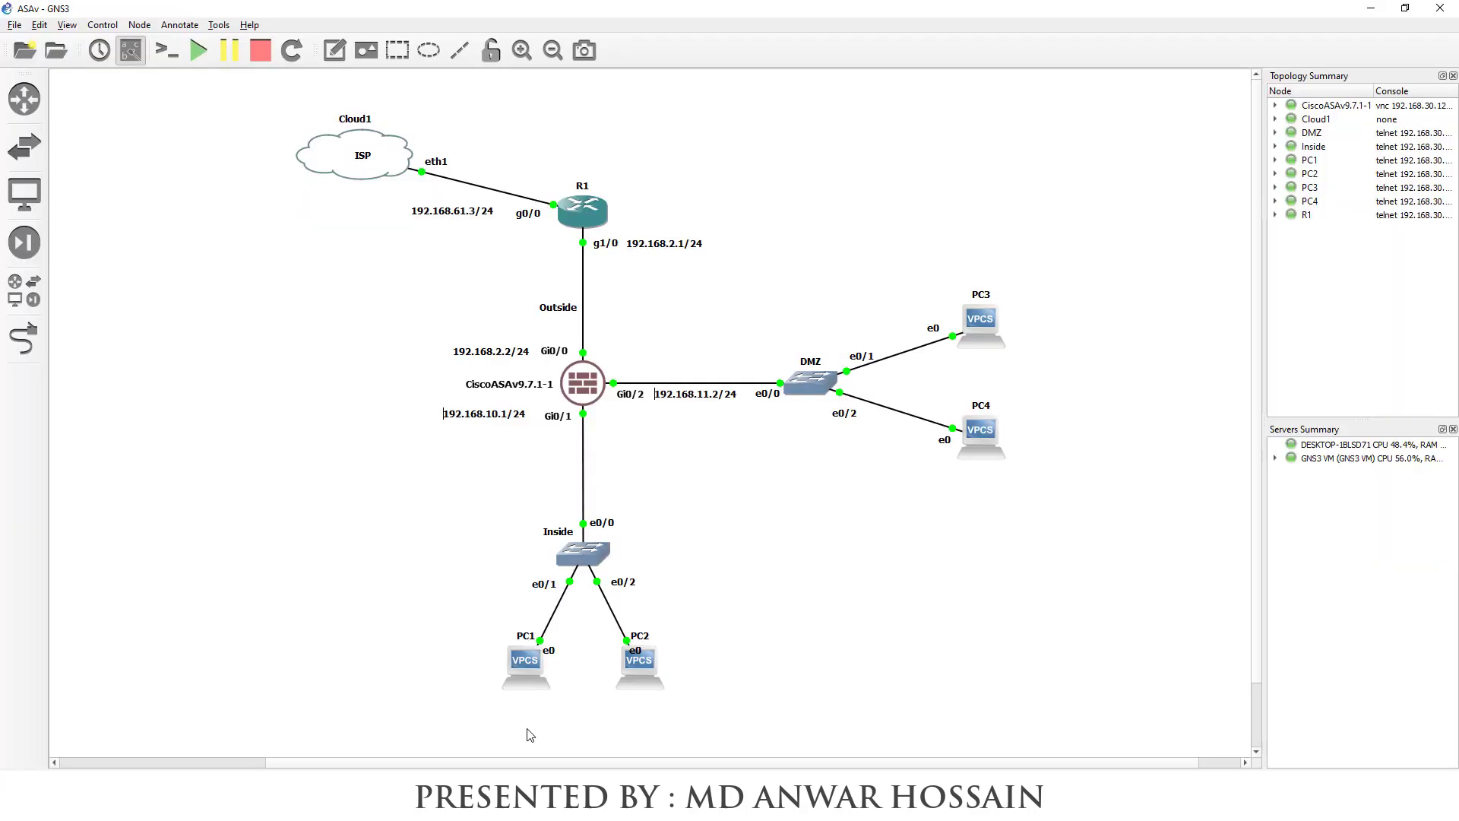
Run 'show interface ip brief' in the ASAv console to confirm 192.168.10.1 and 192.168.11.1 are up
double_click(583, 383)
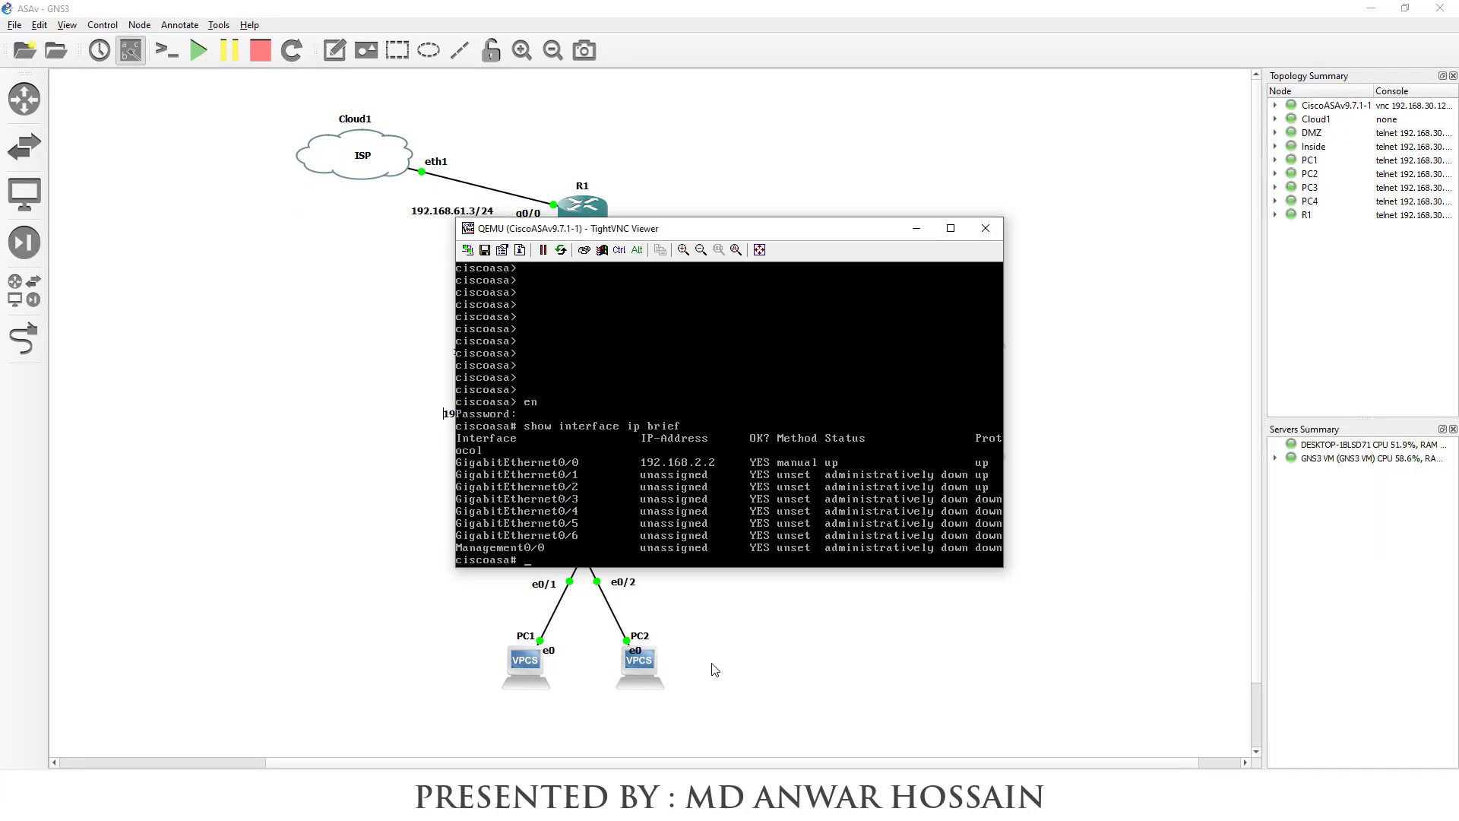
type("show interface ip brief")
key("Return")
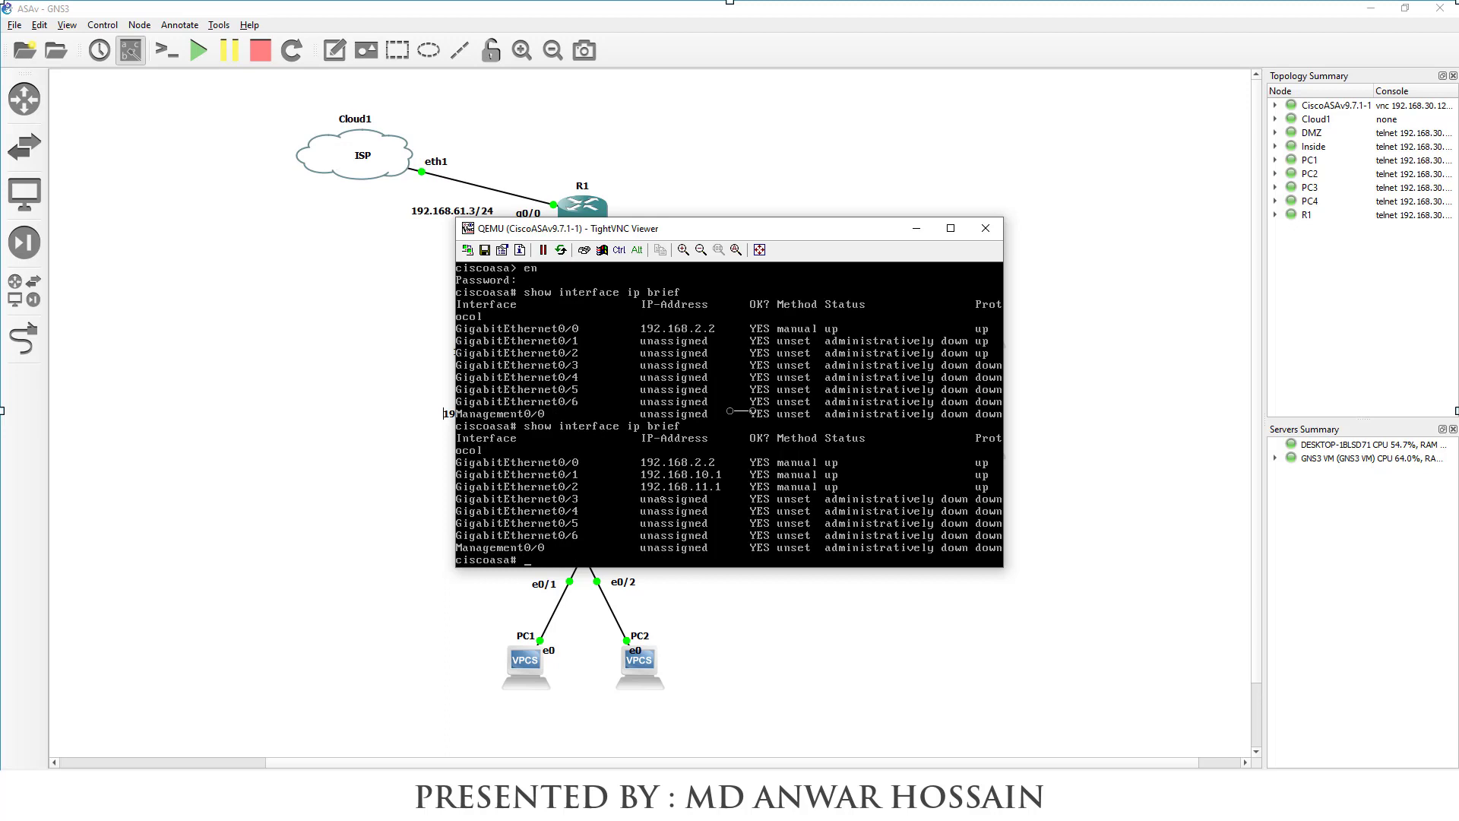